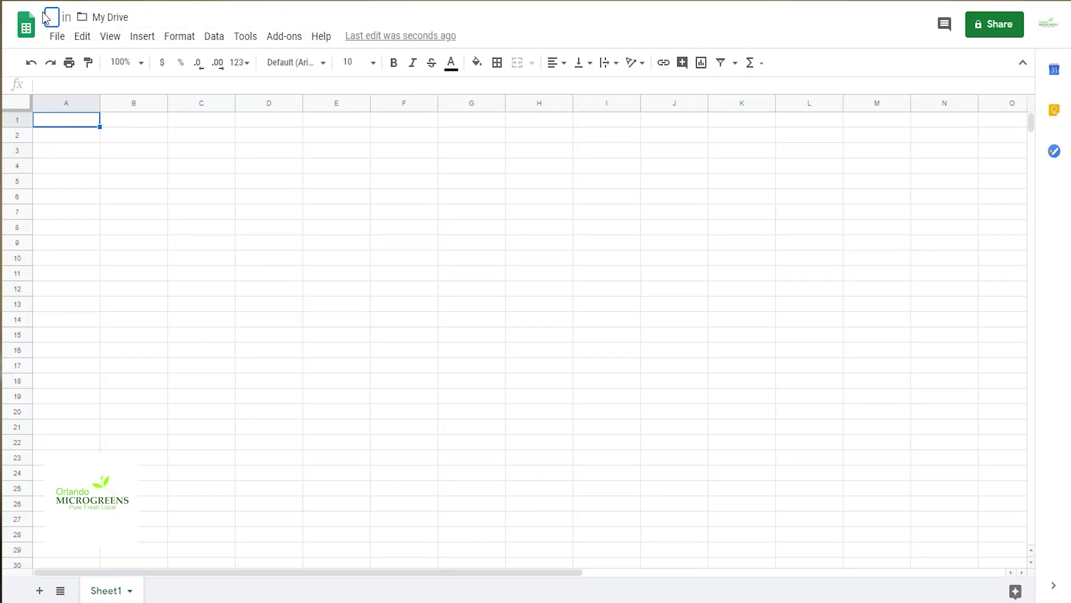
# Step: Type the spreadsheet title 'Orlando Microgreens Seed Planting Calculator'
pyautogui.write('Orla')
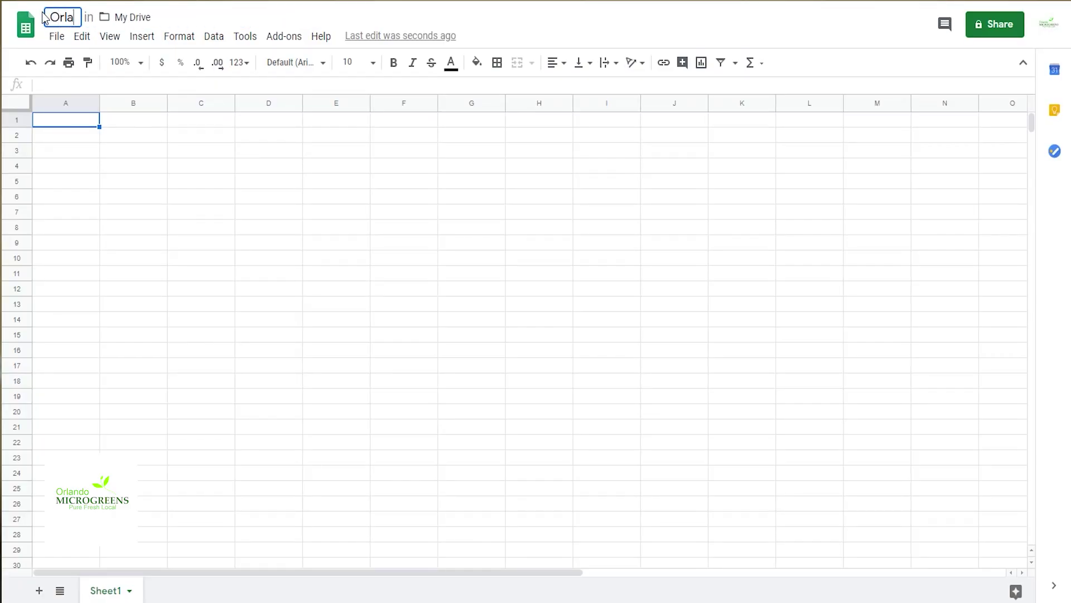
pyautogui.write('ndo Mi')
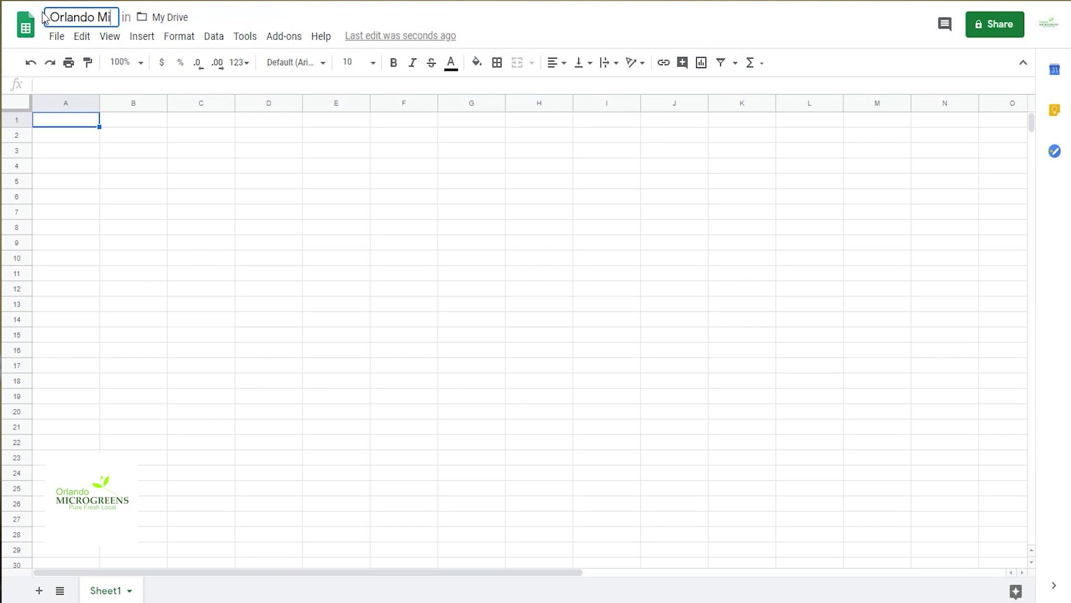
pyautogui.write('crogr')
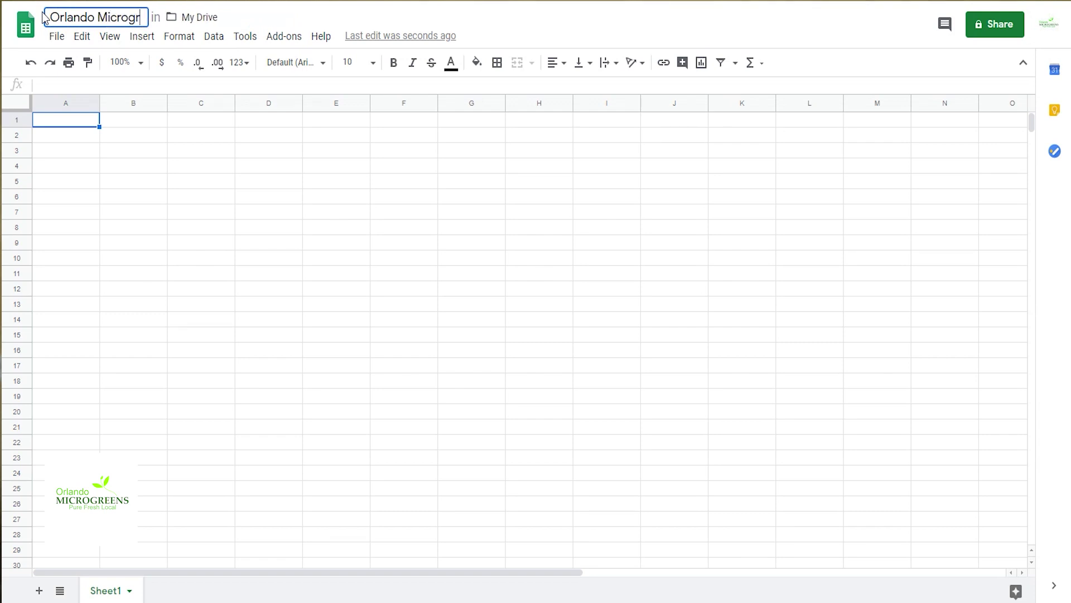
pyautogui.write('eens See')
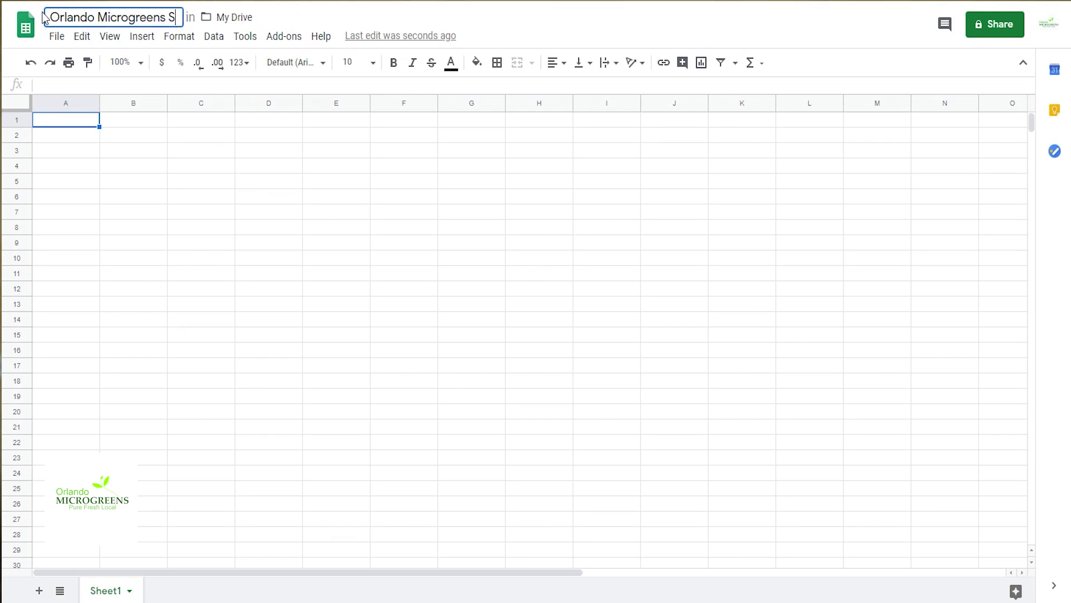
pyautogui.write('d')
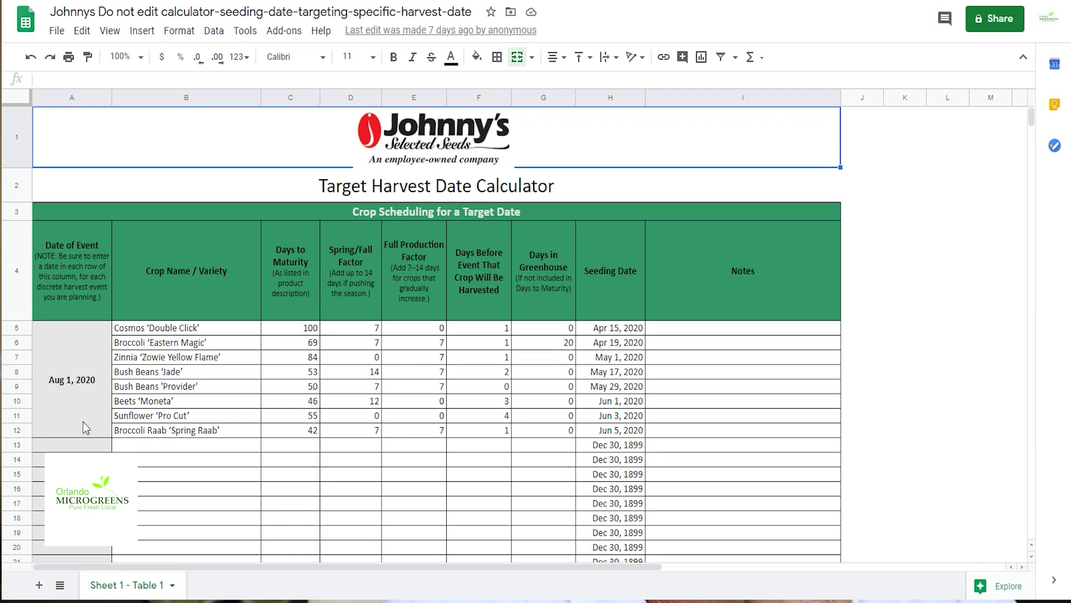
# Step: Copy the header row A4:I4 from Johnny's calculator into row 1 of the new sheet
pyautogui.moveTo(47, 302); pyautogui.dragTo(741, 273)
pyautogui.rightClick(741, 273)
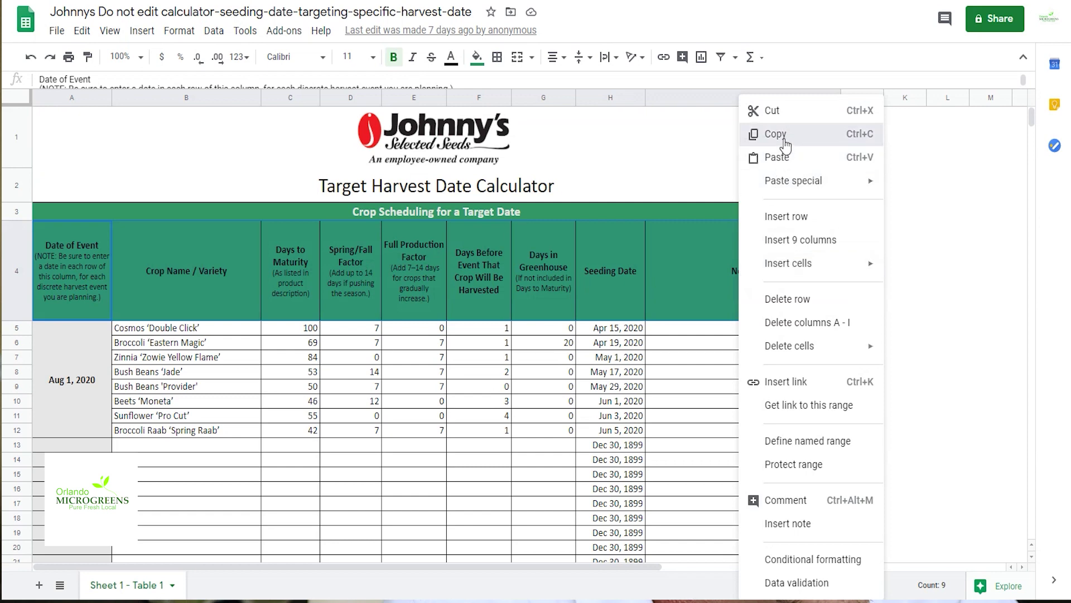
pyautogui.click(755, 134)
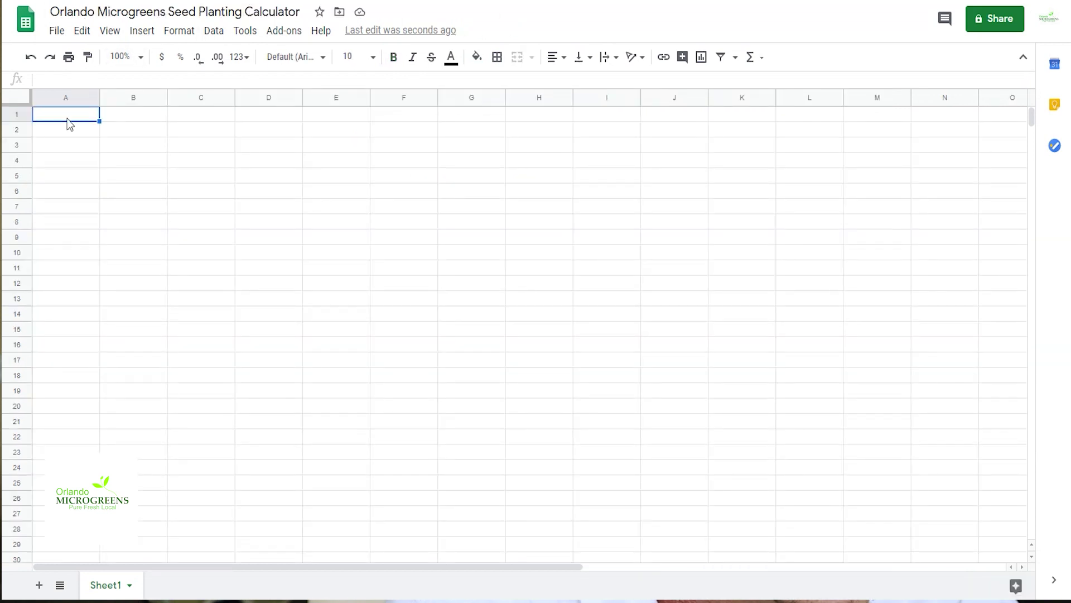
pyautogui.rightClick(68, 124)
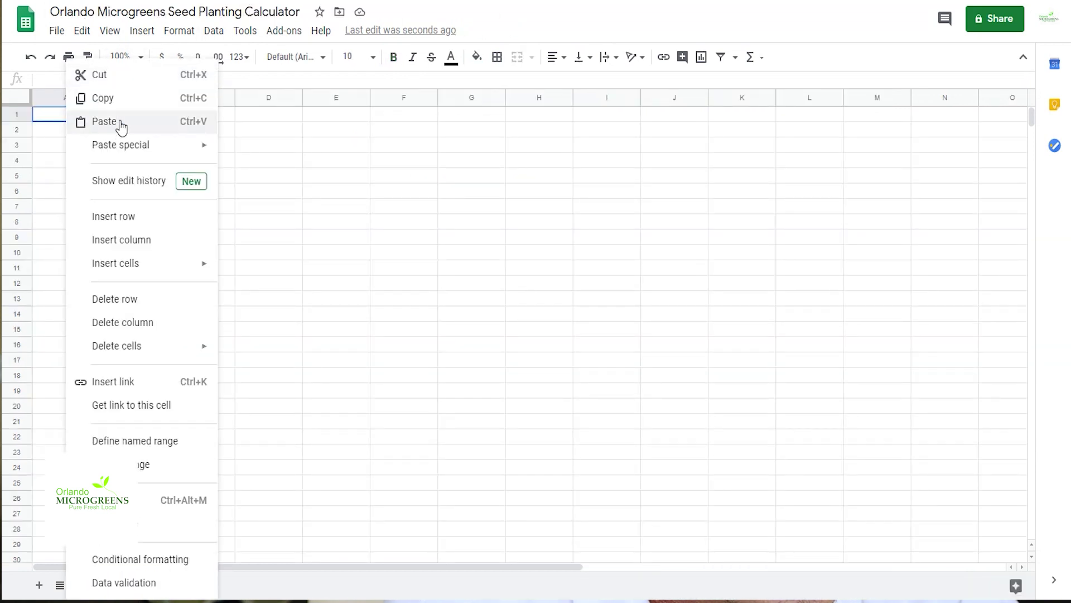
pyautogui.click(121, 124)
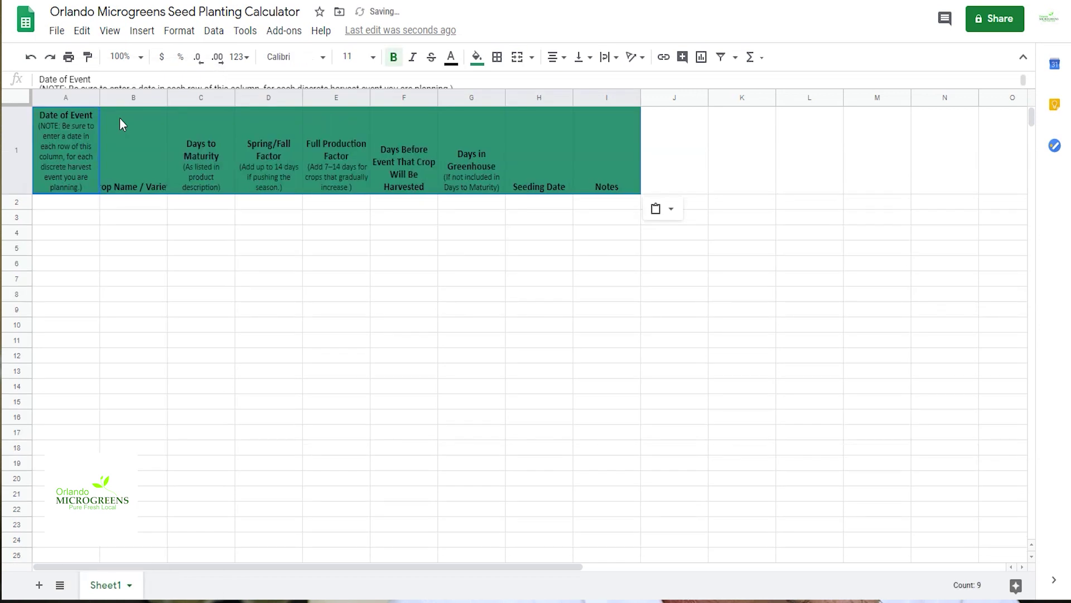
# Step: Insert a new column A and head it 'Event/Customer'
pyautogui.click(42, 98)
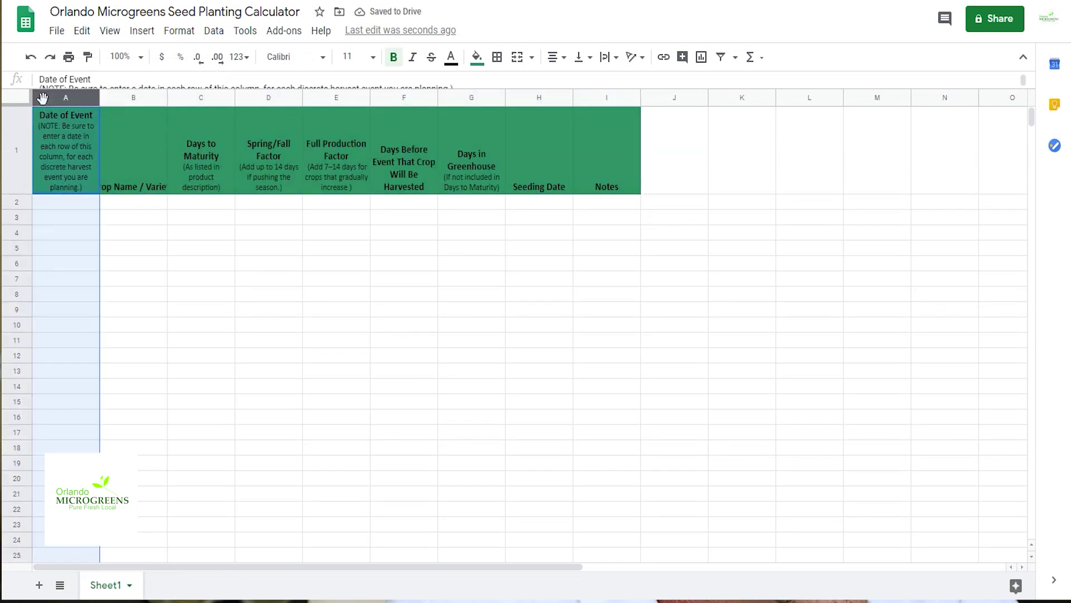
pyautogui.click(137, 35)
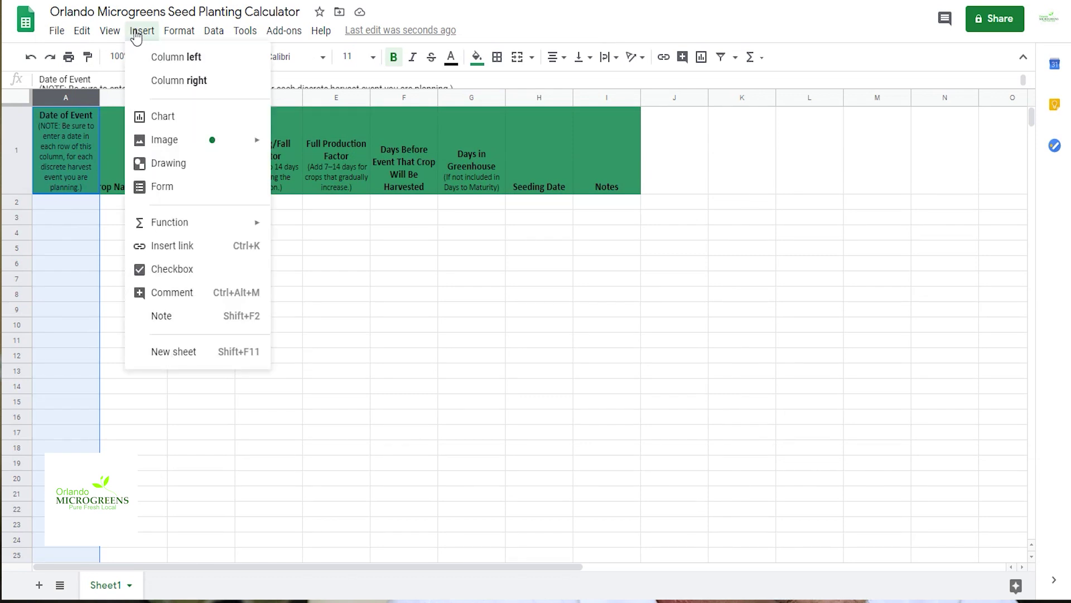
pyautogui.click(162, 57)
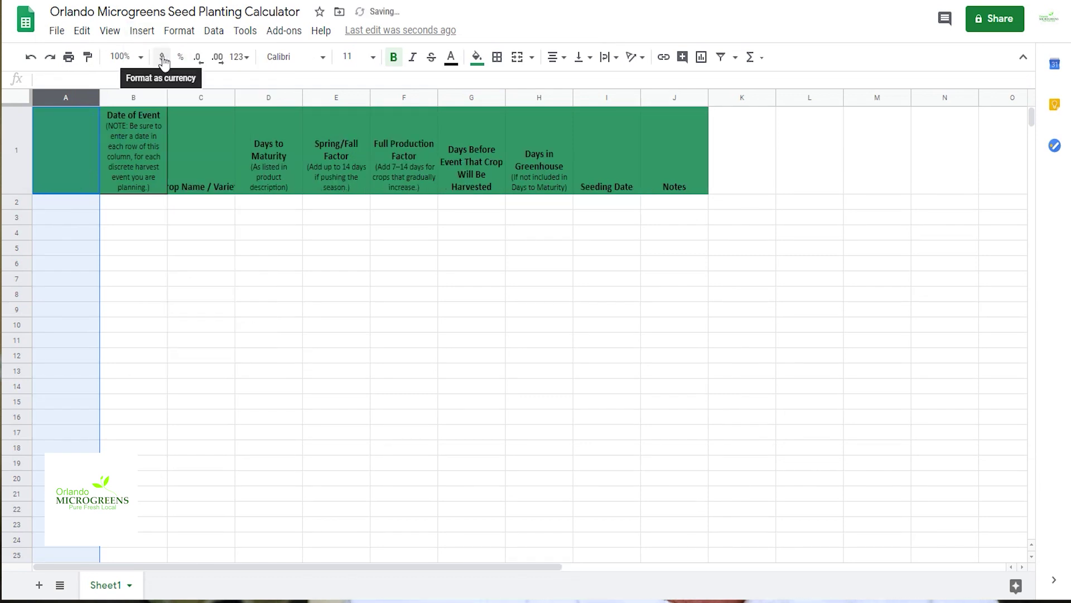
pyautogui.click(52, 148)
pyautogui.write('Event')
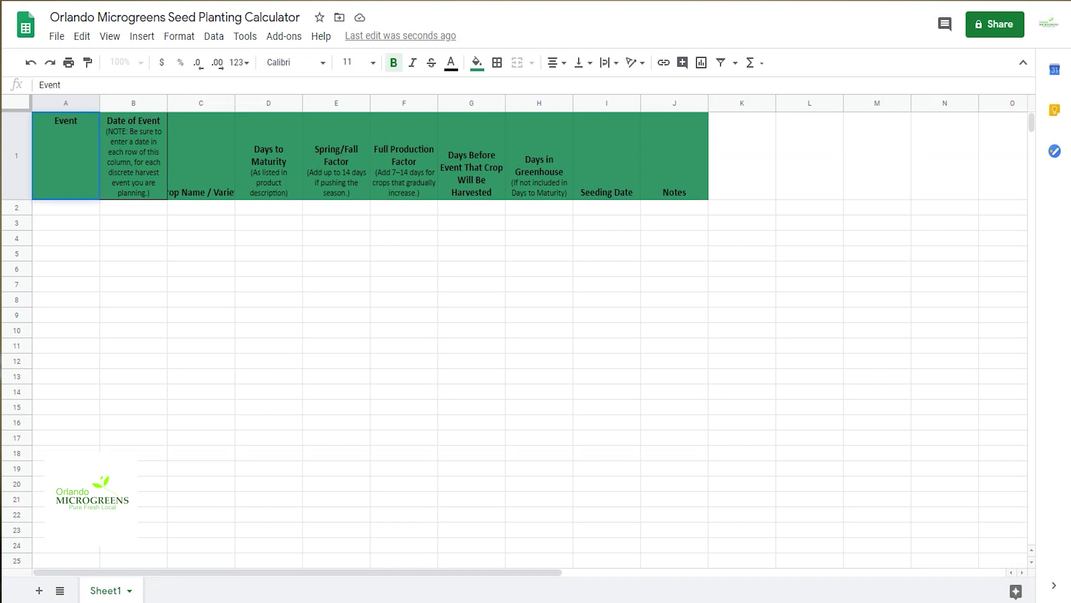
pyautogui.write('/Customer')
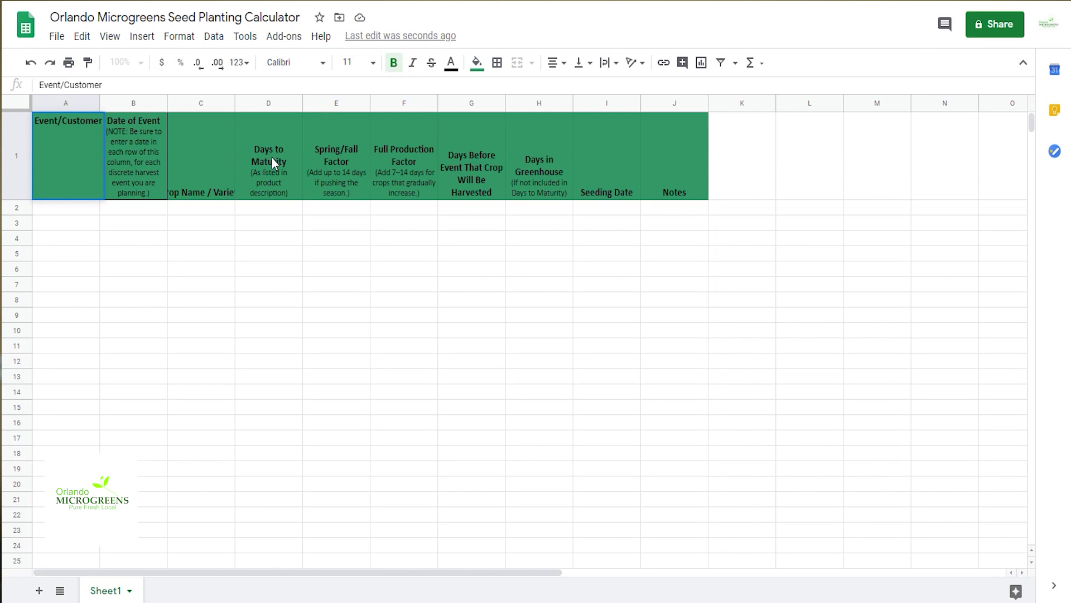
pyautogui.click(342, 156)
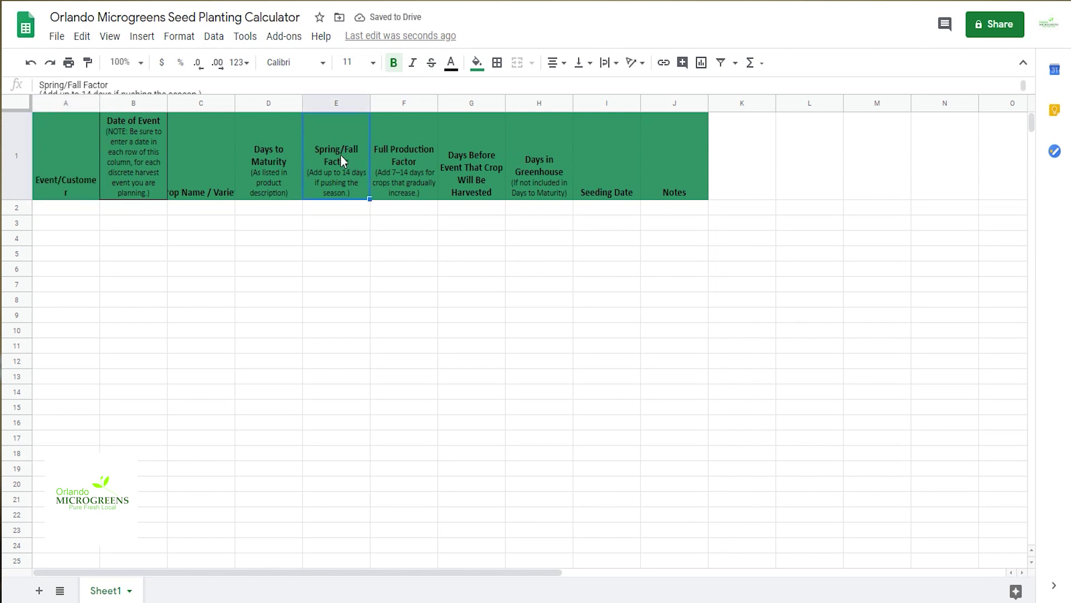
# Step: Relabel headers as 'Soak', 'Plant' and 'Soak Start', and put 'Notes' in K1
pyautogui.write('Soak')
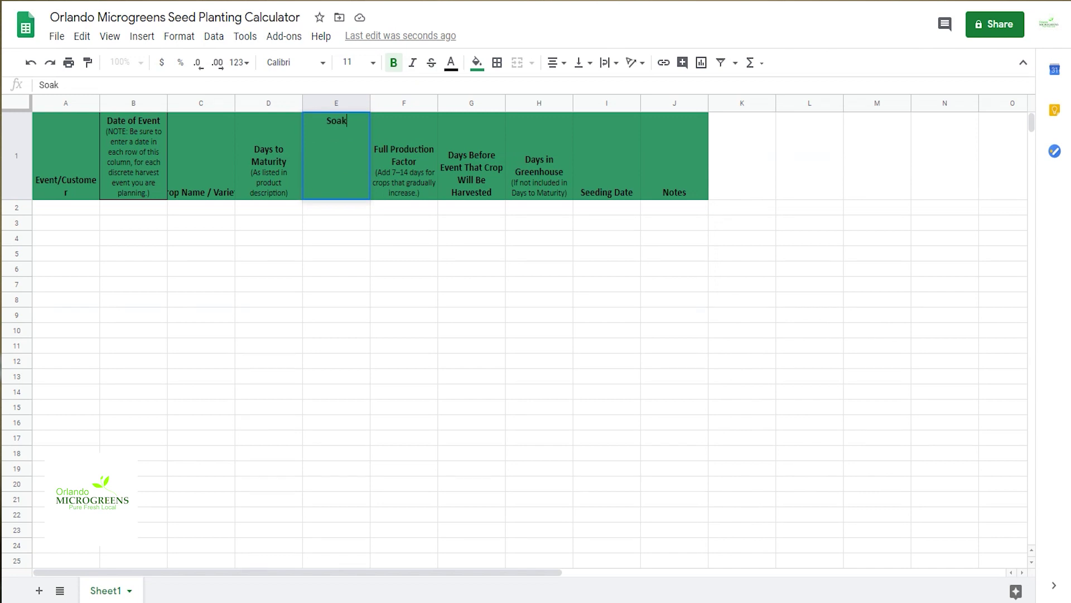
pyautogui.click(607, 175)
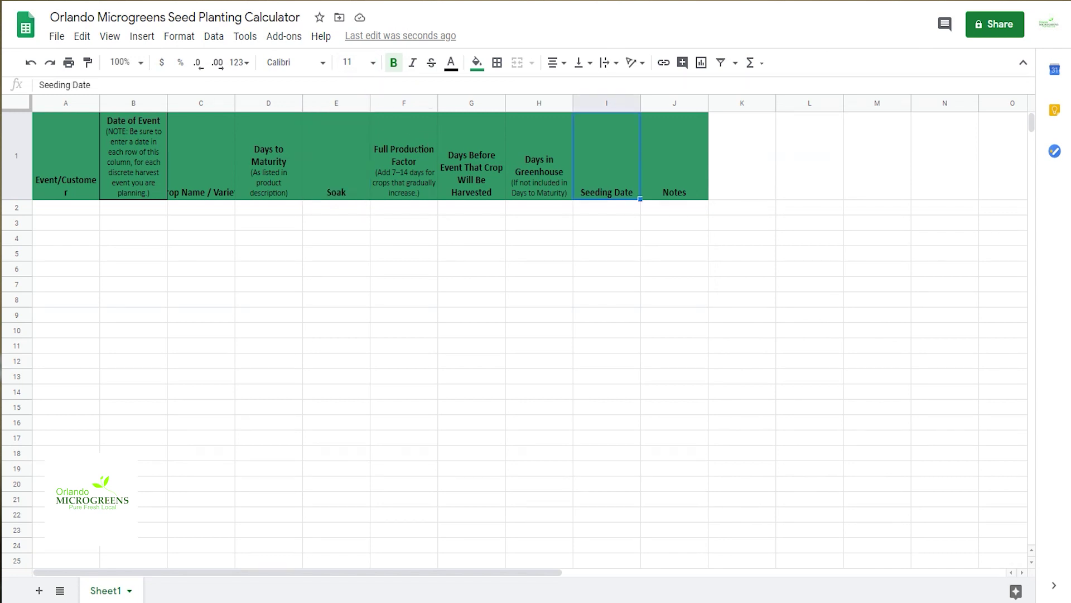
pyautogui.write('Plant')
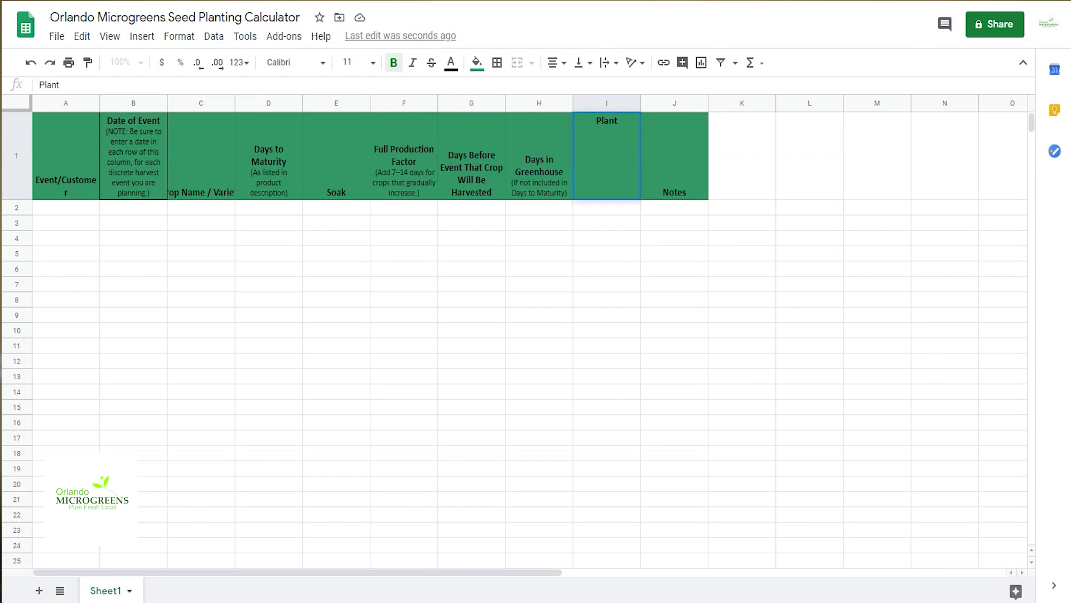
pyautogui.press('Tab')
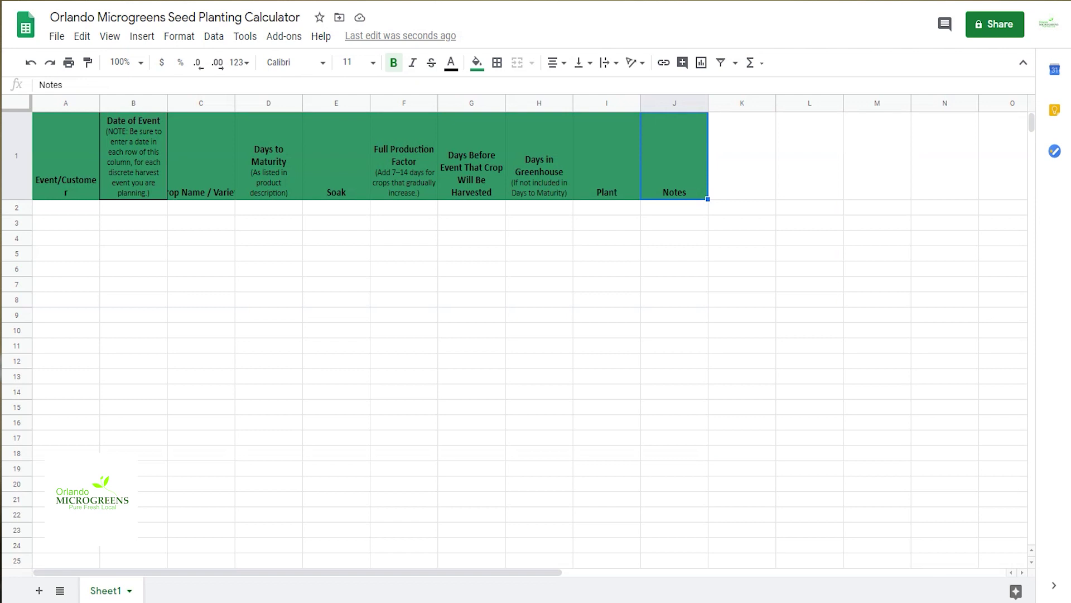
pyautogui.write('Soak')
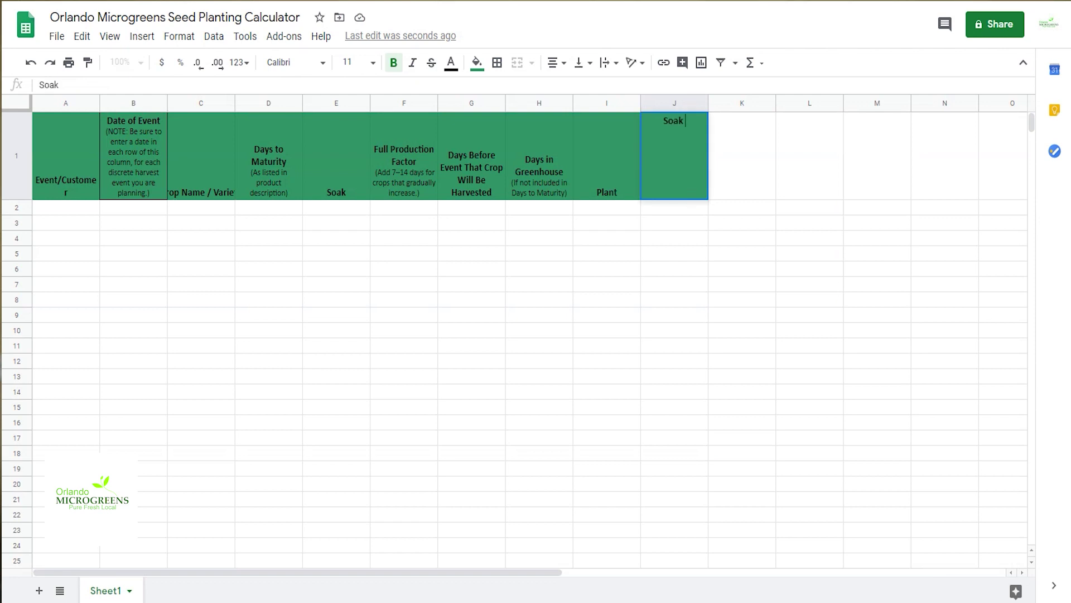
pyautogui.write(' Start')
pyautogui.click(751, 167)
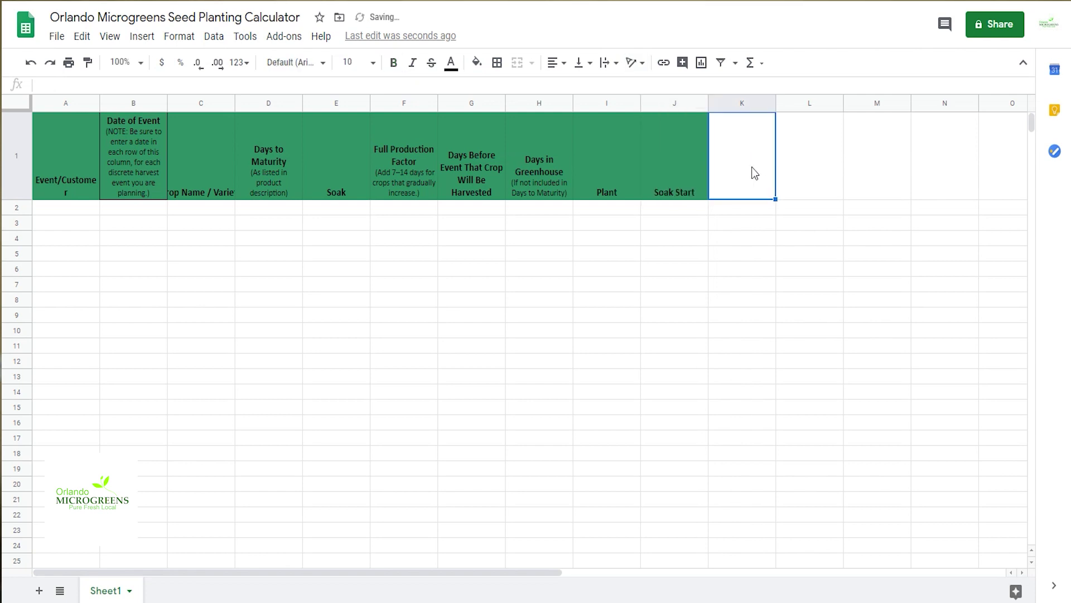
pyautogui.write('Notes')
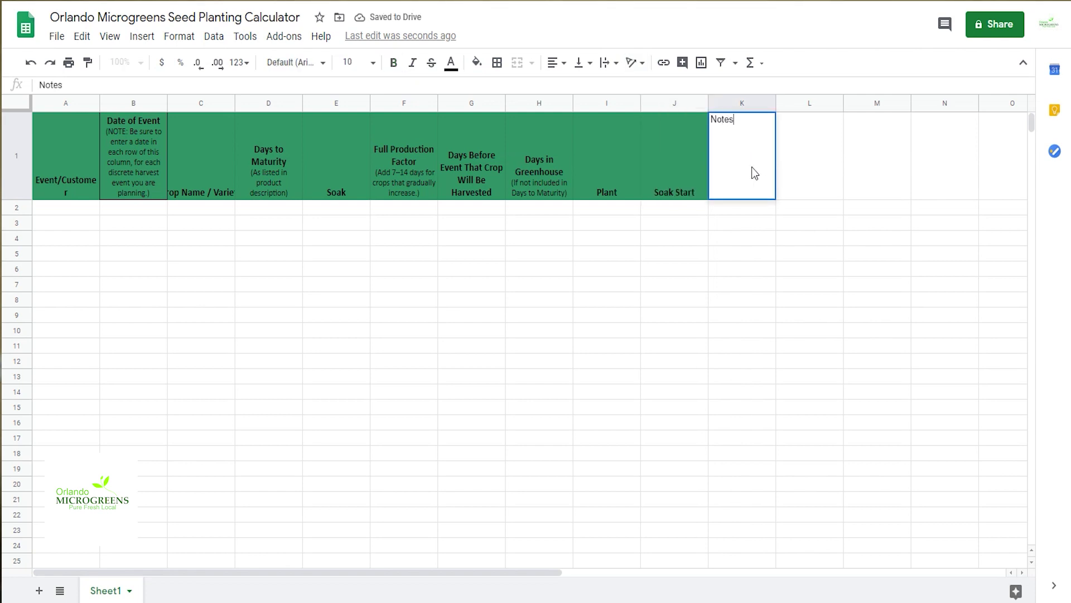
pyautogui.press('Return')
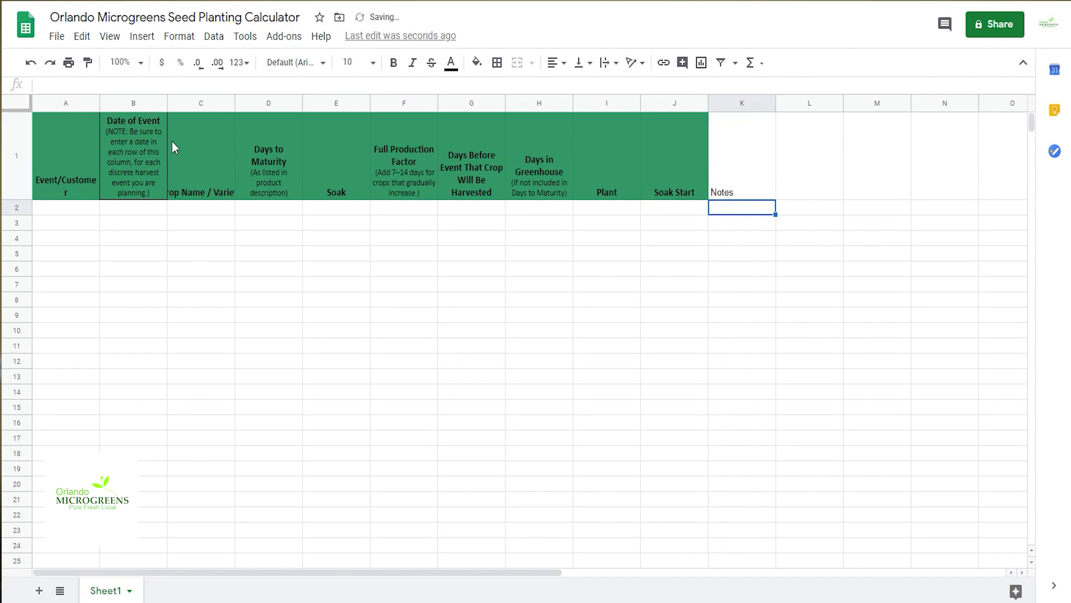
# Step: Give the table A to K all borders, centred text, middle vertical alignment and wrapping
pyautogui.moveTo(81, 140)
pyautogui.mouseDown()
pyautogui.moveTo(748, 130)
pyautogui.moveTo(750, 585)
pyautogui.moveTo(742, 593)
pyautogui.moveTo(768, 438)
pyautogui.mouseUp()
pyautogui.scroll(14, 566, 418)
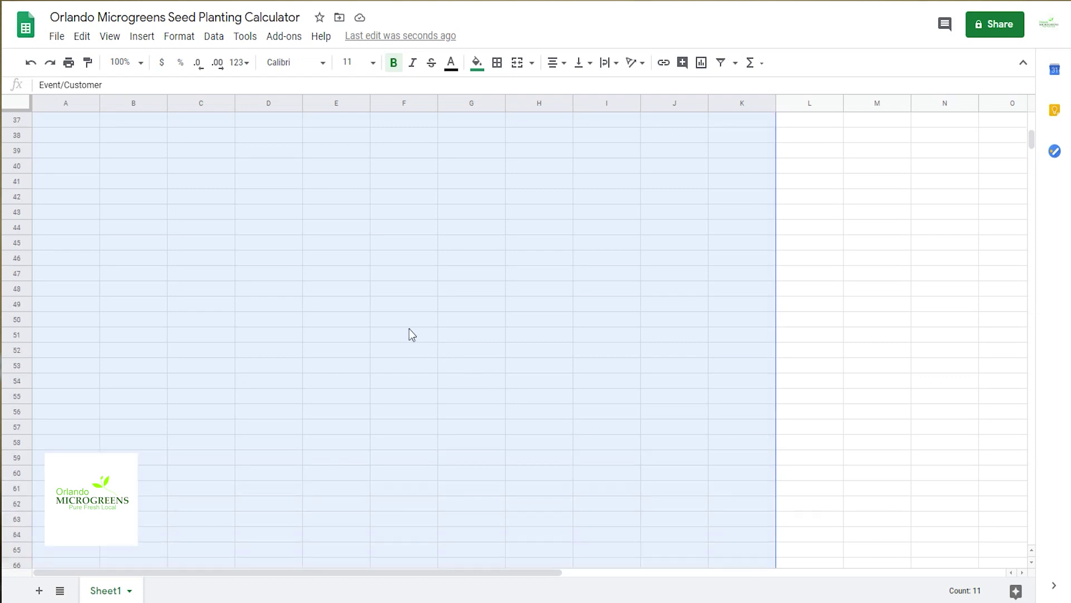
pyautogui.scroll(12, 410, 330)
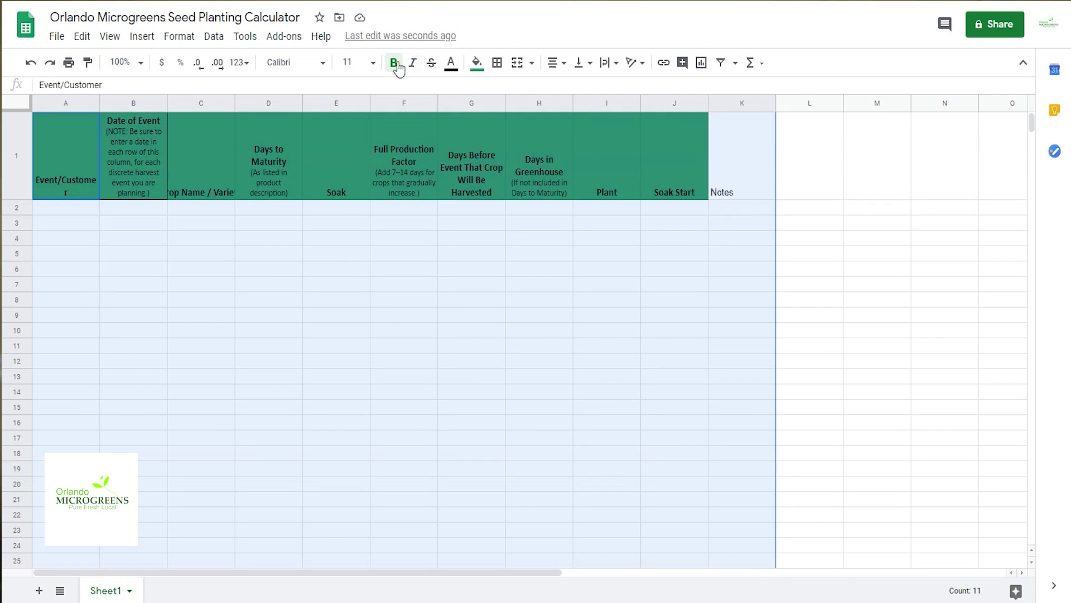
pyautogui.click(499, 67)
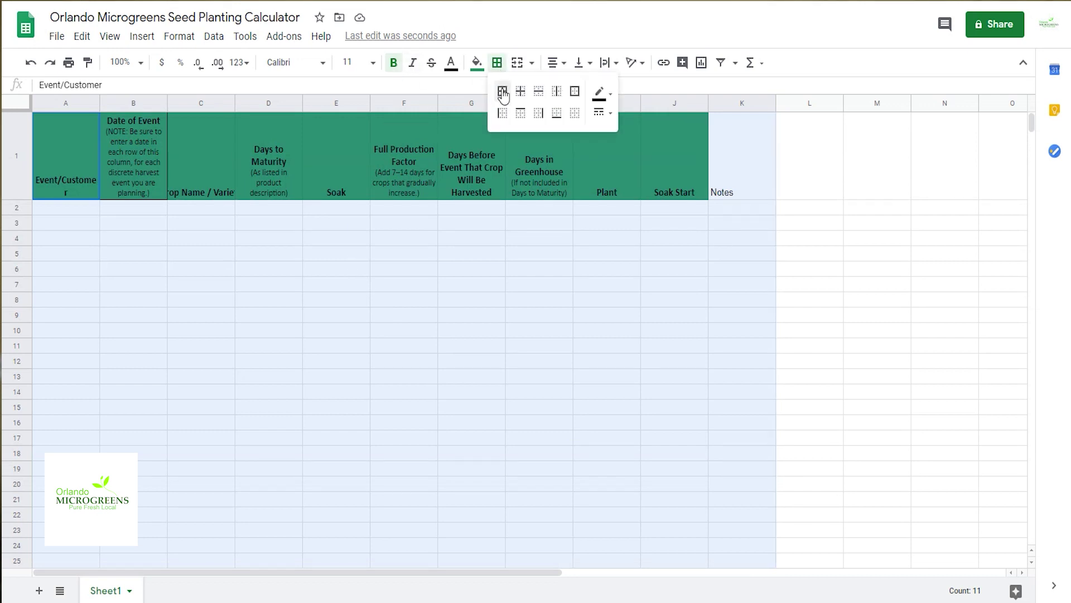
pyautogui.click(502, 91)
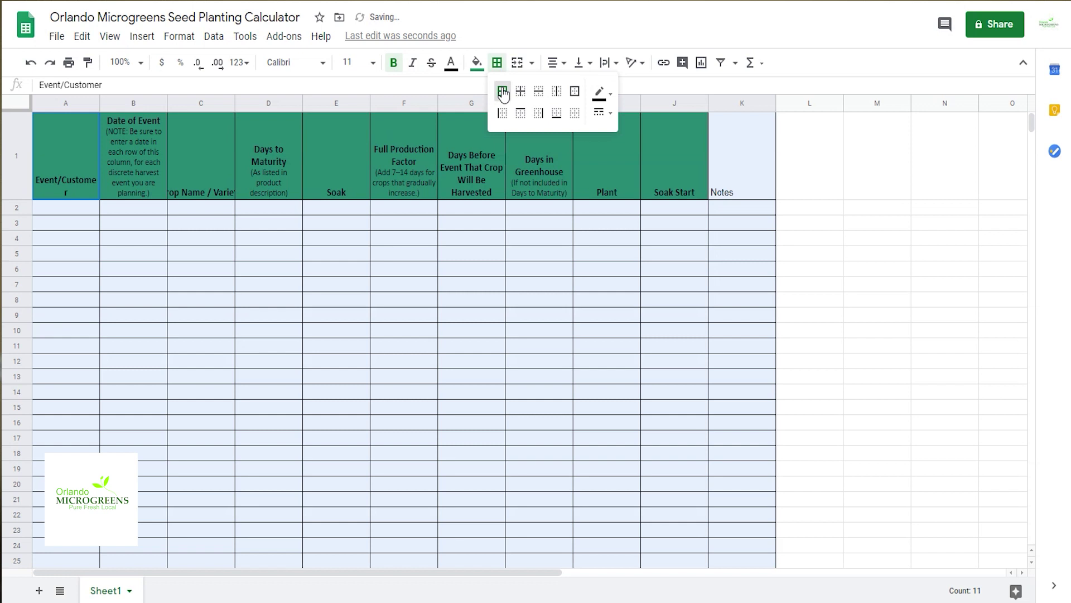
pyautogui.click(552, 64)
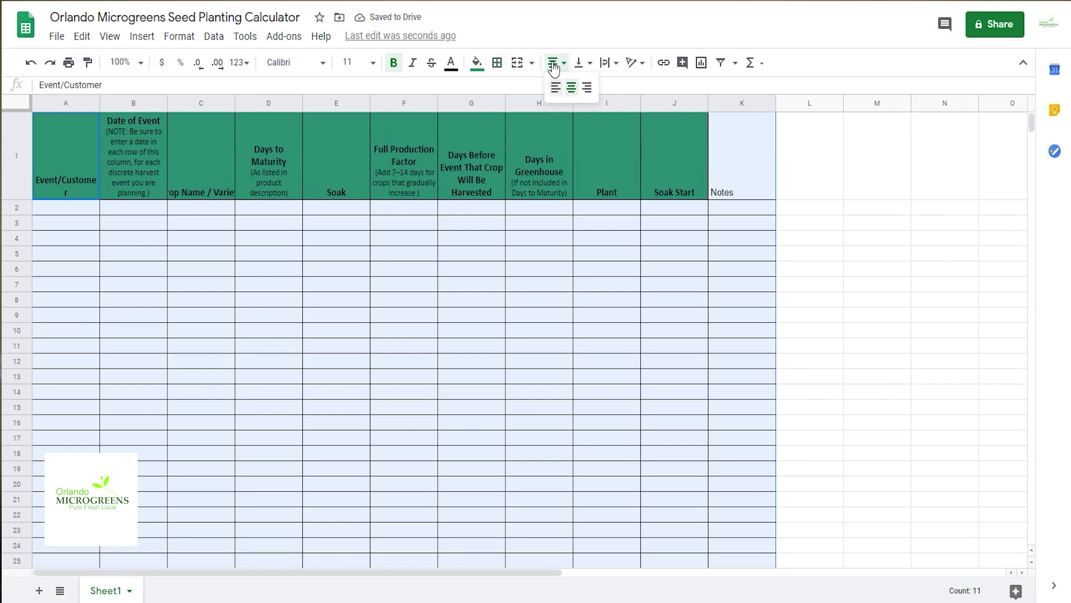
pyautogui.click(572, 87)
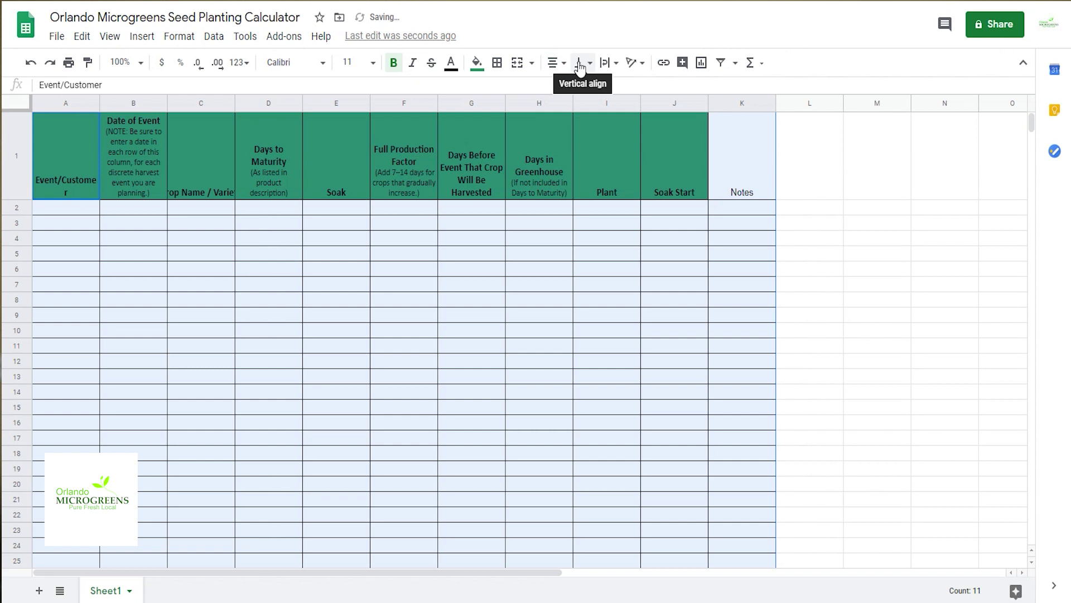
pyautogui.click(580, 66)
pyautogui.click(595, 88)
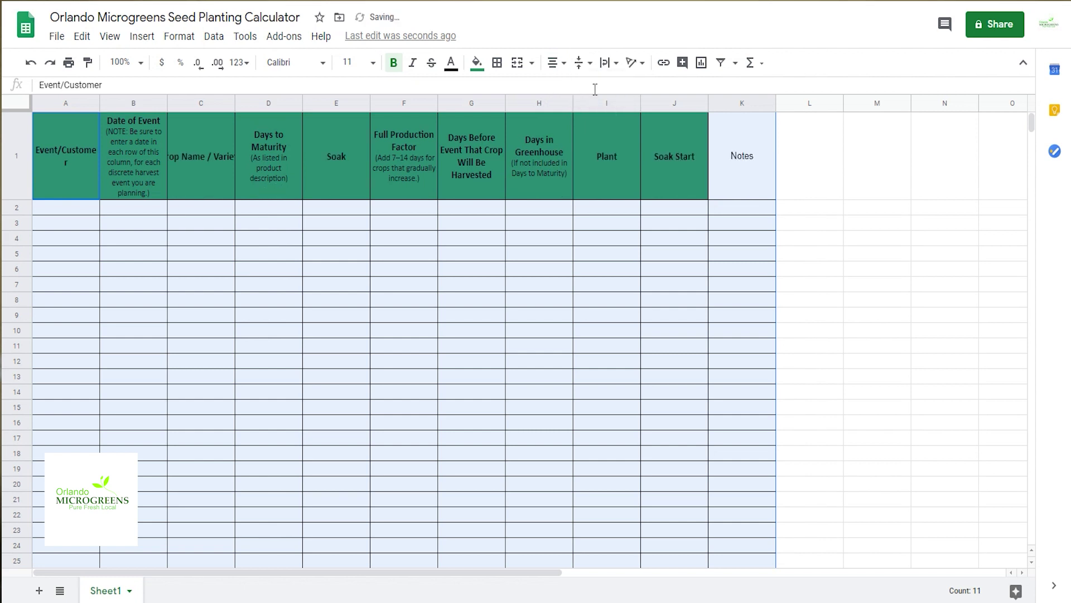
pyautogui.click(606, 64)
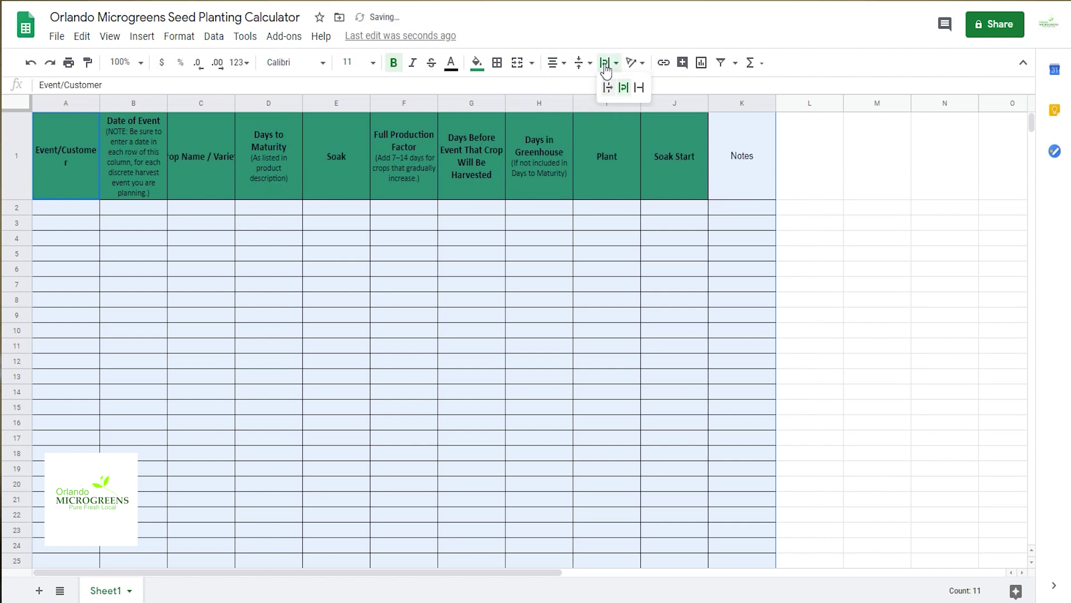
pyautogui.click(625, 89)
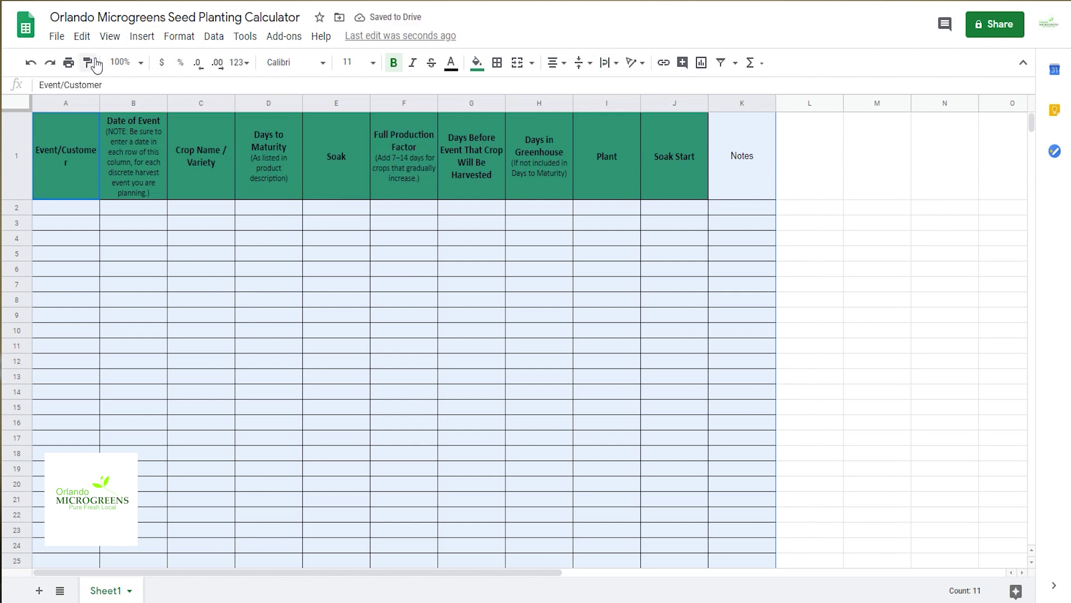
# Step: Apply green alternating colours and strip the notes from the Date of Event and Days to Maturity headers
pyautogui.click(169, 39)
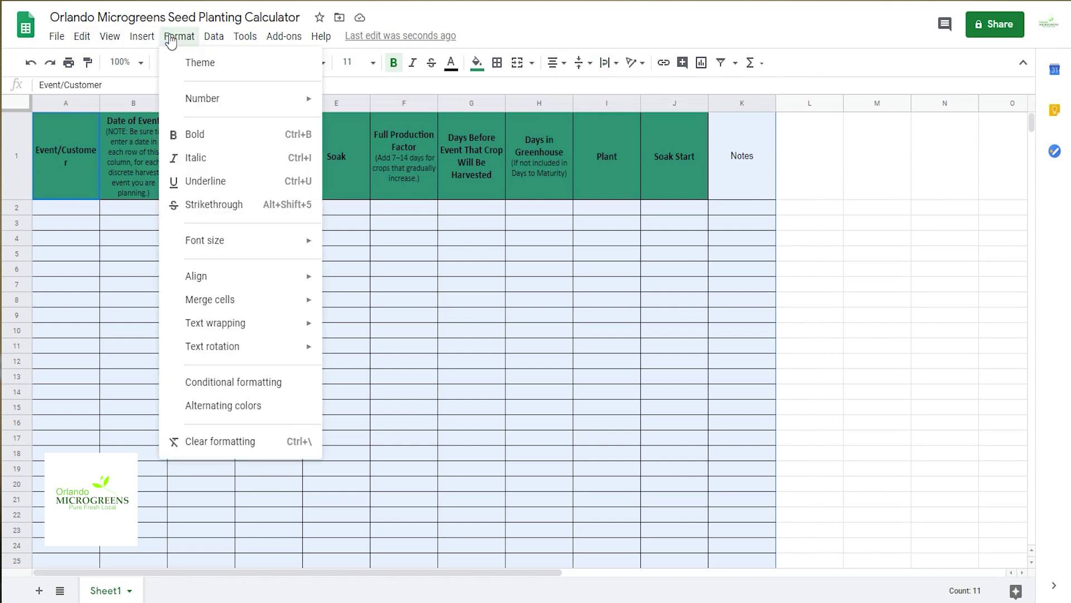
pyautogui.click(215, 406)
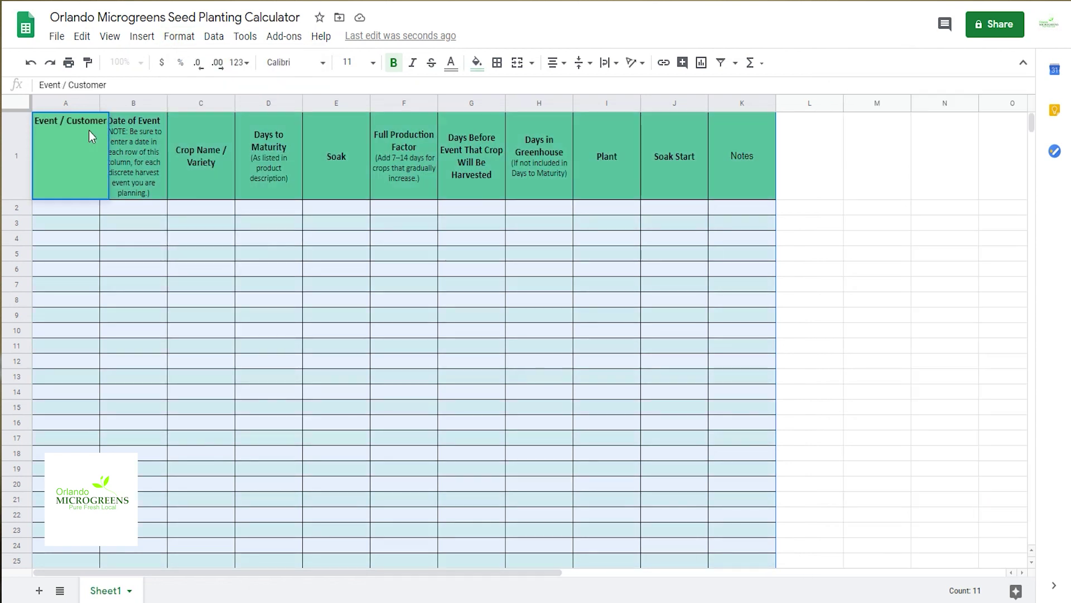
pyautogui.press('Return')
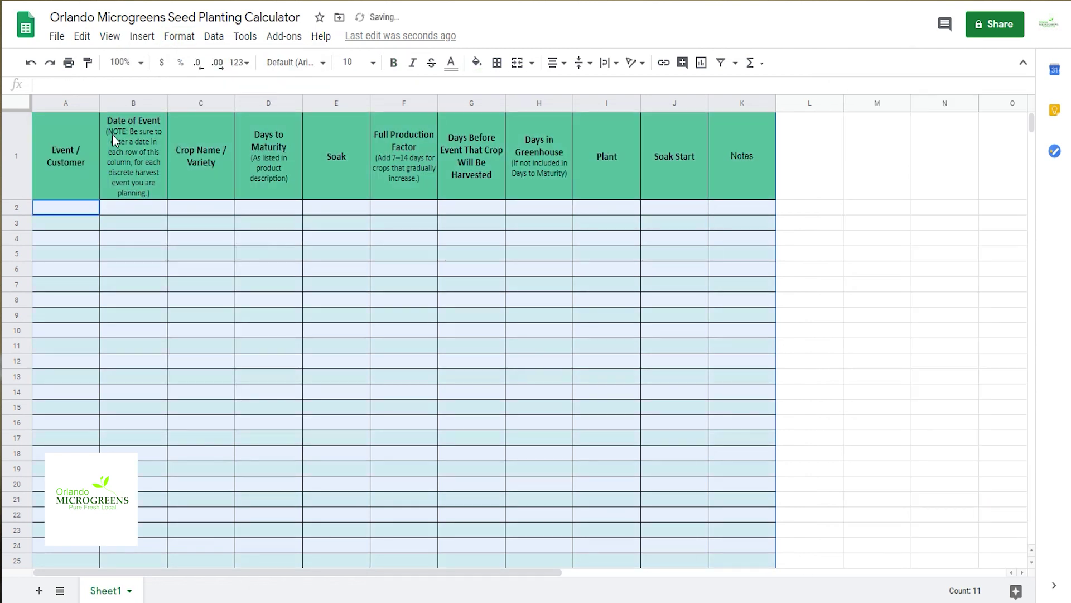
pyautogui.moveTo(453, 95); pyautogui.dragTo(31, 103)
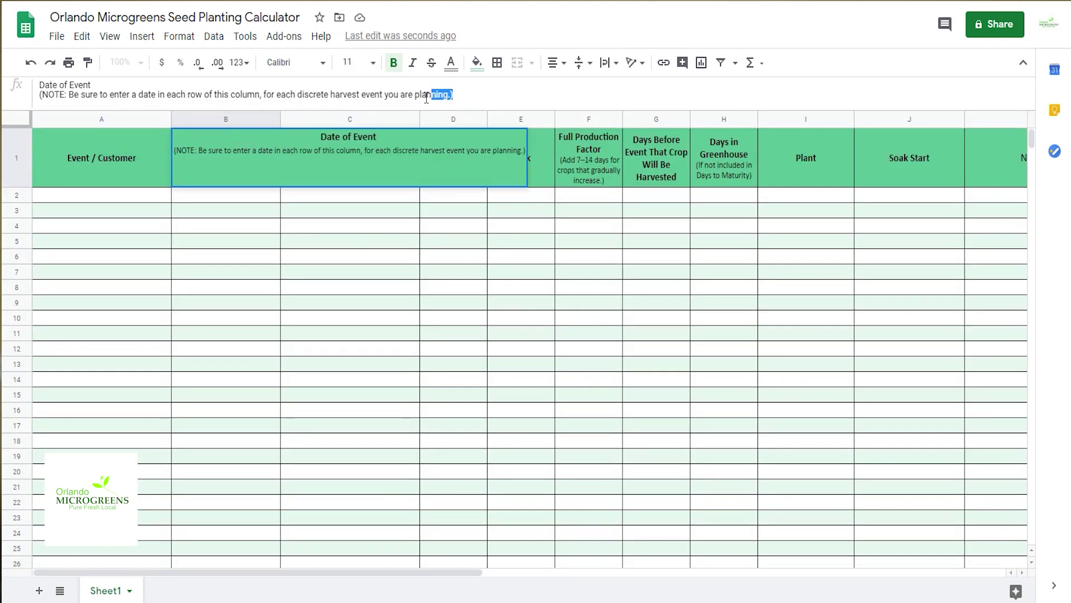
pyautogui.press('BackSpace')
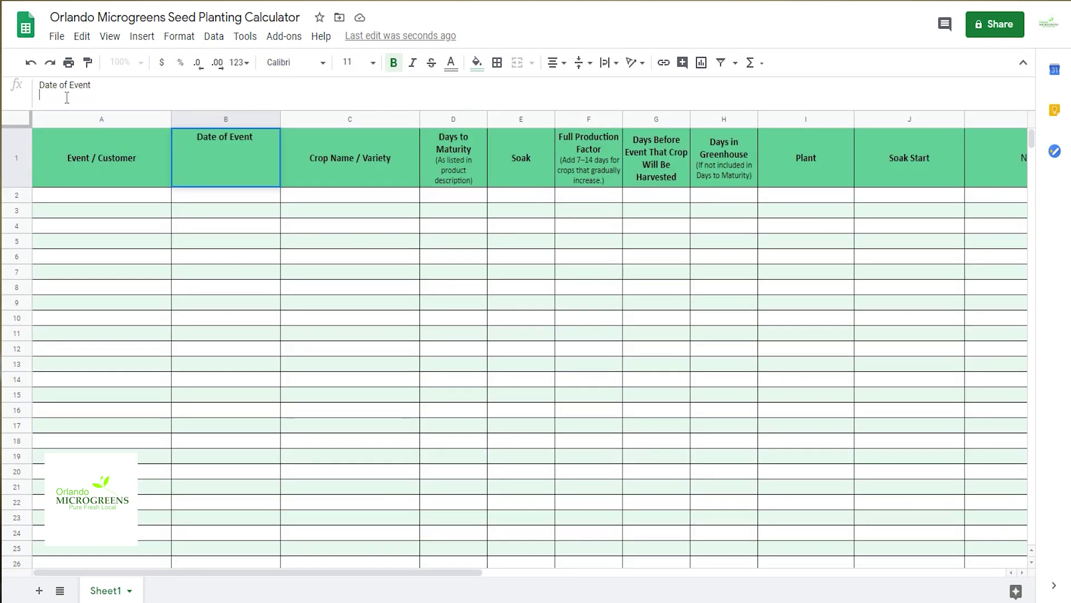
pyautogui.click(456, 160)
pyautogui.moveTo(167, 95); pyautogui.dragTo(33, 102)
pyautogui.press('BackSpace')
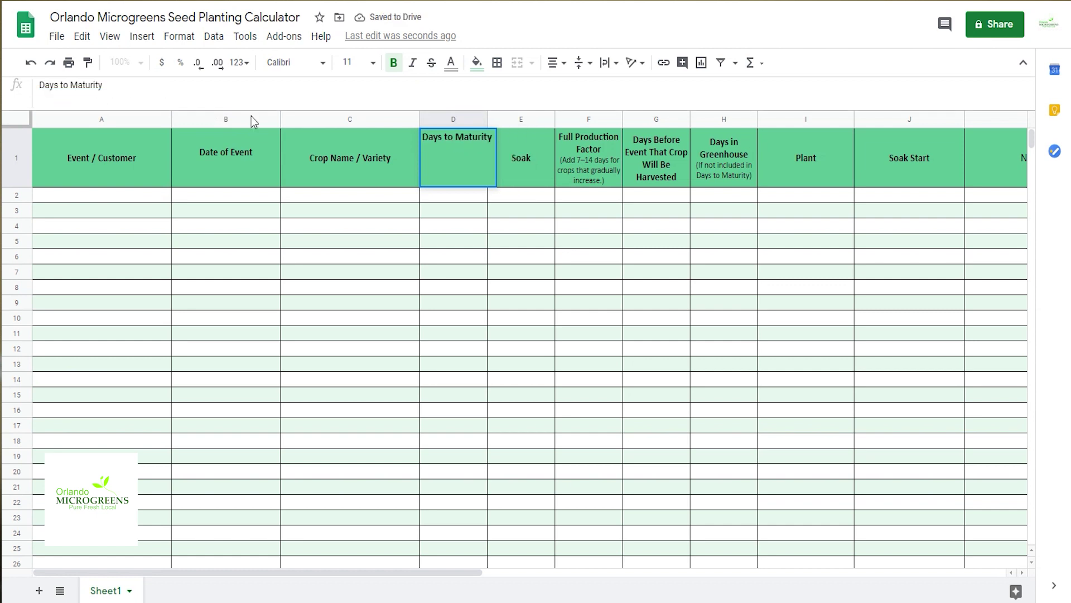
pyautogui.click(590, 161)
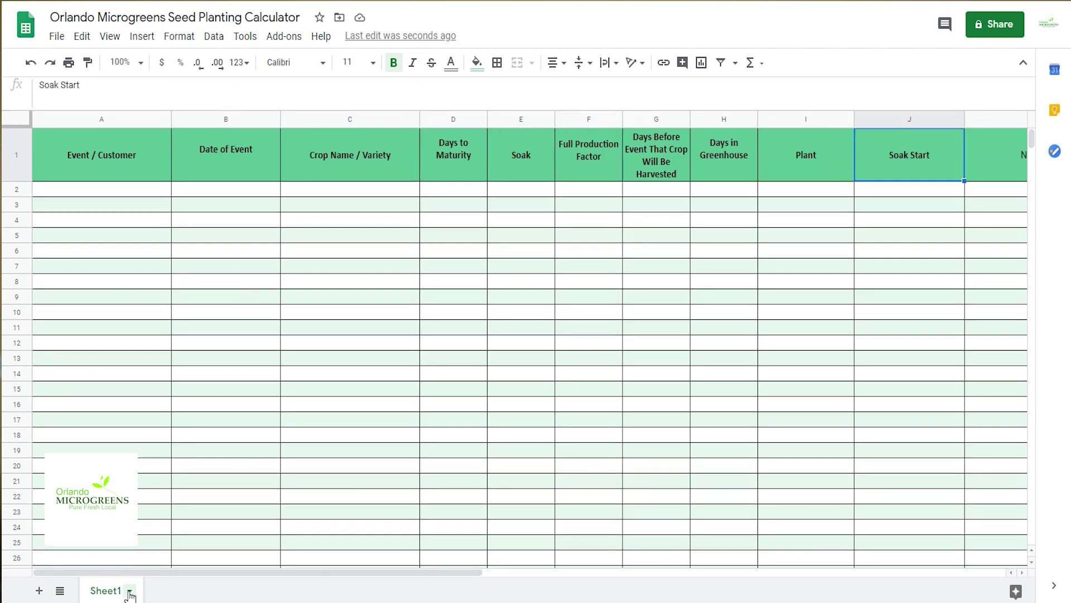
# Step: Rename Sheet1 to 'SeedPlantingChart' and add a new sheet
pyautogui.click(129, 590)
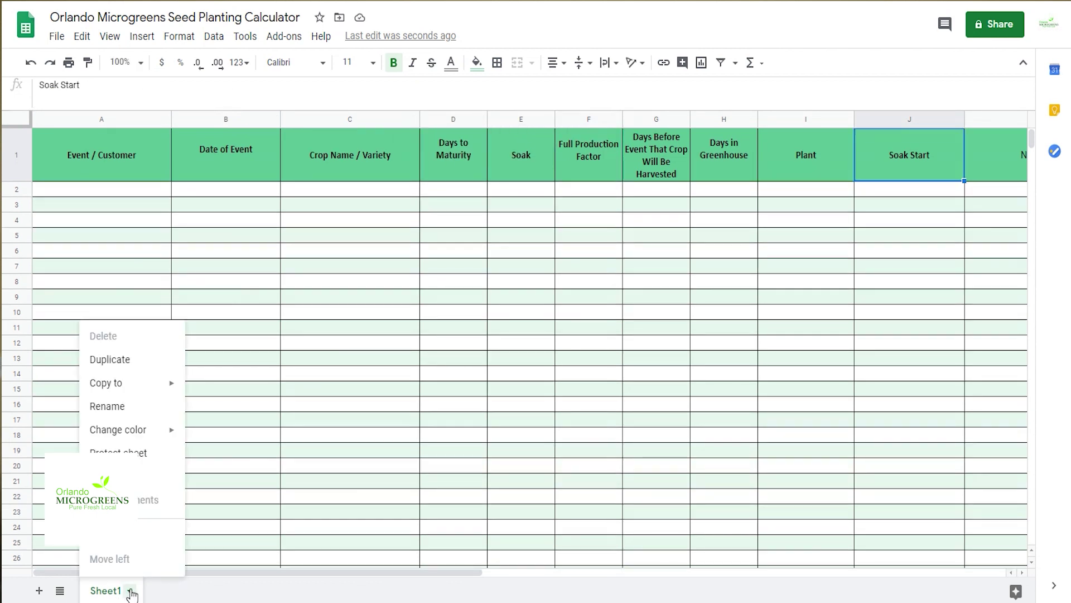
pyautogui.click(137, 407)
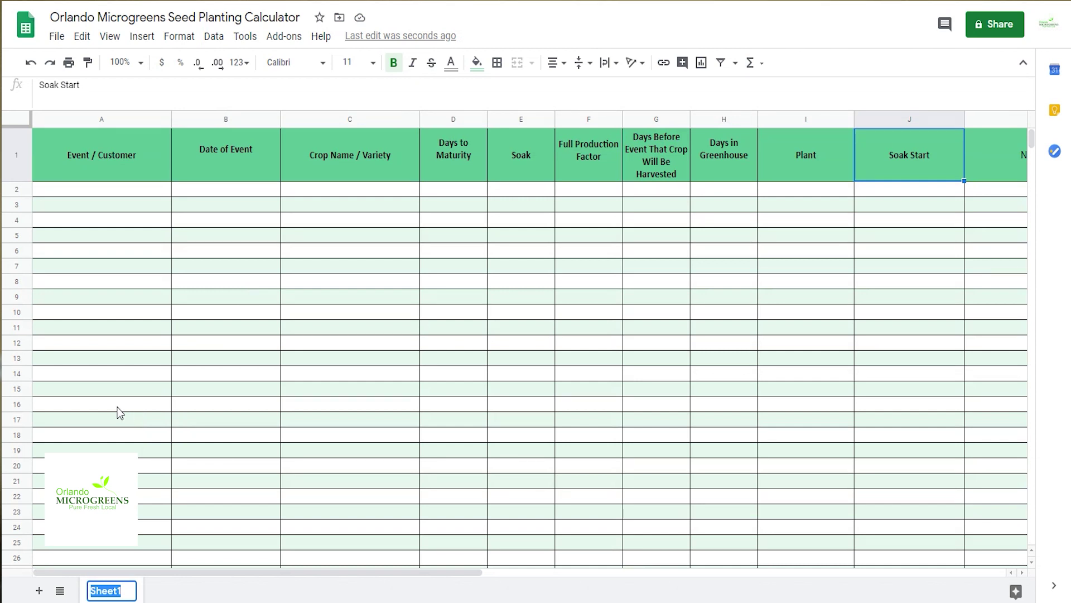
pyautogui.write('SeedPlanting')
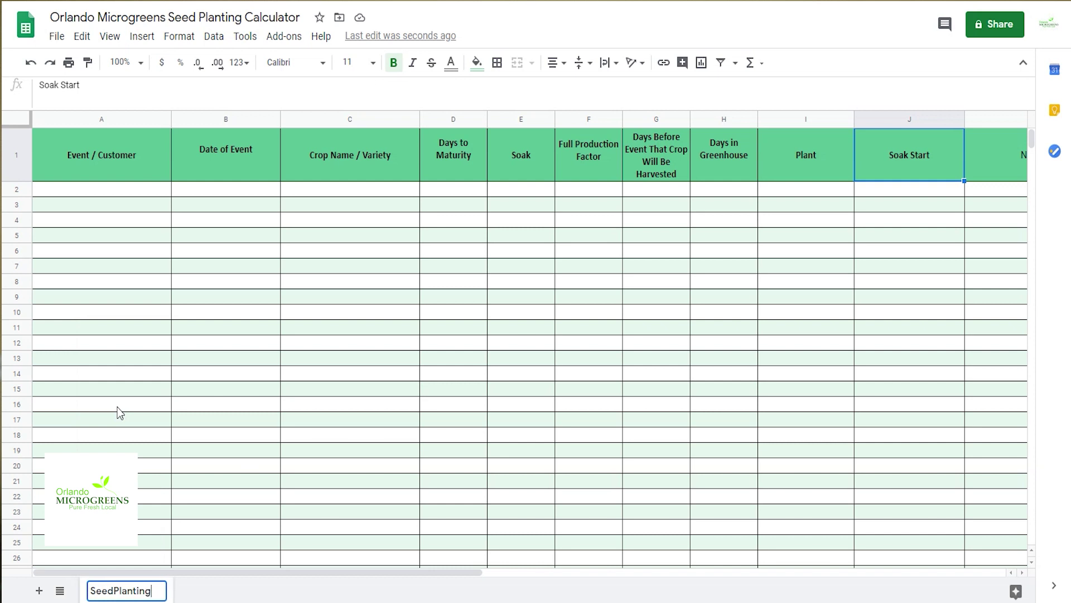
pyautogui.write('Chart')
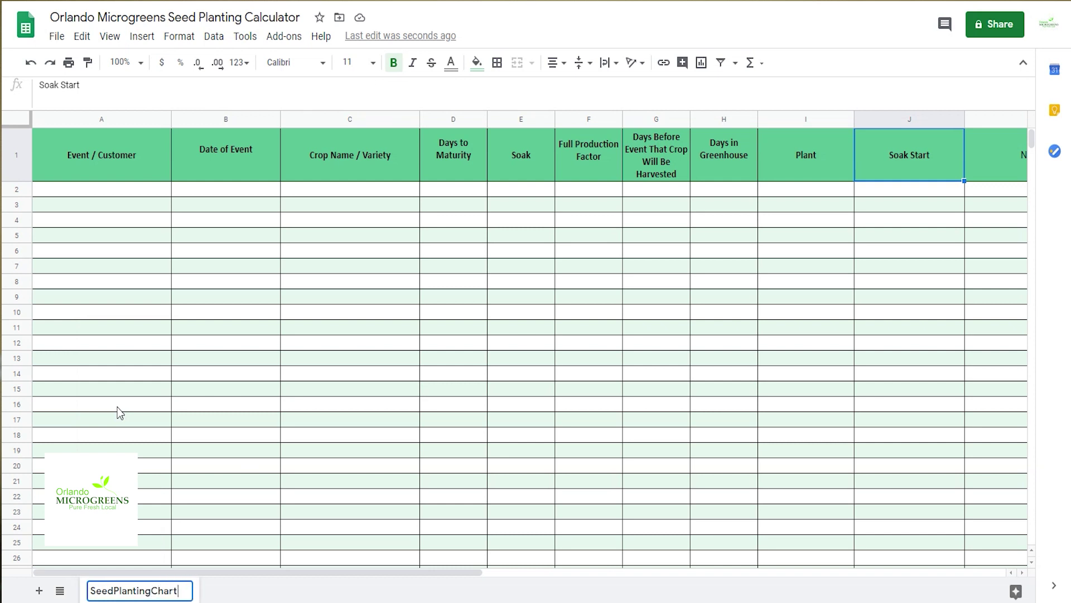
pyautogui.click(39, 590)
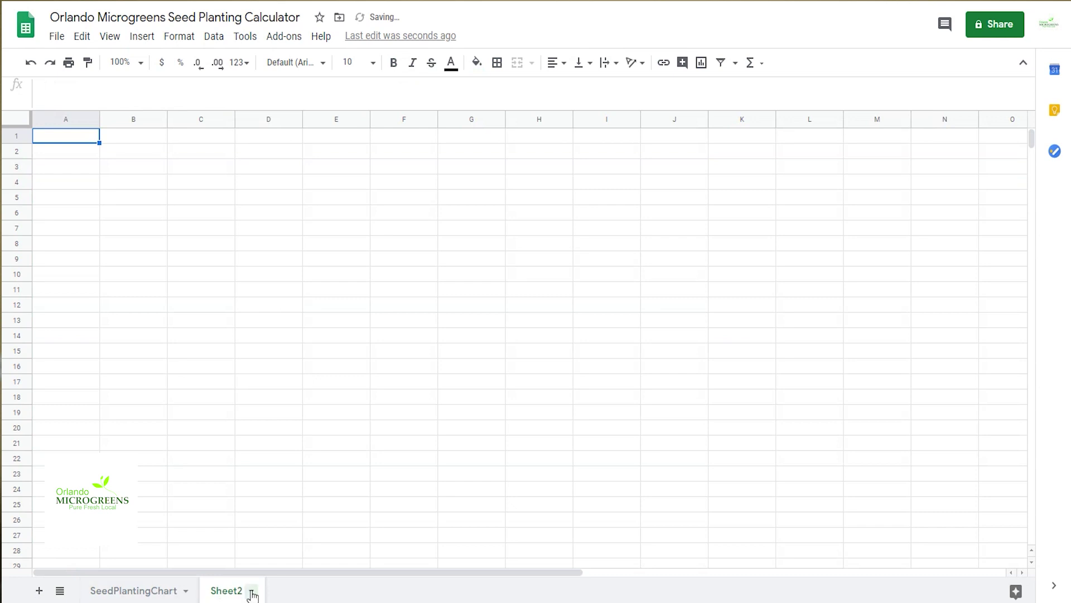
# Step: Name the new sheet 'VarietyChart'
pyautogui.click(252, 591)
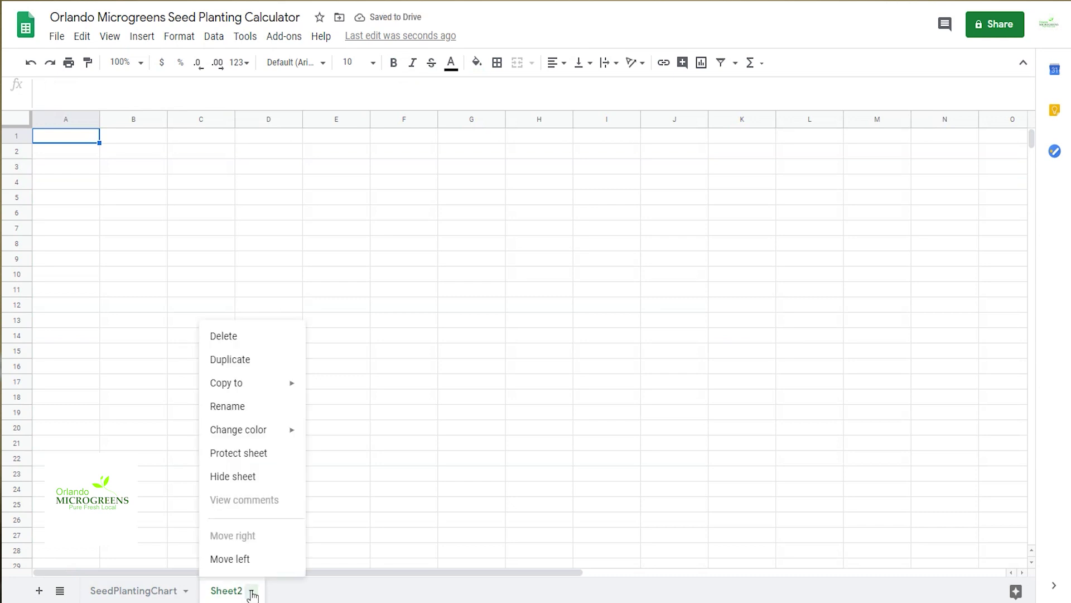
pyautogui.click(235, 407)
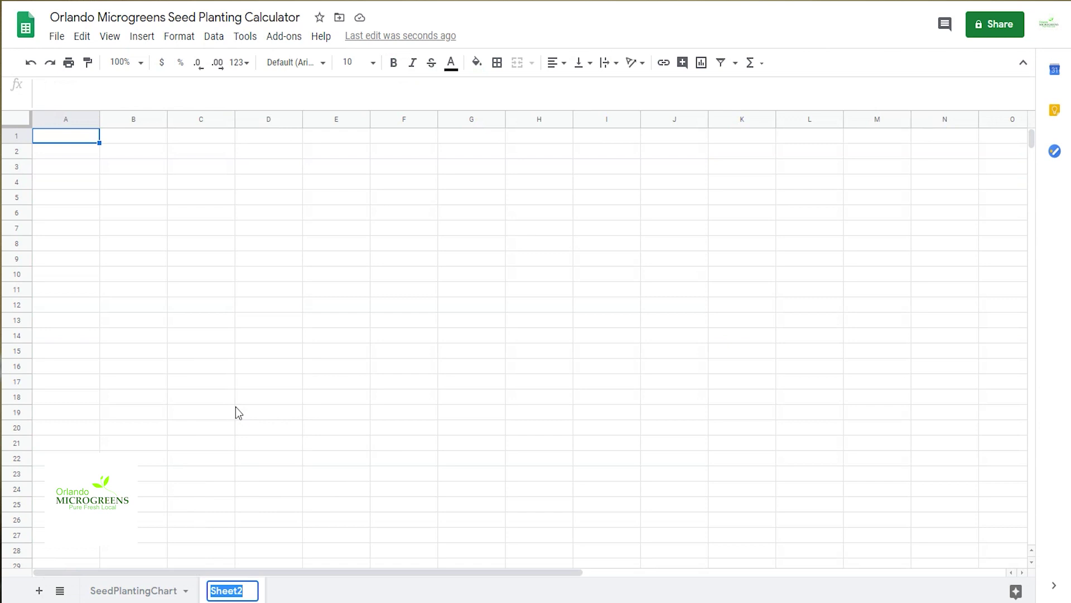
pyautogui.write('Vari')
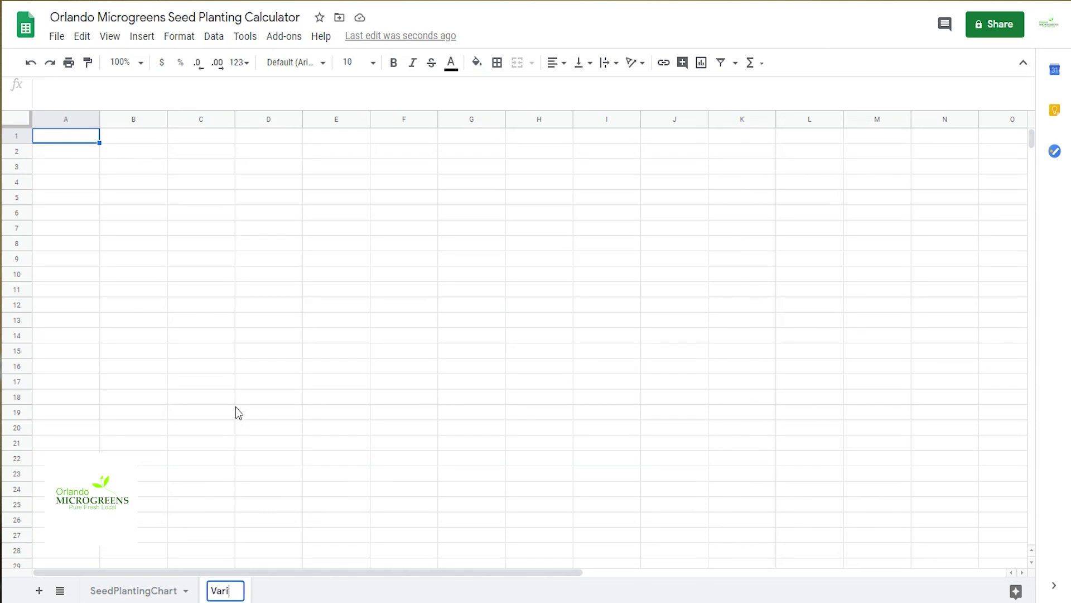
pyautogui.write('etyChart')
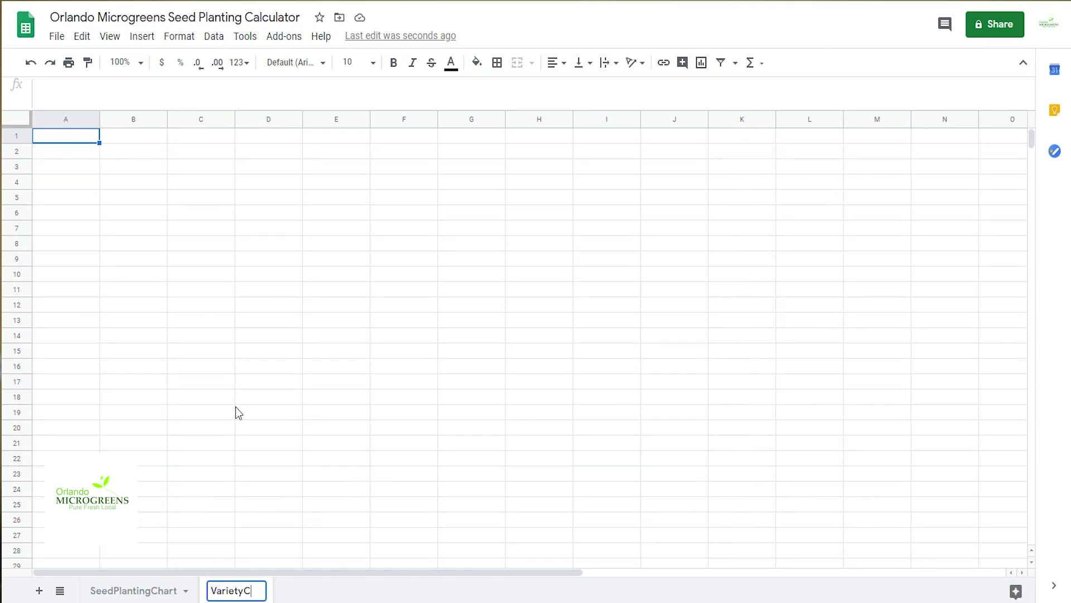
pyautogui.click(127, 589)
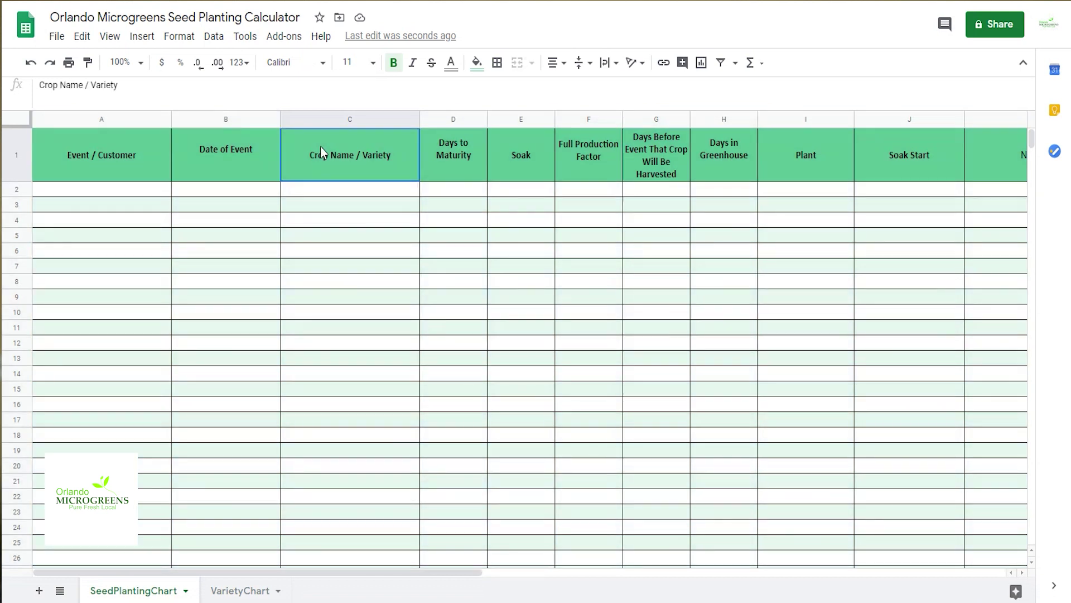
pyautogui.moveTo(391, 138); pyautogui.dragTo(989, 158)
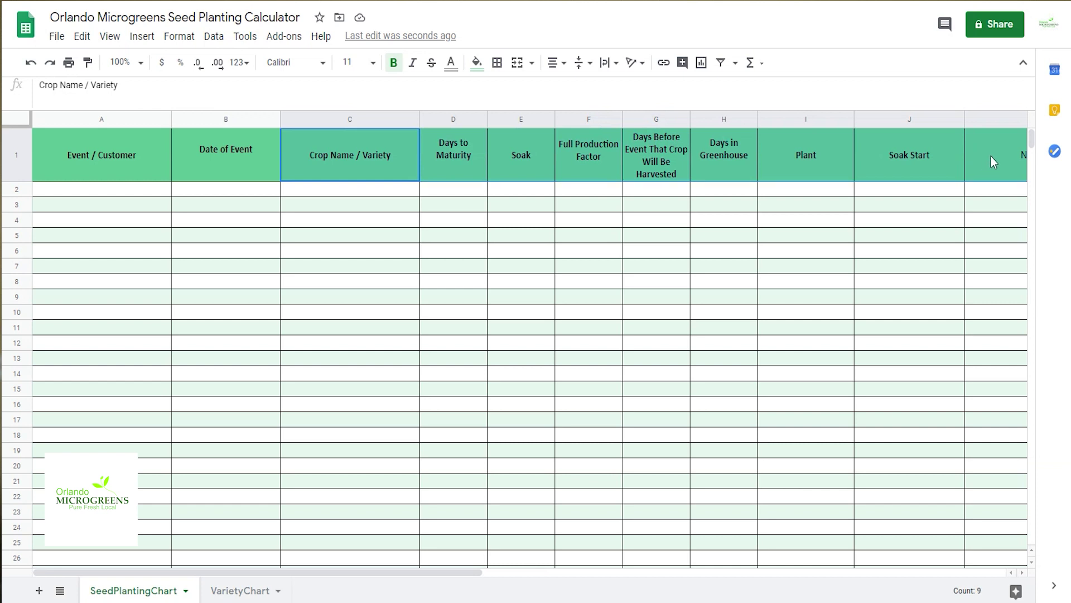
# Step: Paste the Crop Name / Variety through Notes headers into VarietyChart A1
pyautogui.rightClick(991, 156)
pyautogui.click(1005, 138)
pyautogui.click(239, 590)
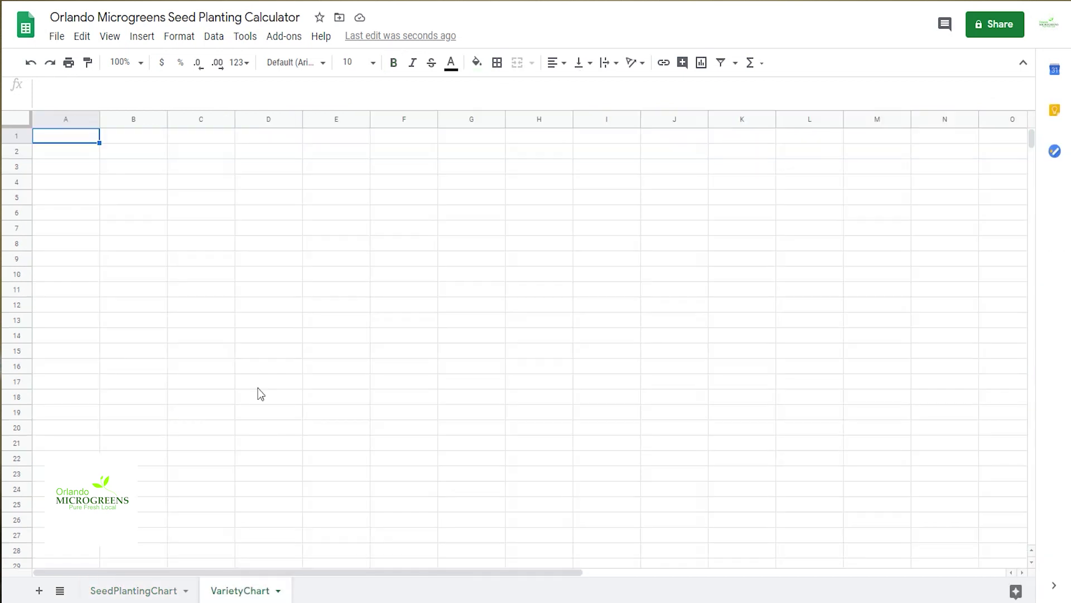
pyautogui.rightClick(59, 136)
pyautogui.click(124, 112)
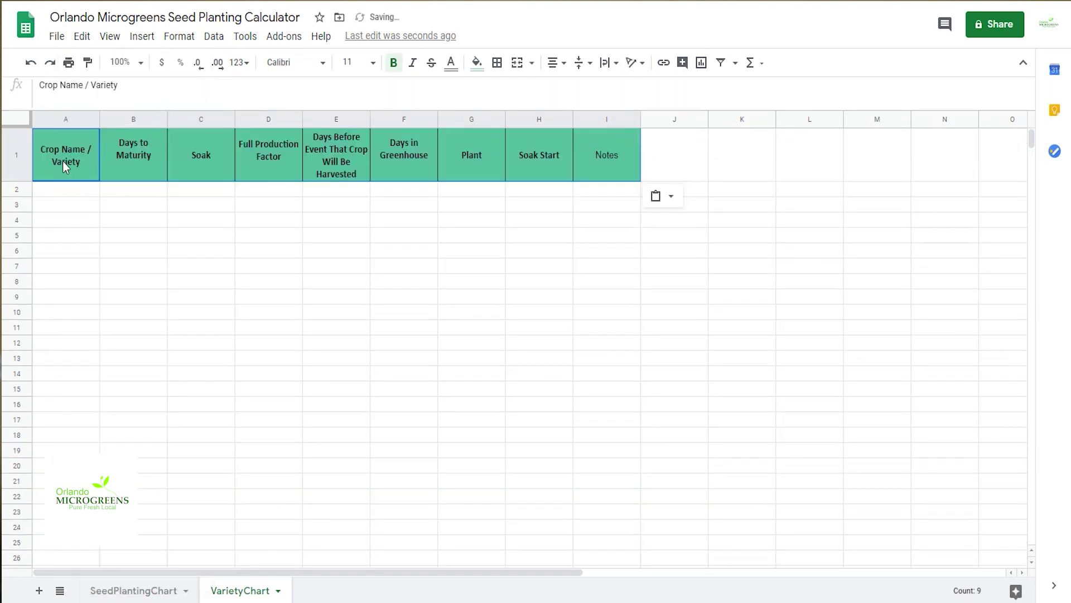
# Step: Apply alternating colours to the VarietyChart table and widen column A for crop names
pyautogui.moveTo(46, 143); pyautogui.dragTo(620, 547)
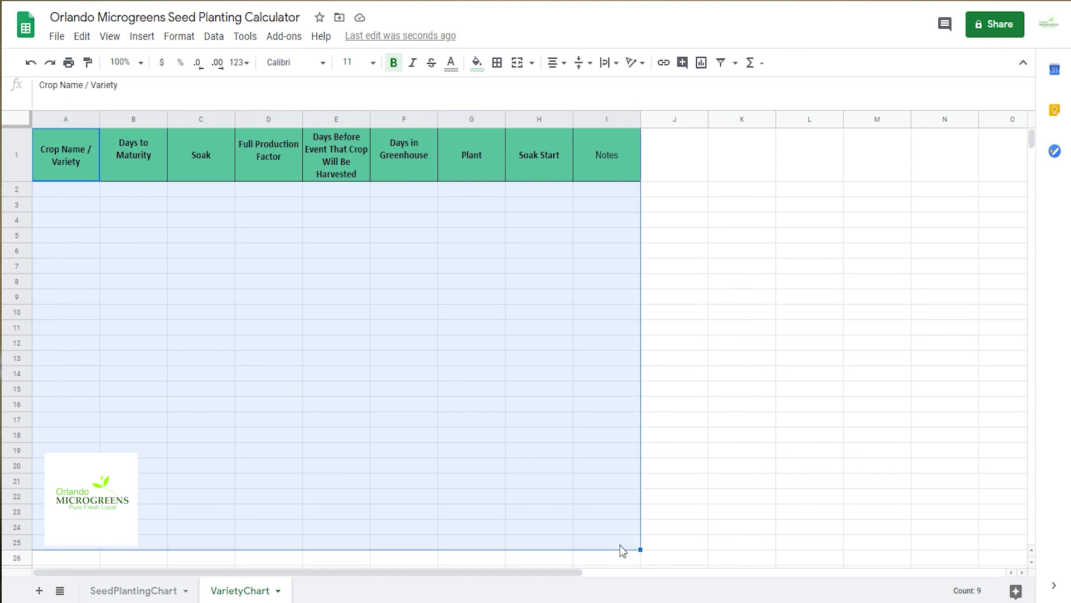
pyautogui.click(175, 38)
pyautogui.click(276, 409)
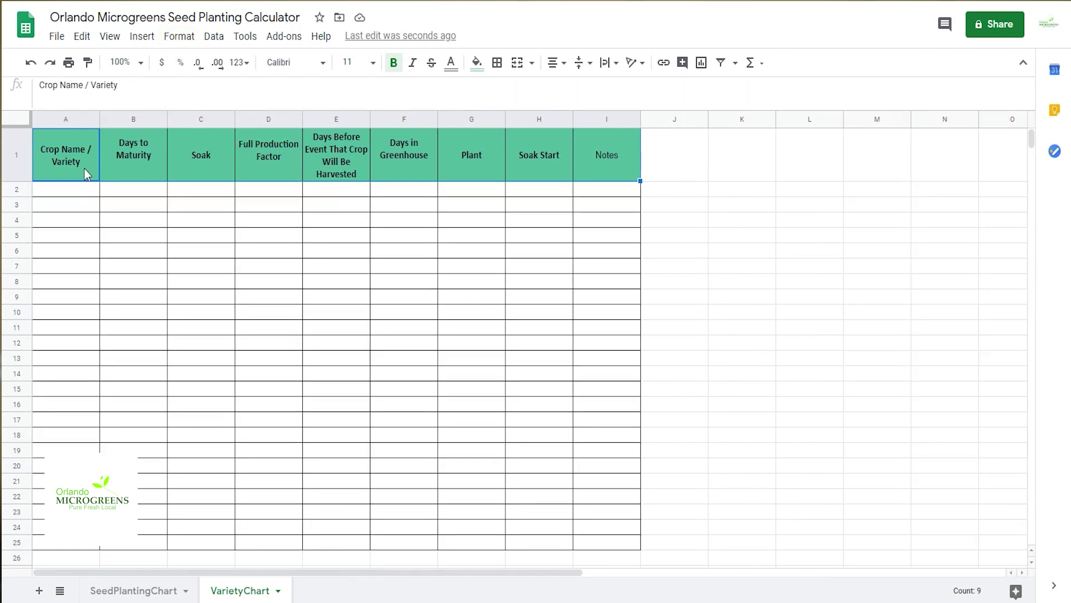
pyautogui.moveTo(99, 119); pyautogui.dragTo(157, 122)
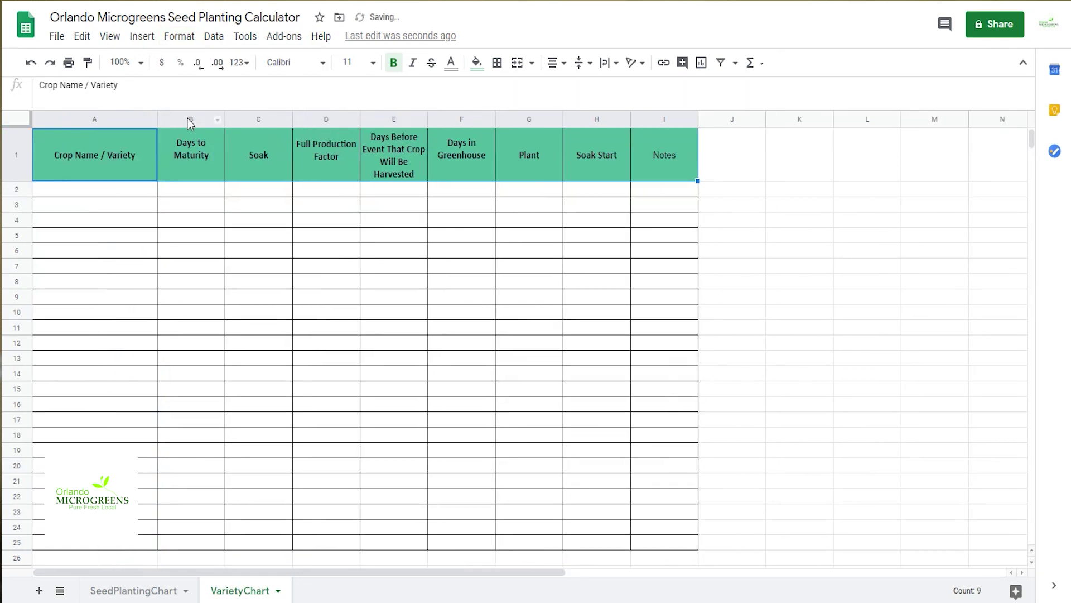
# Step: Format the Soak column on VarietyChart as a duration
pyautogui.click(270, 120)
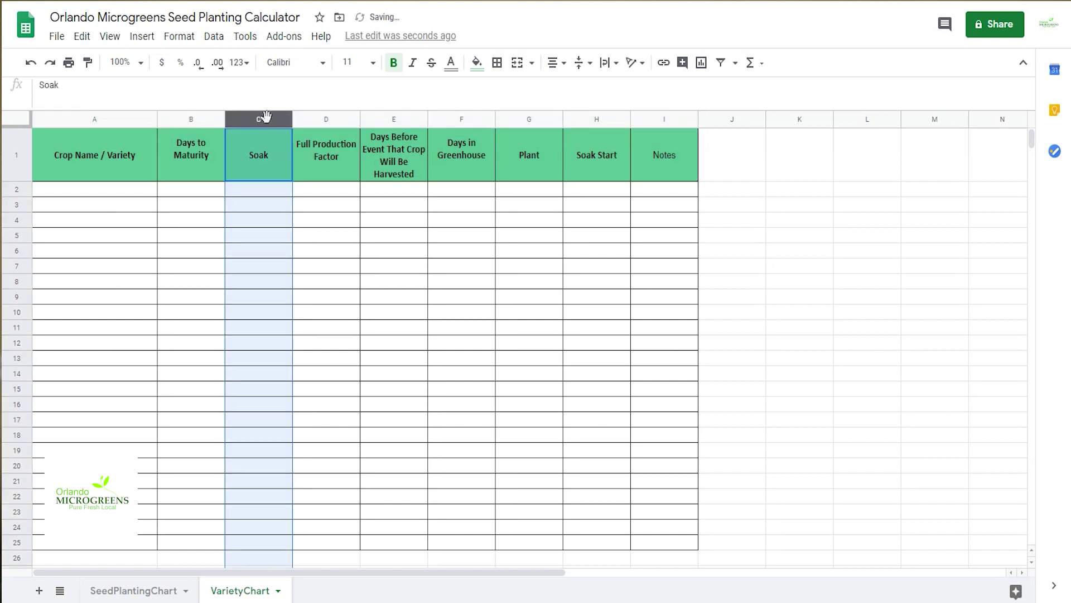
pyautogui.click(246, 71)
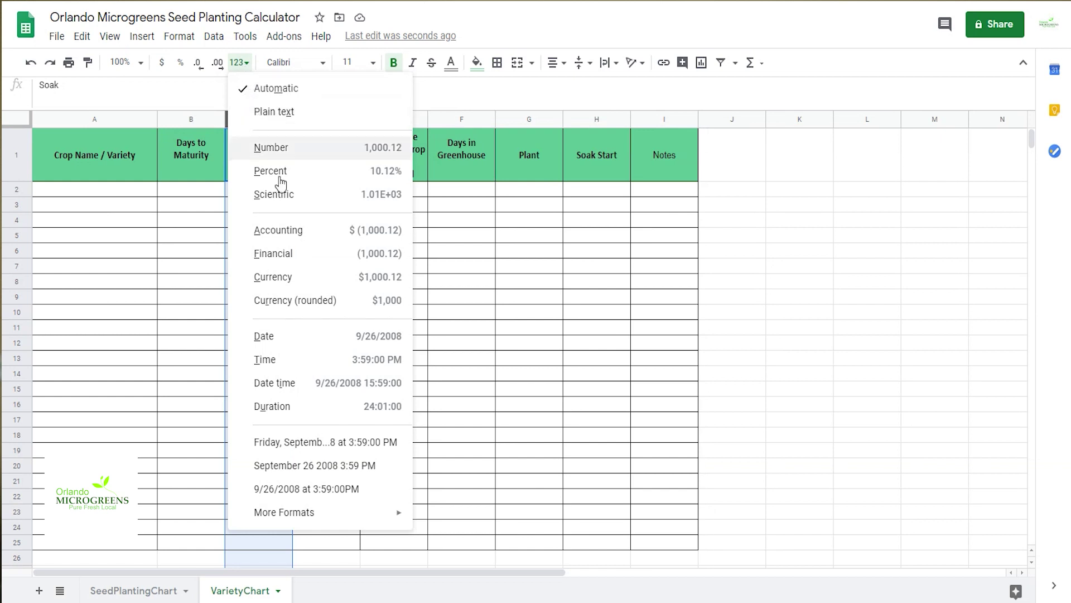
pyautogui.click(302, 406)
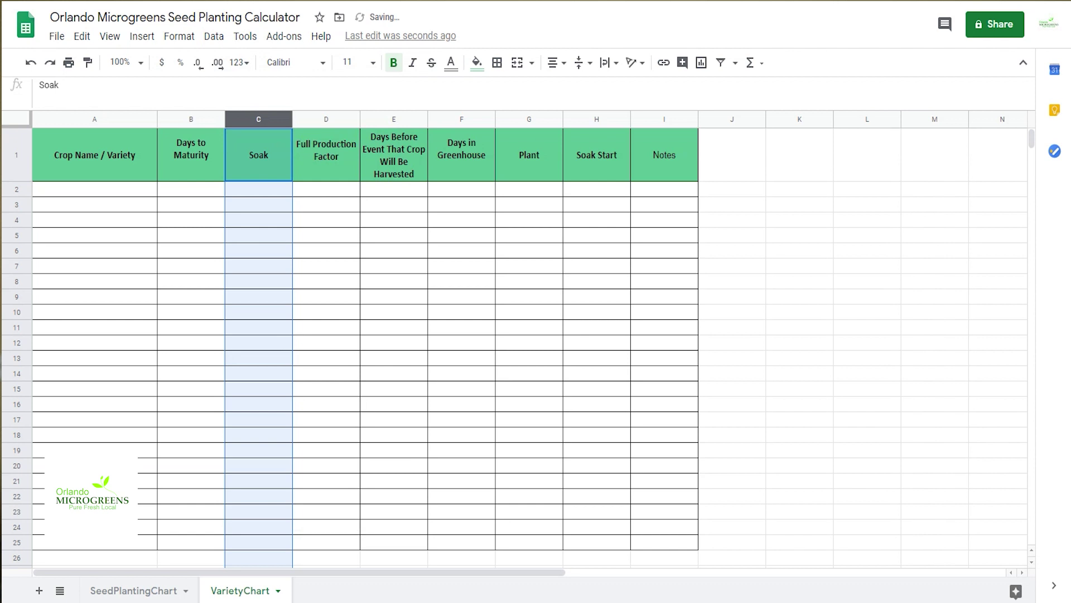
# Step: Change the C1 header to 'Soak (12:00:00)' and return to SeedPlantingChart
pyautogui.click(104, 90)
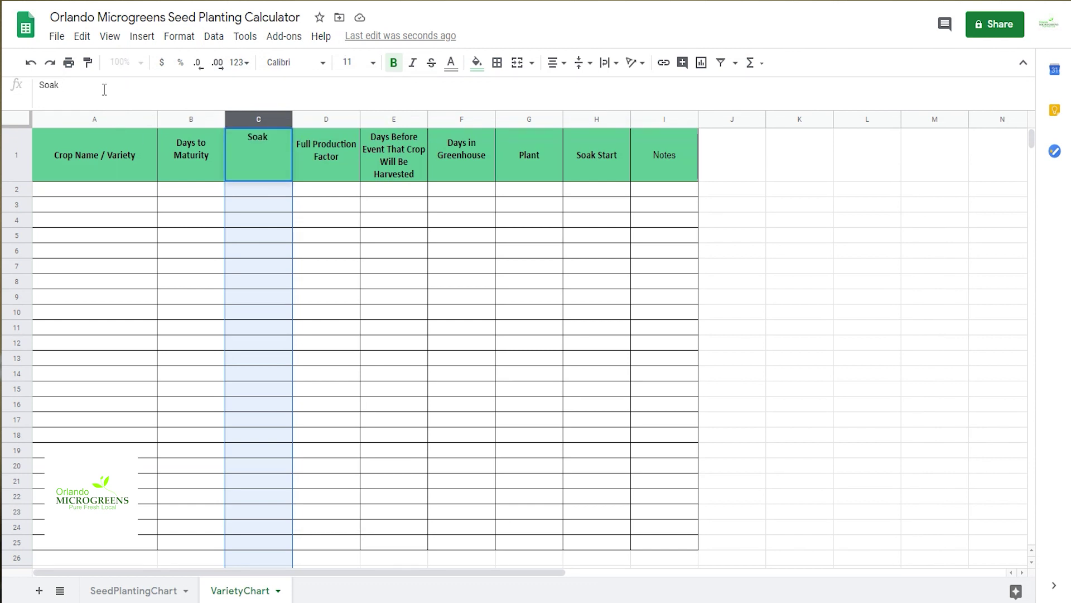
pyautogui.write('(12:00:00')
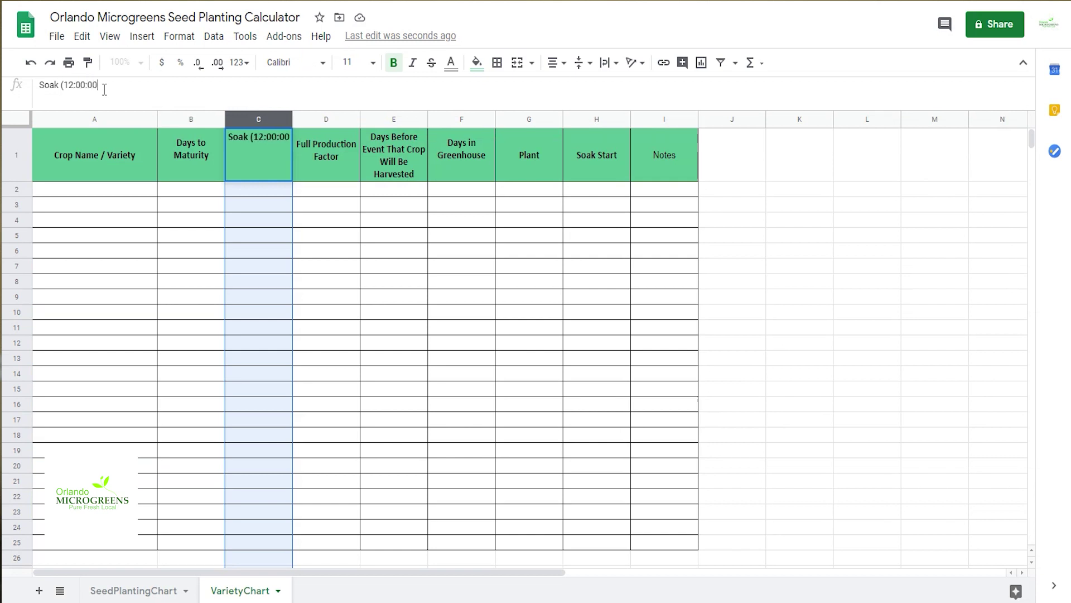
pyautogui.write(')')
pyautogui.press('Return')
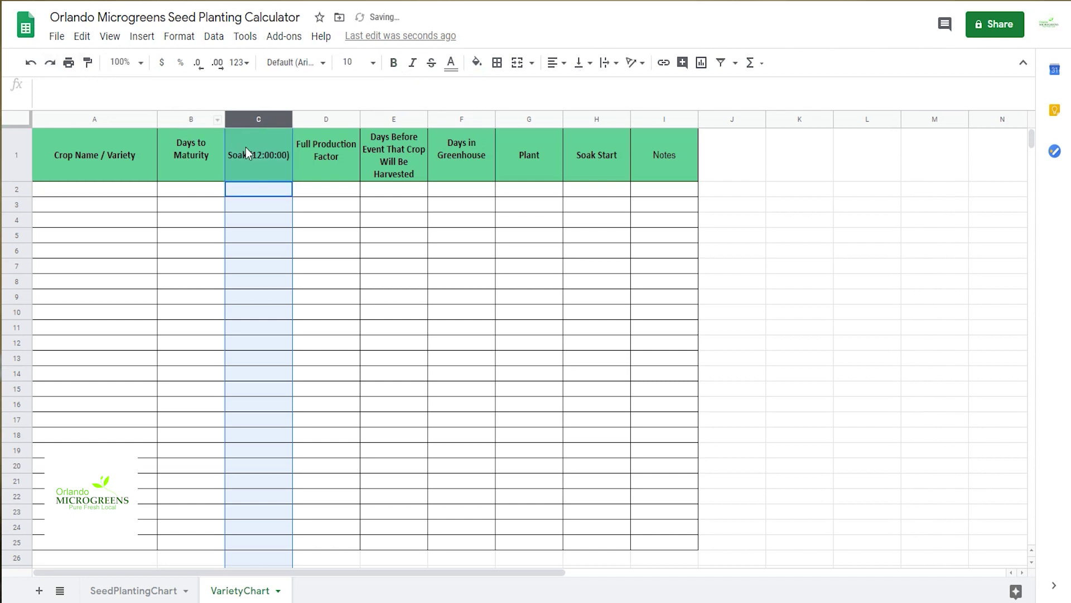
pyautogui.click(246, 148)
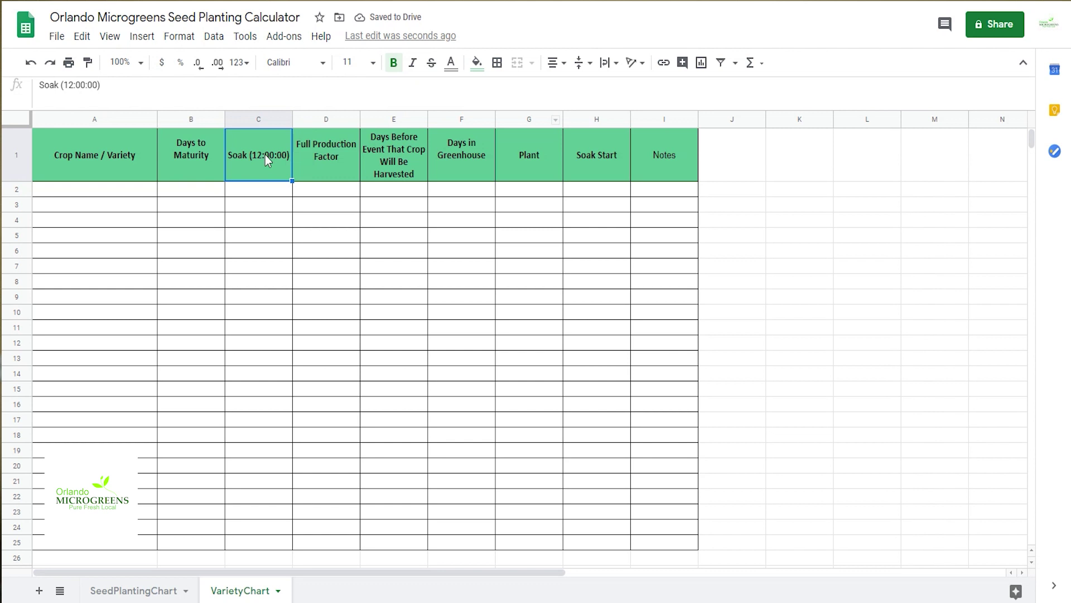
pyautogui.click(62, 85)
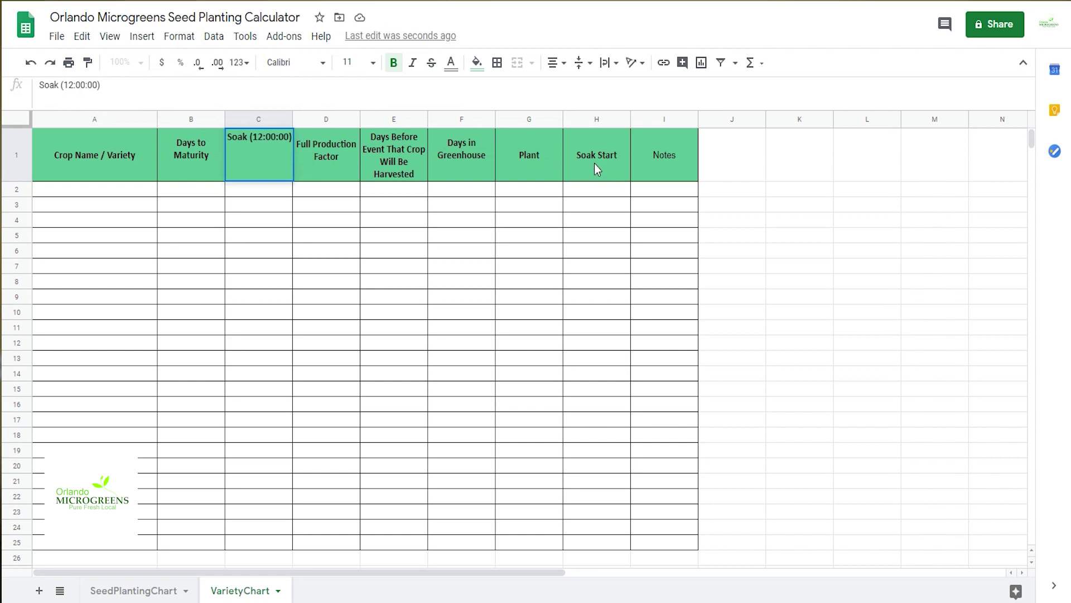
pyautogui.hotkey('ctrl', 'shift', 'pageup')
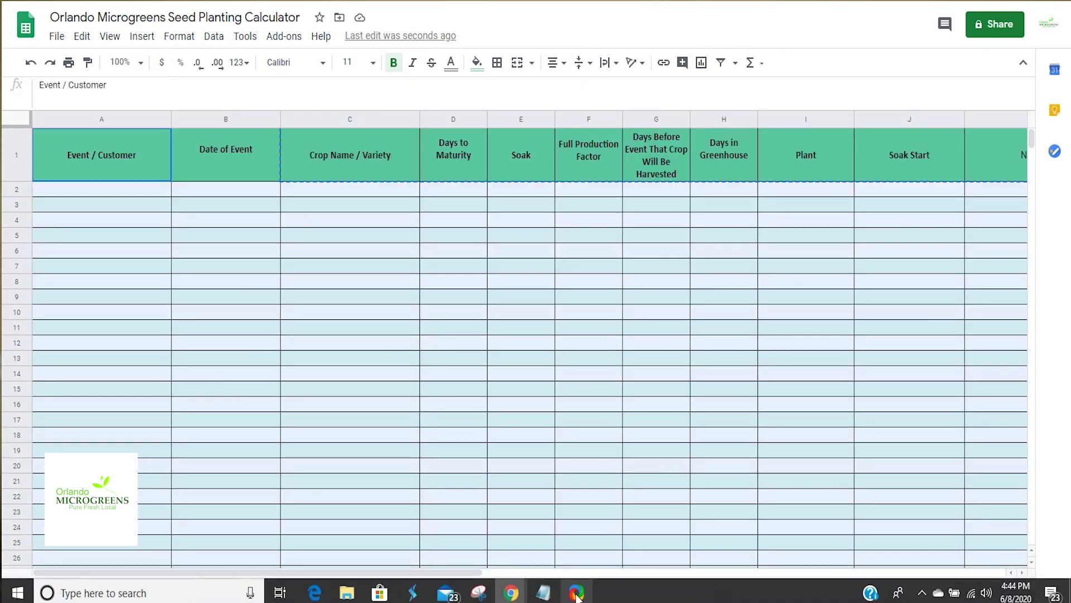
# Step: Paste =IFERROR(VLOOKUP(C2,VarietyChart!$A$2:$G$50,2,0),"") from the notes into D2
pyautogui.click(543, 592)
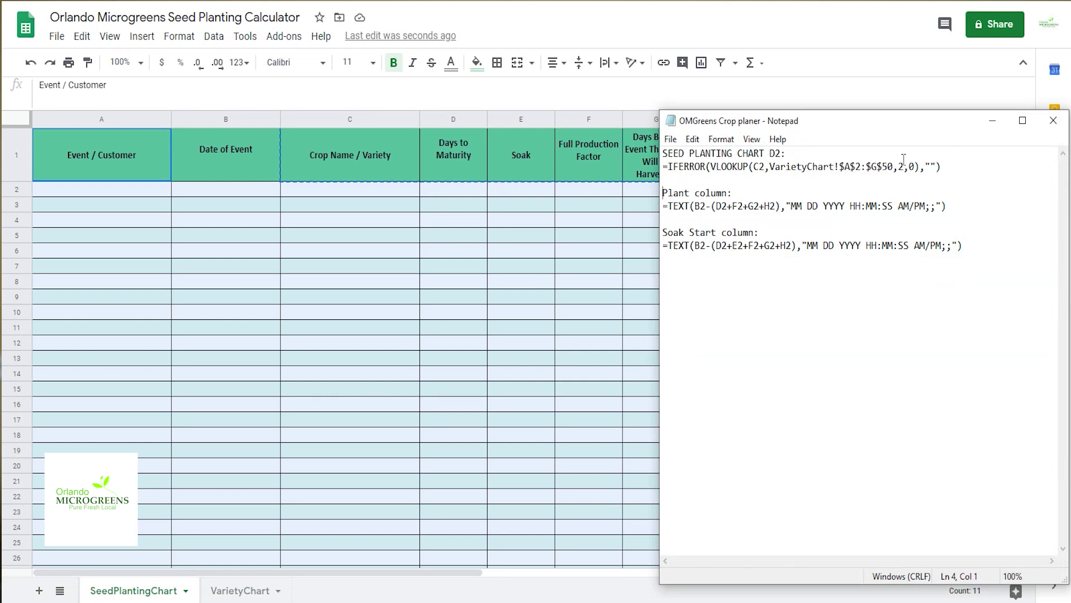
pyautogui.moveTo(949, 167); pyautogui.dragTo(663, 166)
pyautogui.hotkey('ctrl', 'c')
pyautogui.click(454, 190)
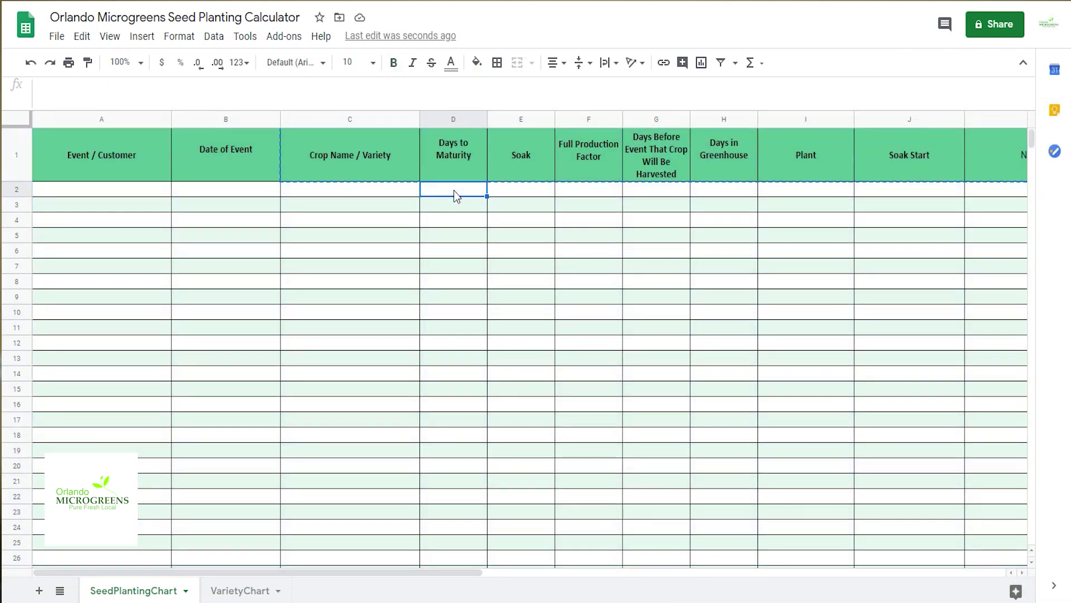
pyautogui.rightClick(455, 192)
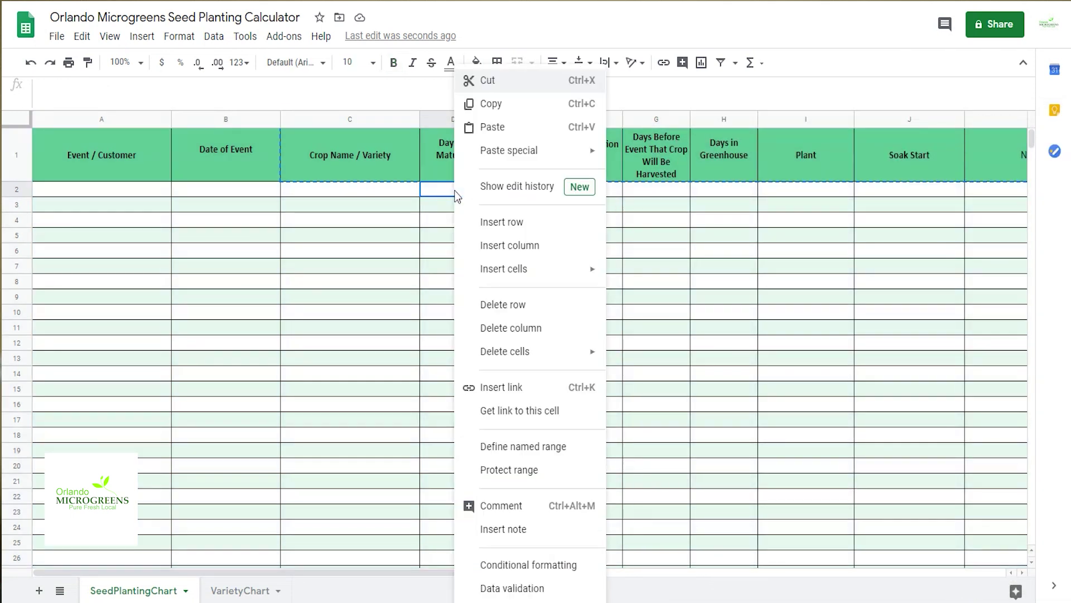
pyautogui.click(492, 127)
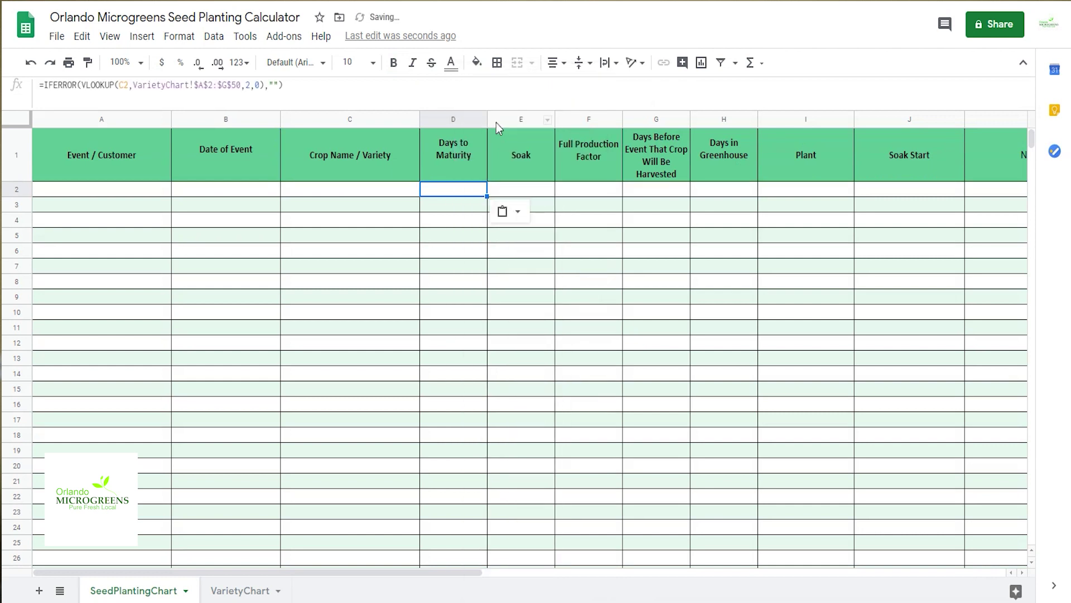
pyautogui.press('Return')
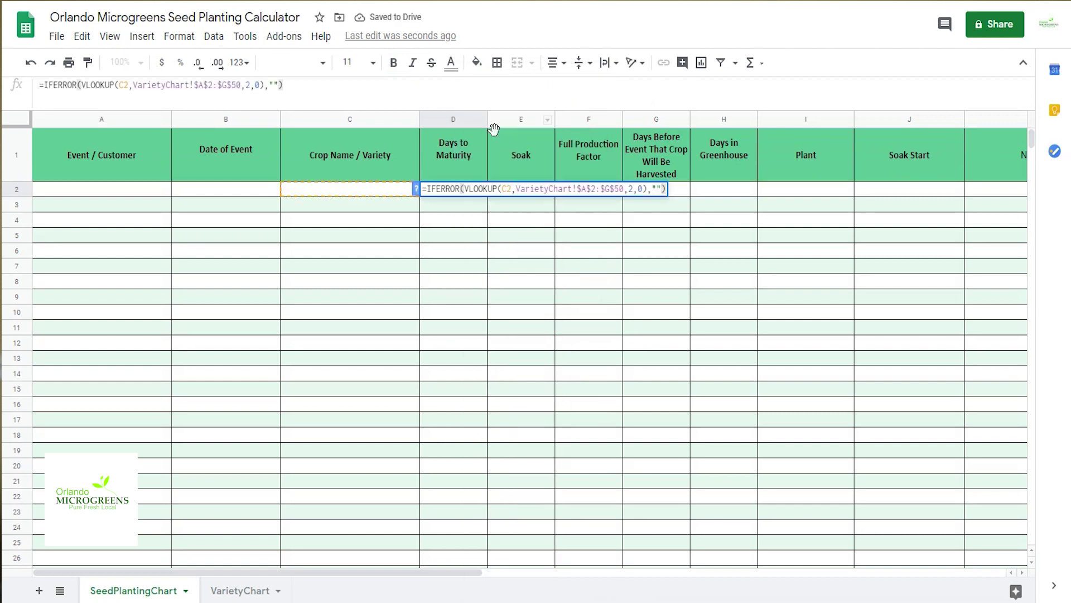
# Step: Paste the lookup formula into E2 (Soak) with column index 3
pyautogui.click(249, 203)
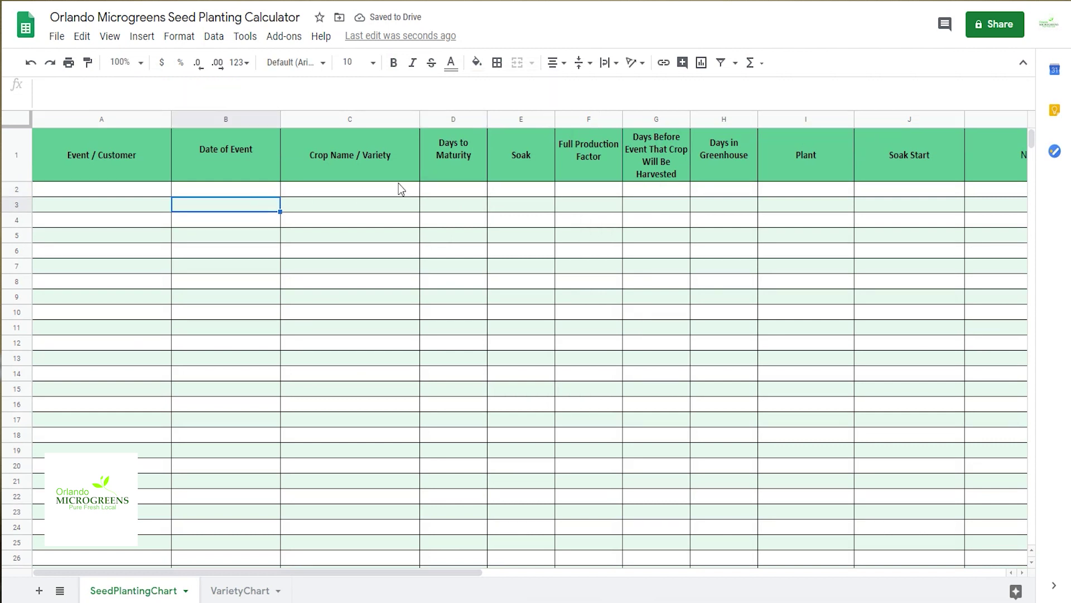
pyautogui.click(442, 188)
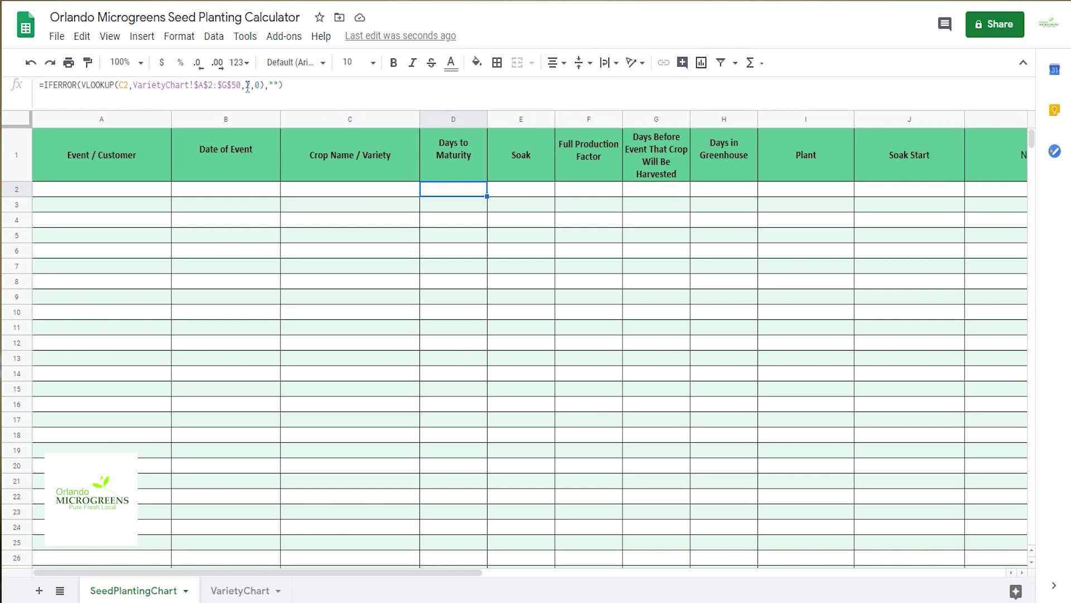
pyautogui.click(516, 191)
pyautogui.rightClick(517, 192)
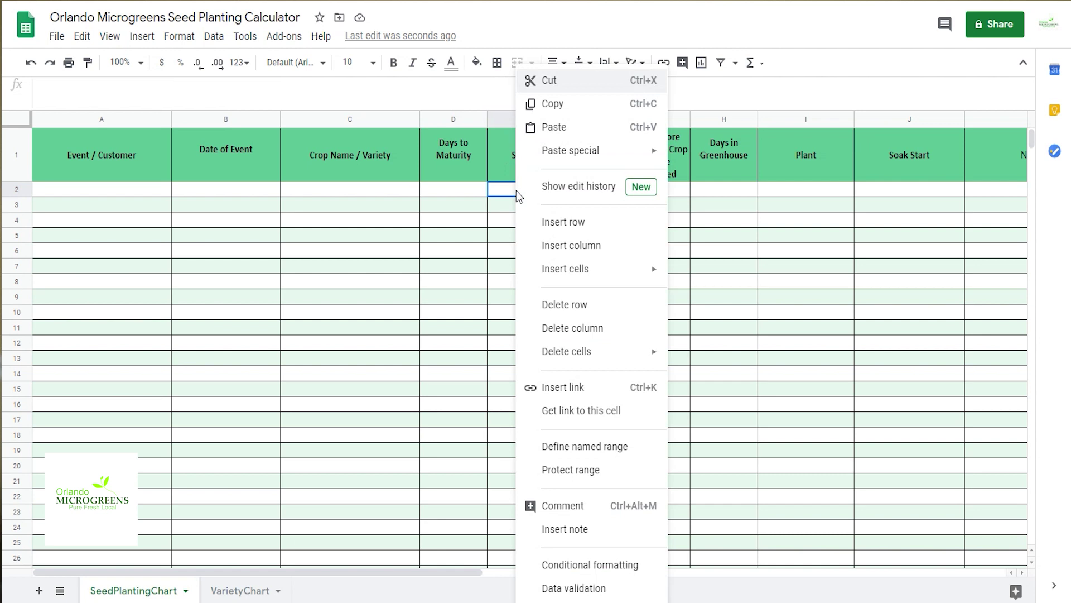
pyautogui.click(542, 137)
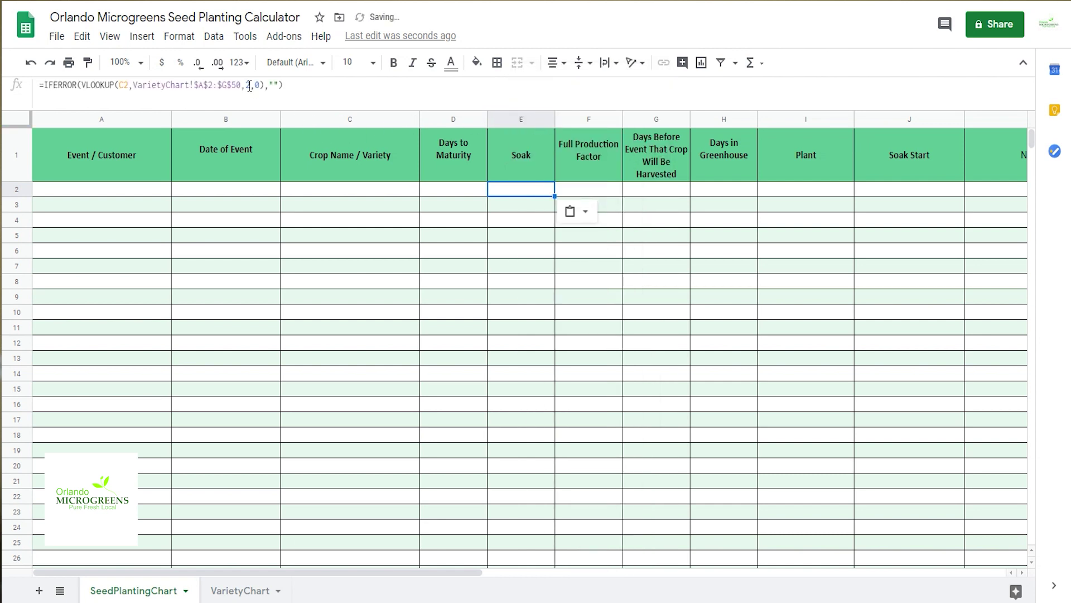
pyautogui.doubleClick(249, 86)
pyautogui.press('Delete')
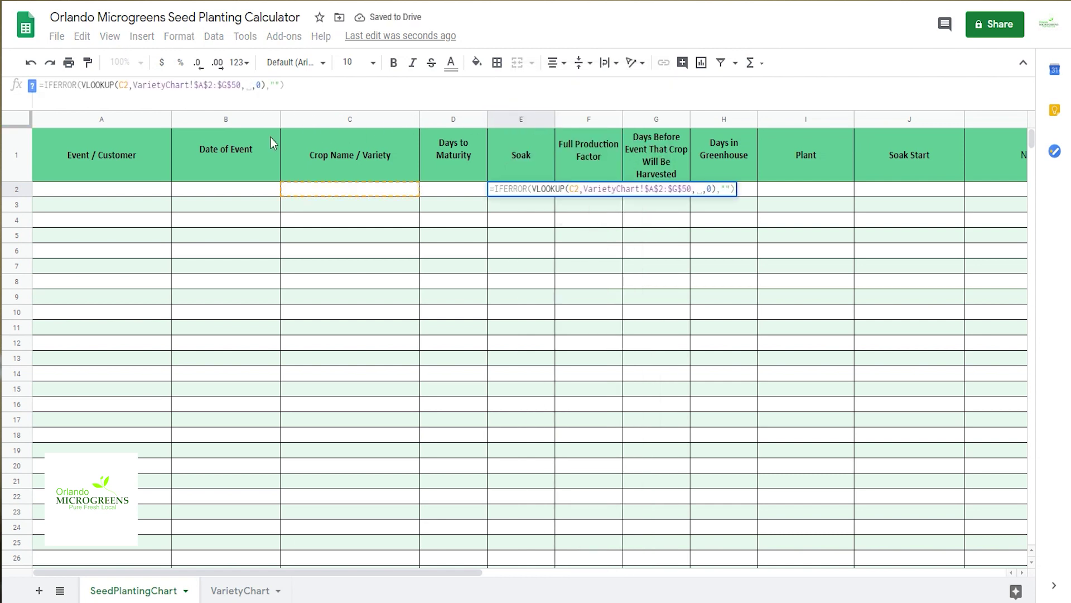
pyautogui.write('3')
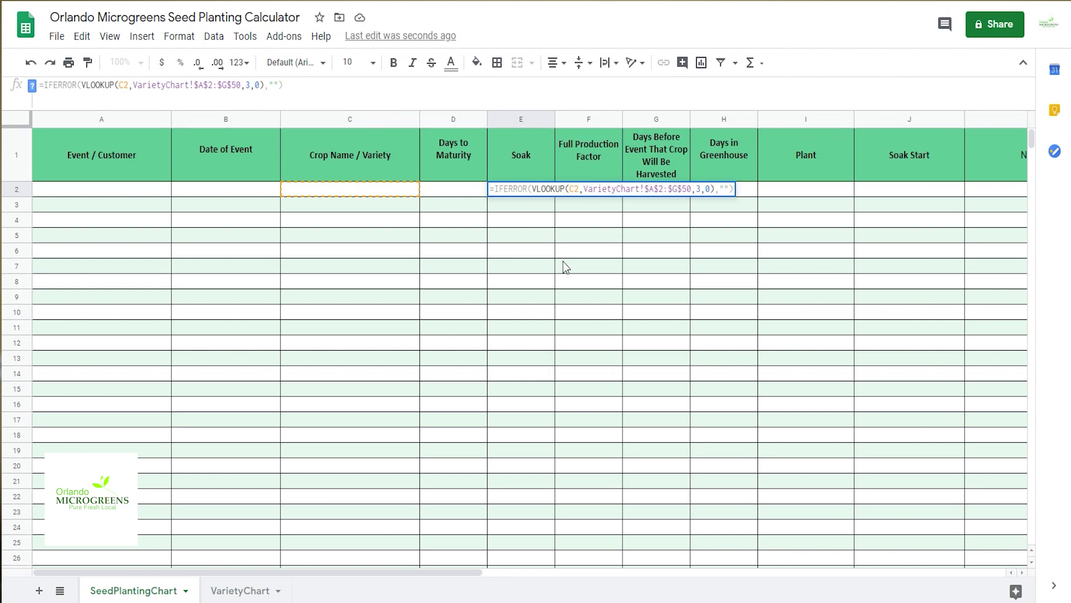
pyautogui.press('Tab')
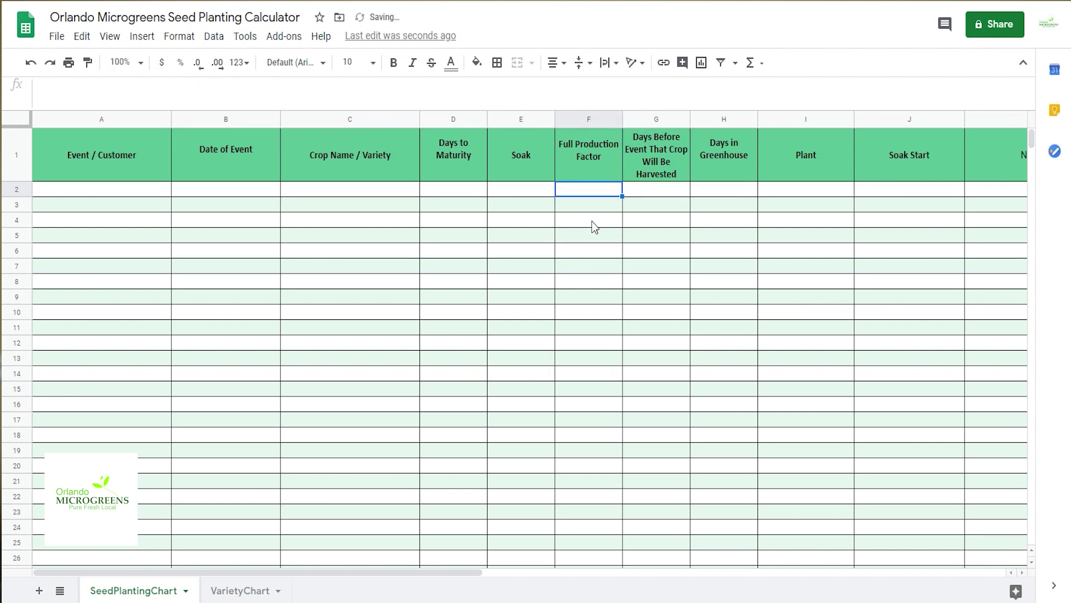
# Step: Paste the lookup formula into F2 with column index 4
pyautogui.rightClick(586, 193)
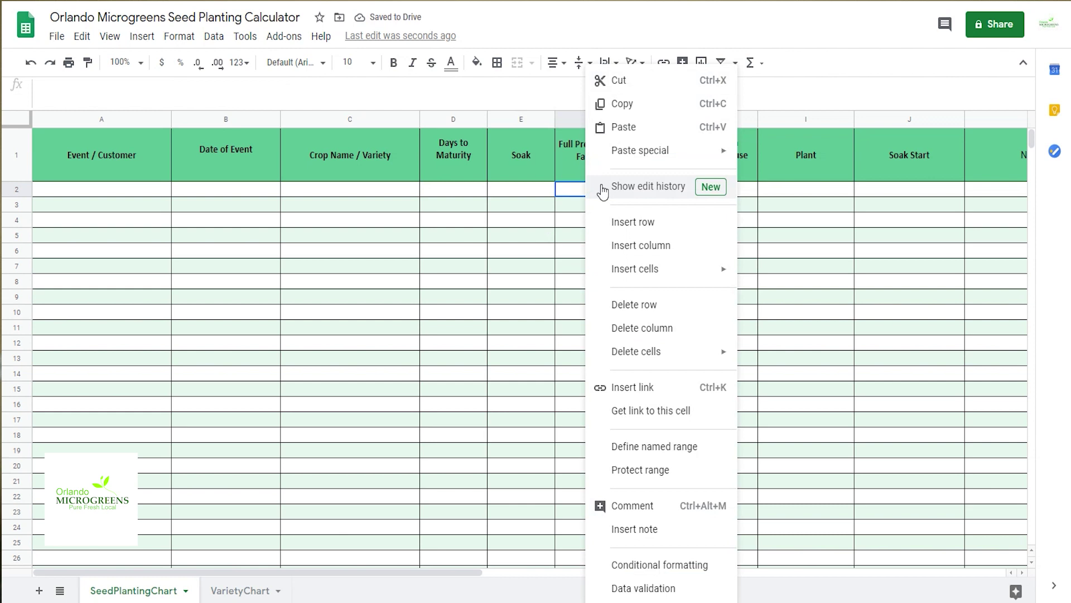
pyautogui.click(617, 127)
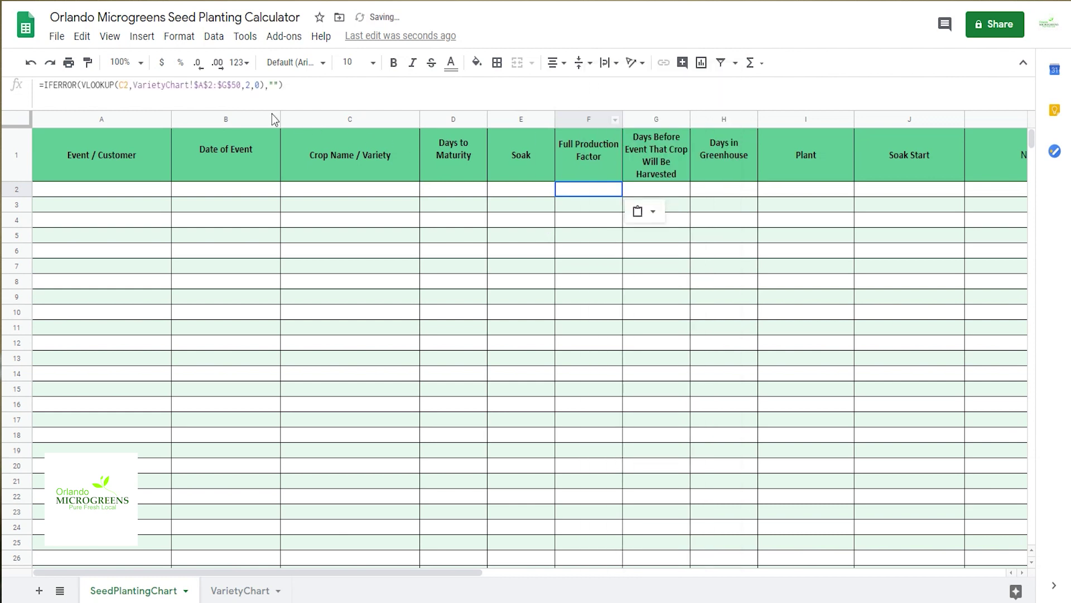
pyautogui.click(252, 84)
pyautogui.press('BackSpace')
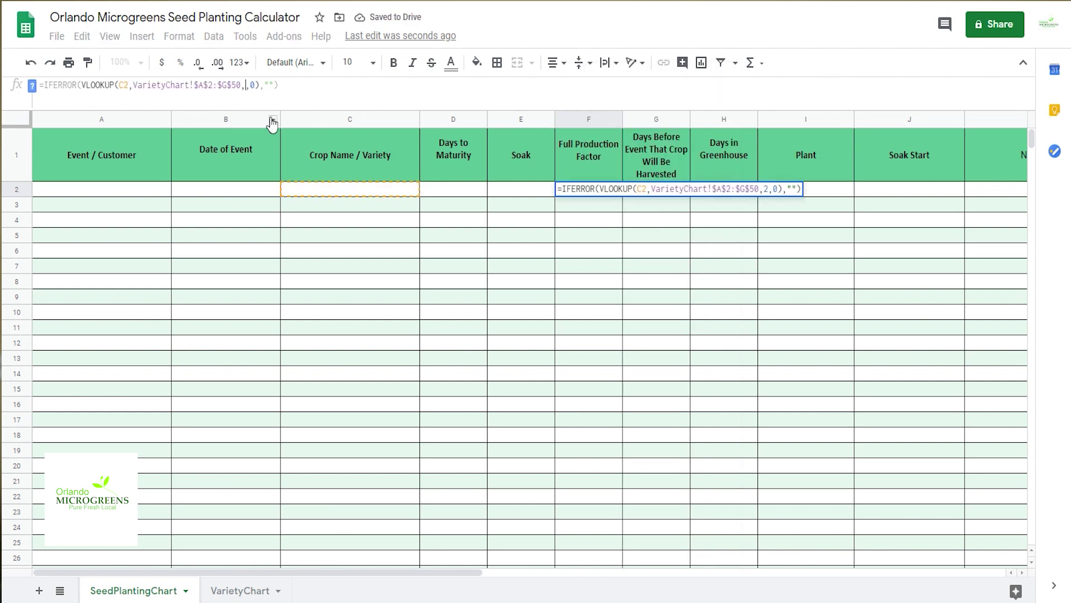
pyautogui.write('4')
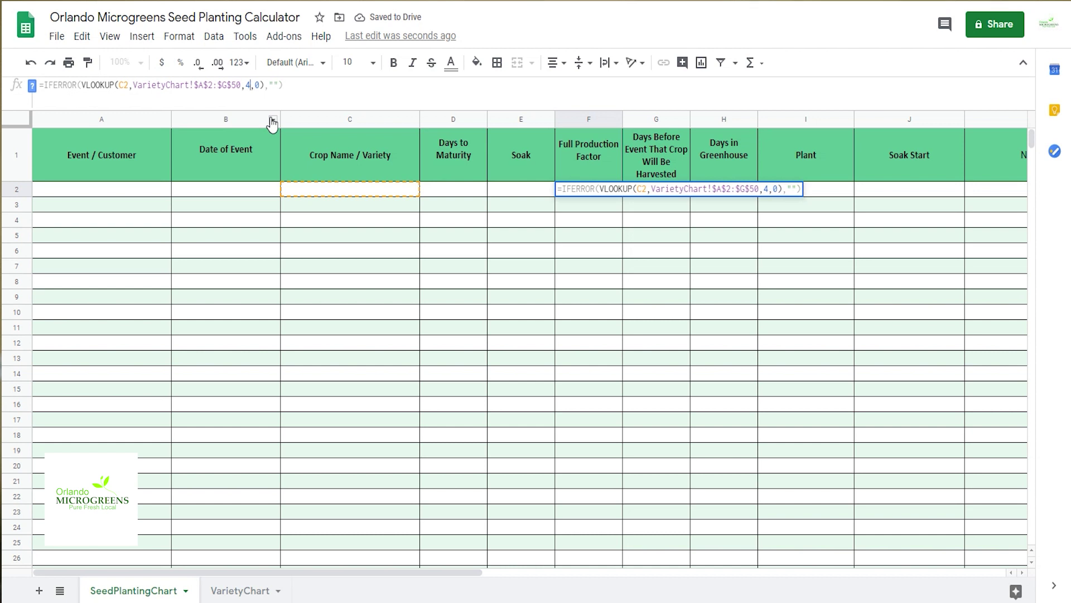
pyautogui.press('Tab')
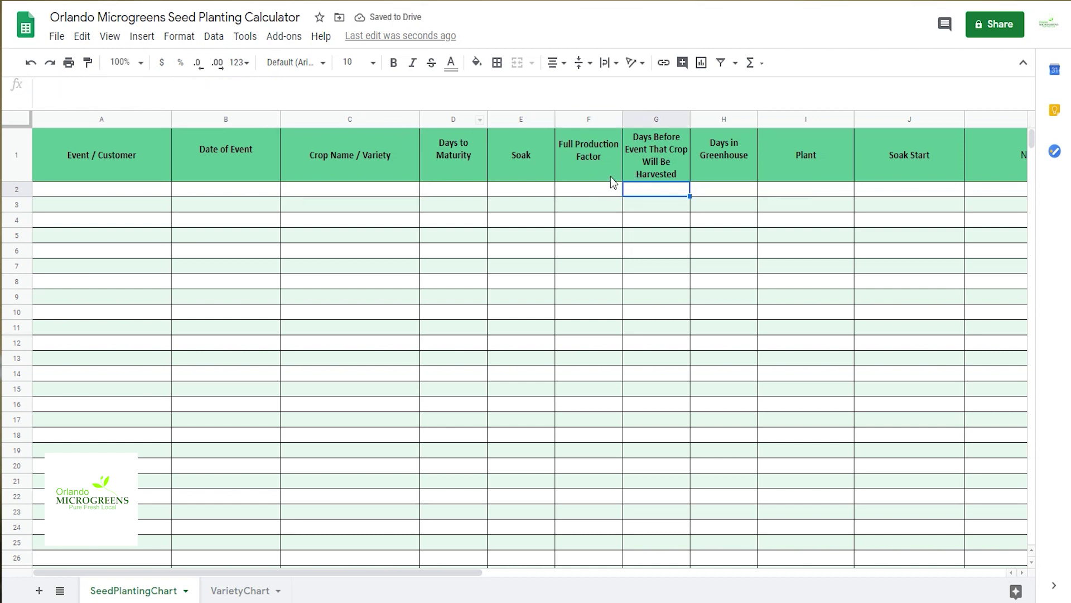
pyautogui.press('Left')
pyautogui.press('Left')
pyautogui.press('Left')
pyautogui.press('Return')
# Step: Paste the lookup formula into H2 (Days in Greenhouse) with column index 6
pyautogui.click(715, 196)
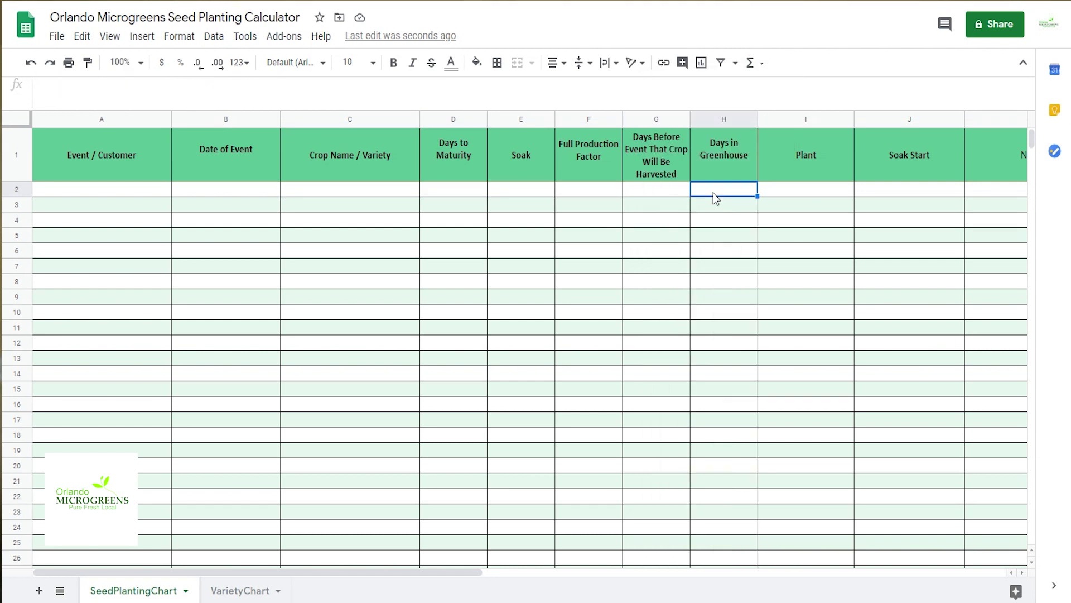
pyautogui.rightClick(716, 198)
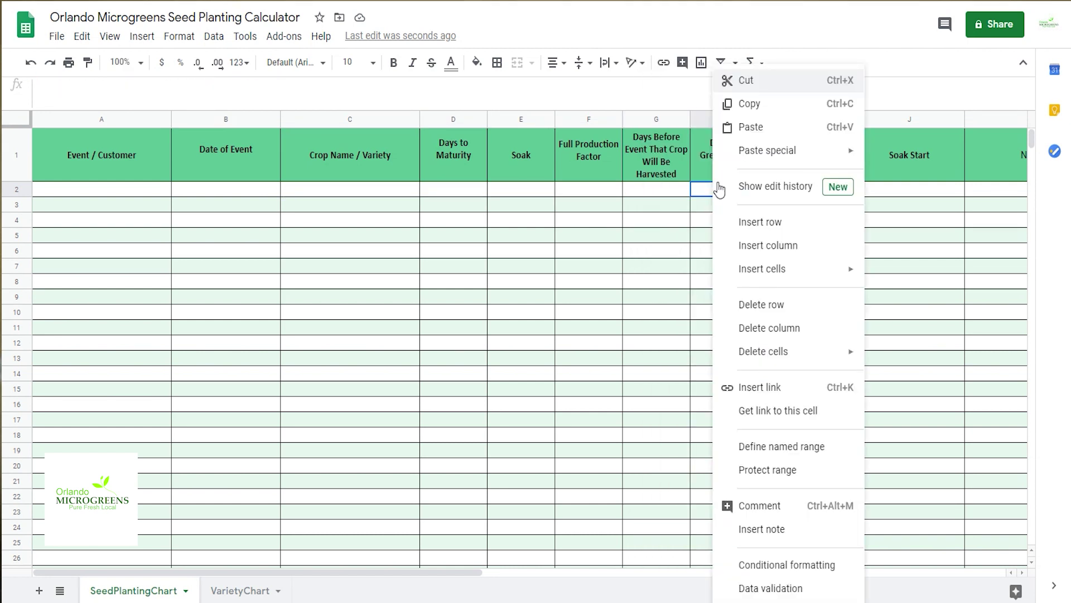
pyautogui.click(749, 127)
pyautogui.doubleClick(248, 85)
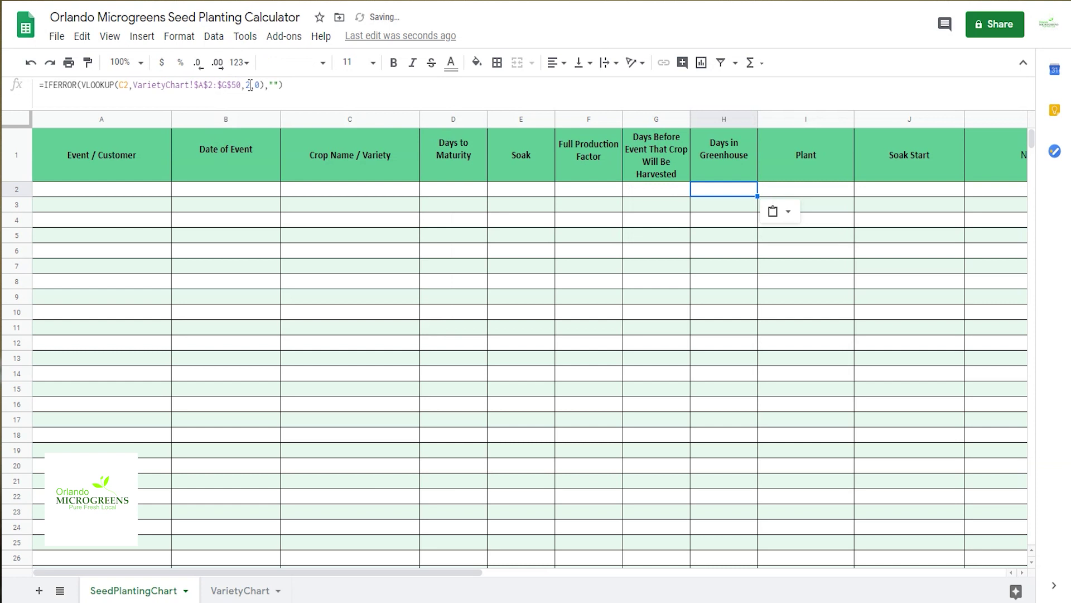
pyautogui.press('BackSpace')
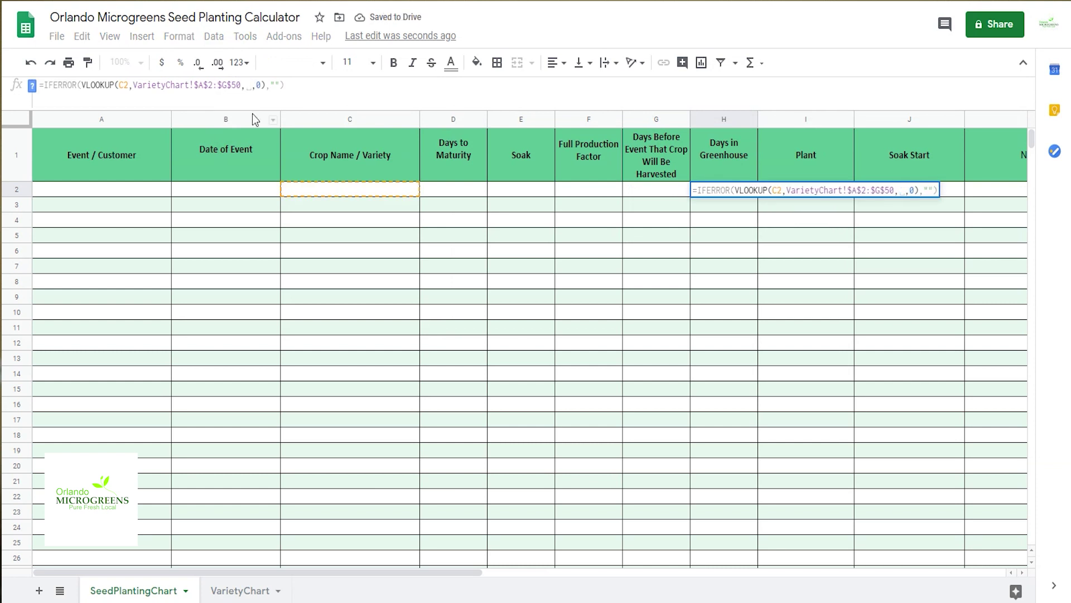
pyautogui.write('6')
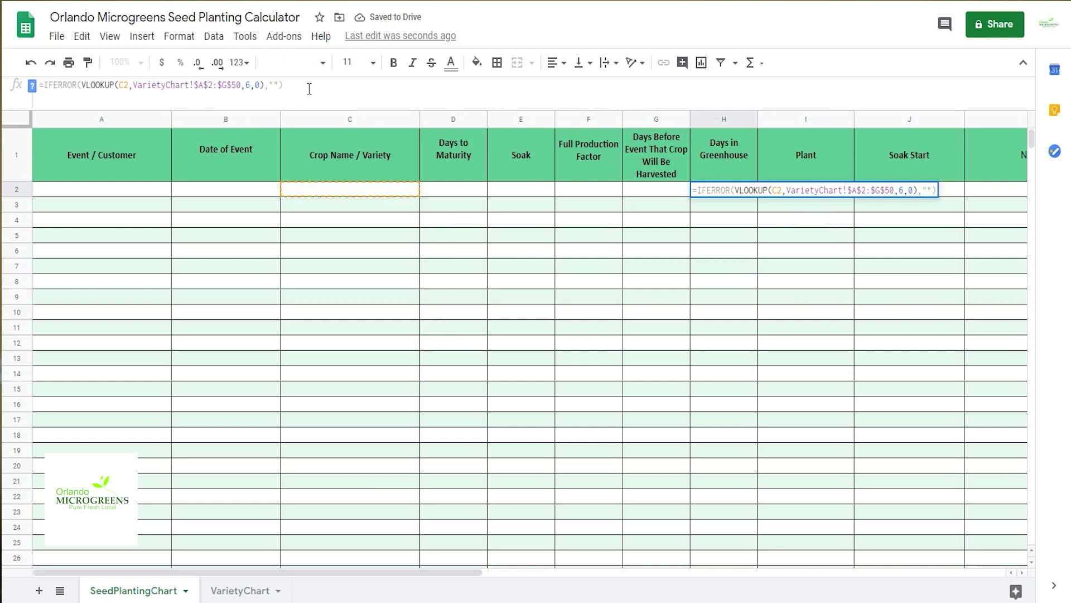
pyautogui.press('Tab')
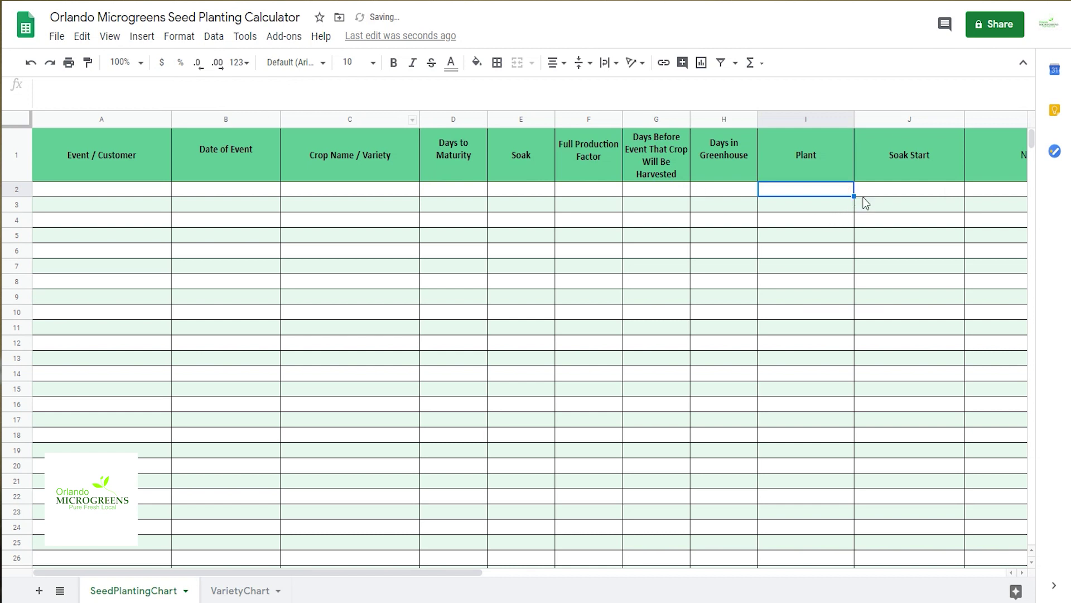
# Step: Paste the lookup formula into Notes cell K2 with column index 7
pyautogui.click(982, 190)
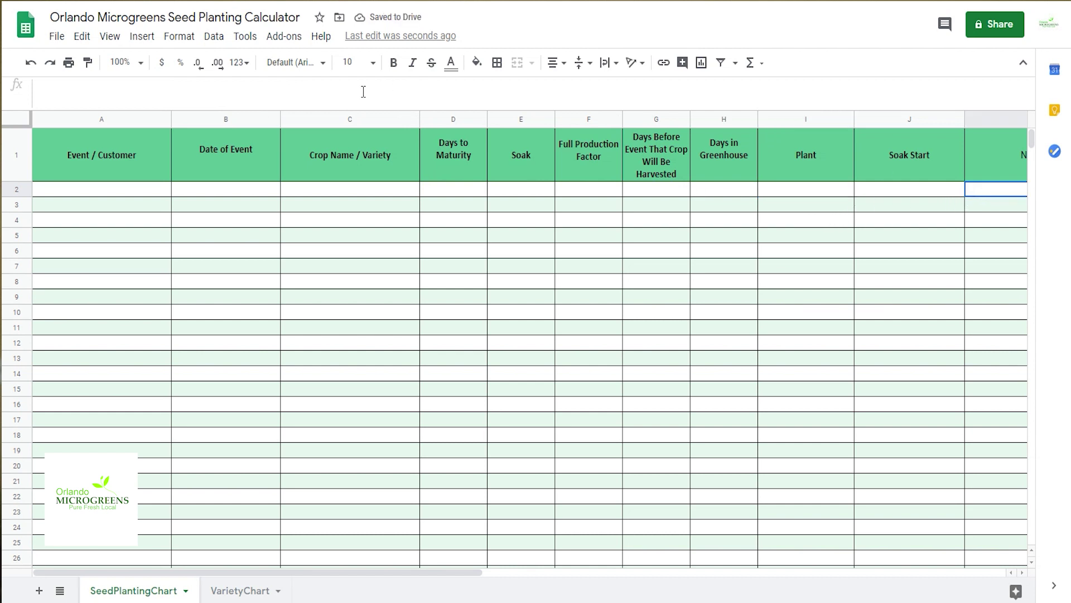
pyautogui.rightClick(981, 192)
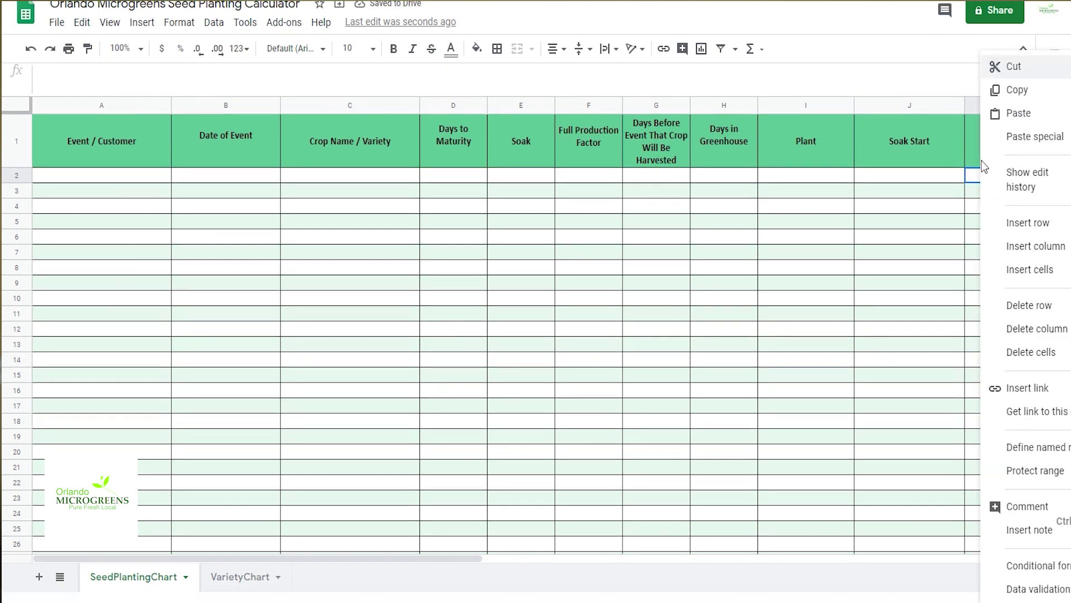
pyautogui.click(999, 115)
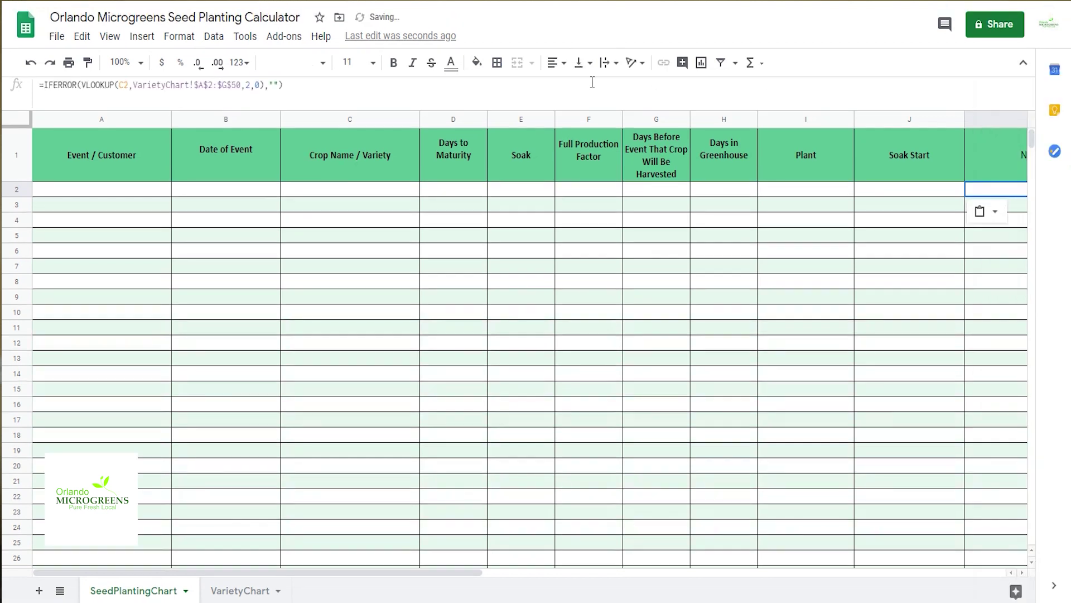
pyautogui.click(249, 84)
pyautogui.press('BackSpace')
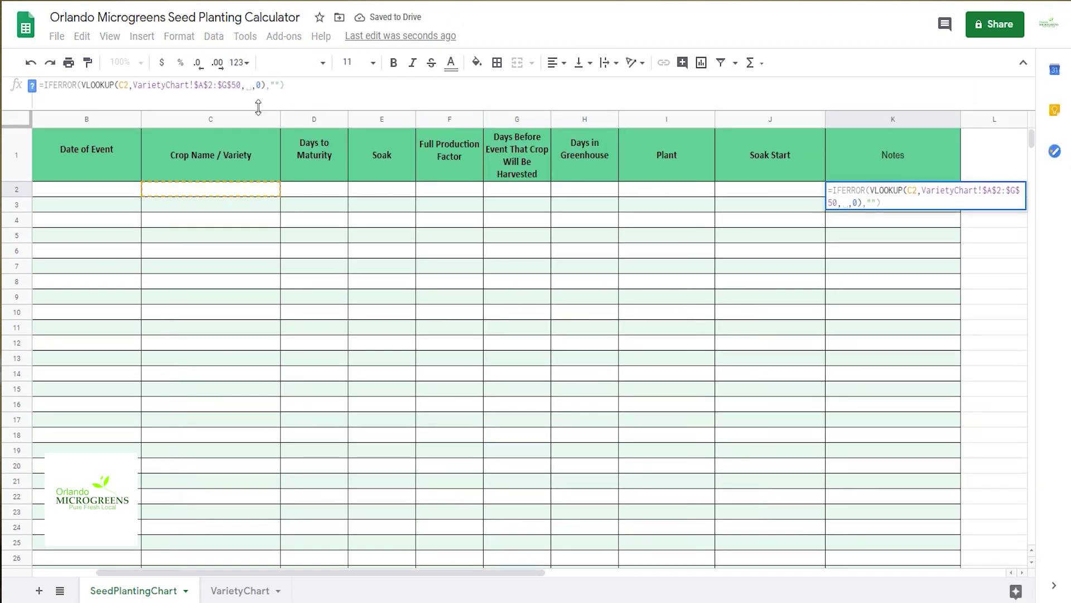
pyautogui.write('7')
pyautogui.press('Tab')
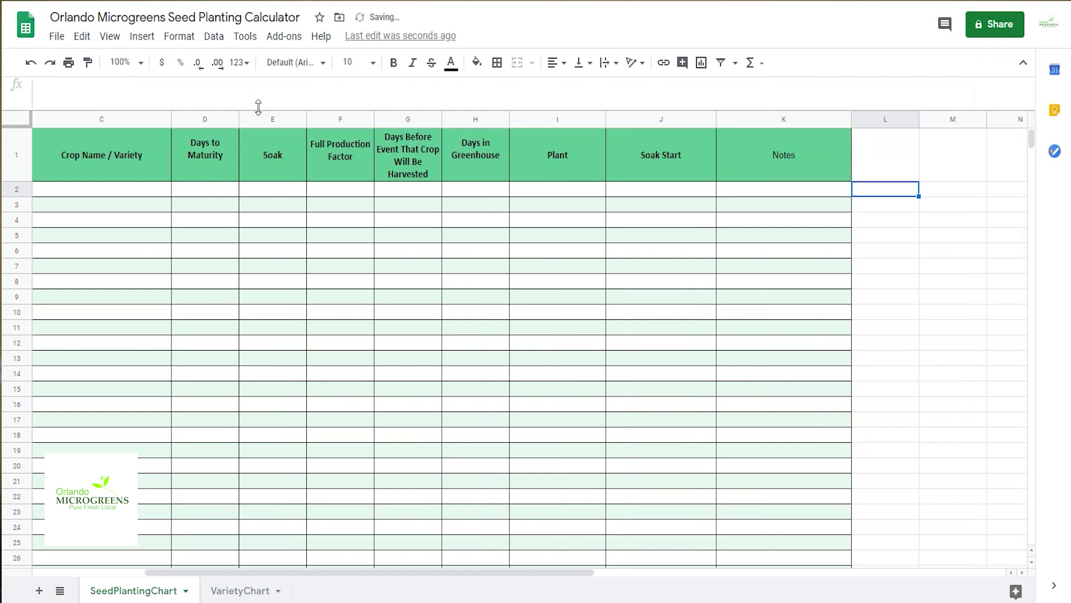
# Step: Fill the E2 and F2 lookup formulas down columns E and F
pyautogui.click(109, 190)
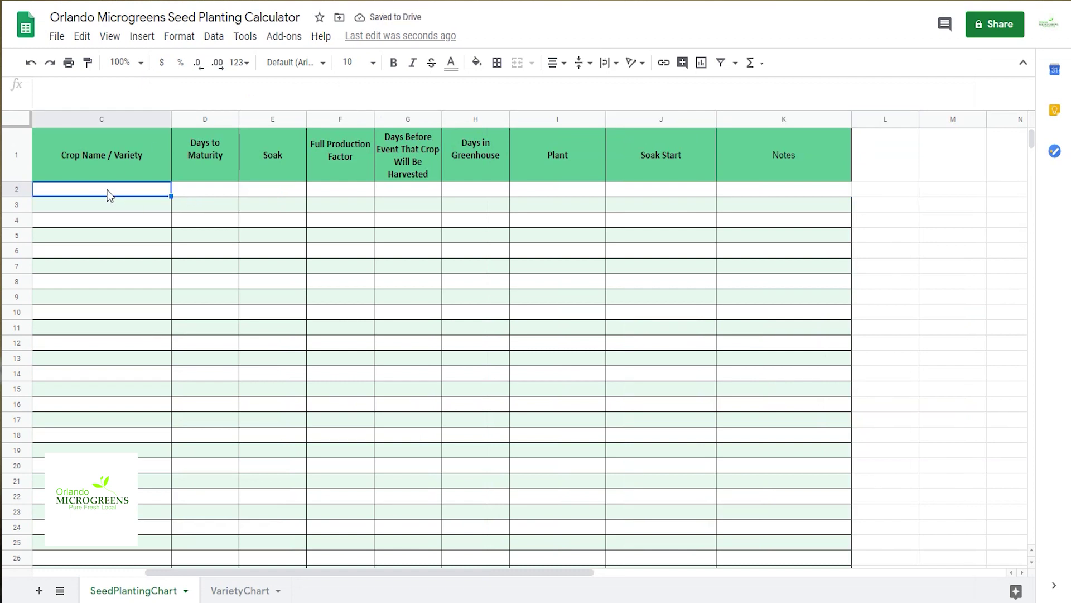
pyautogui.click(209, 193)
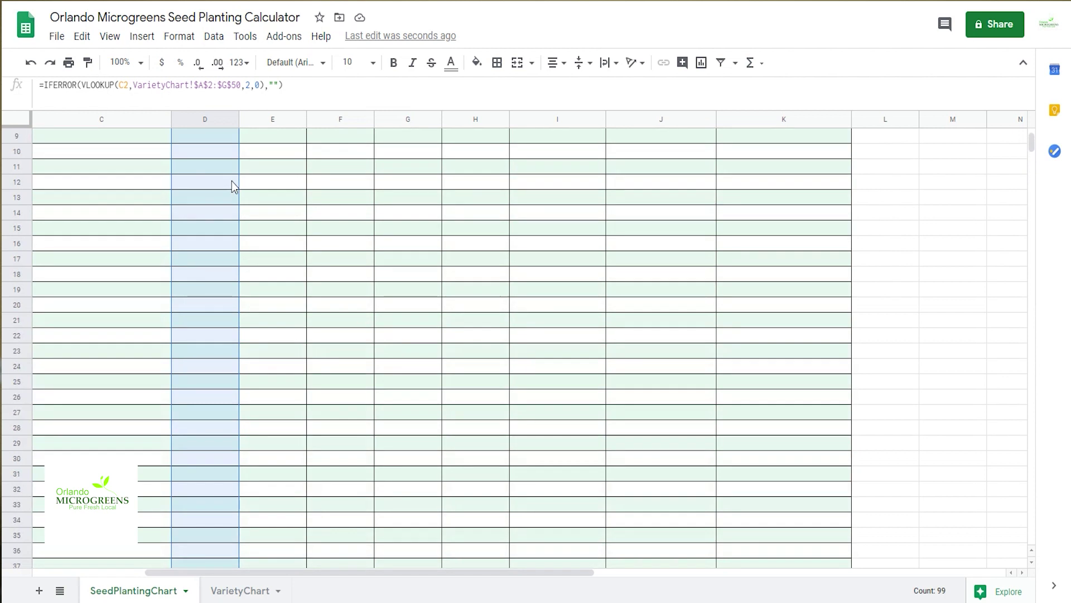
pyautogui.click(274, 190)
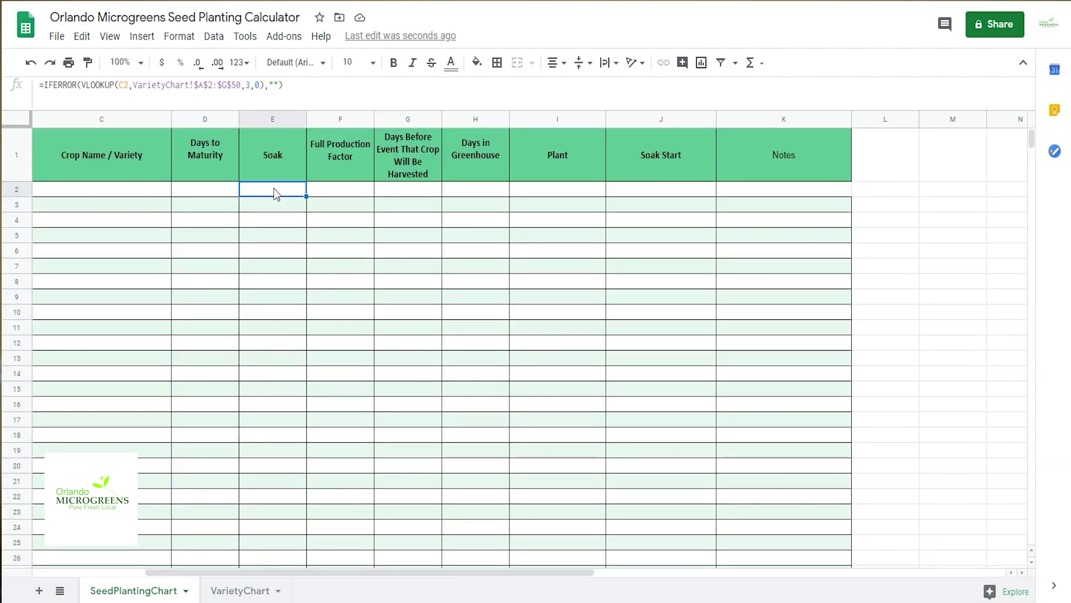
pyautogui.moveTo(304, 196); pyautogui.dragTo(311, 588)
pyautogui.scroll(5, 349, 224)
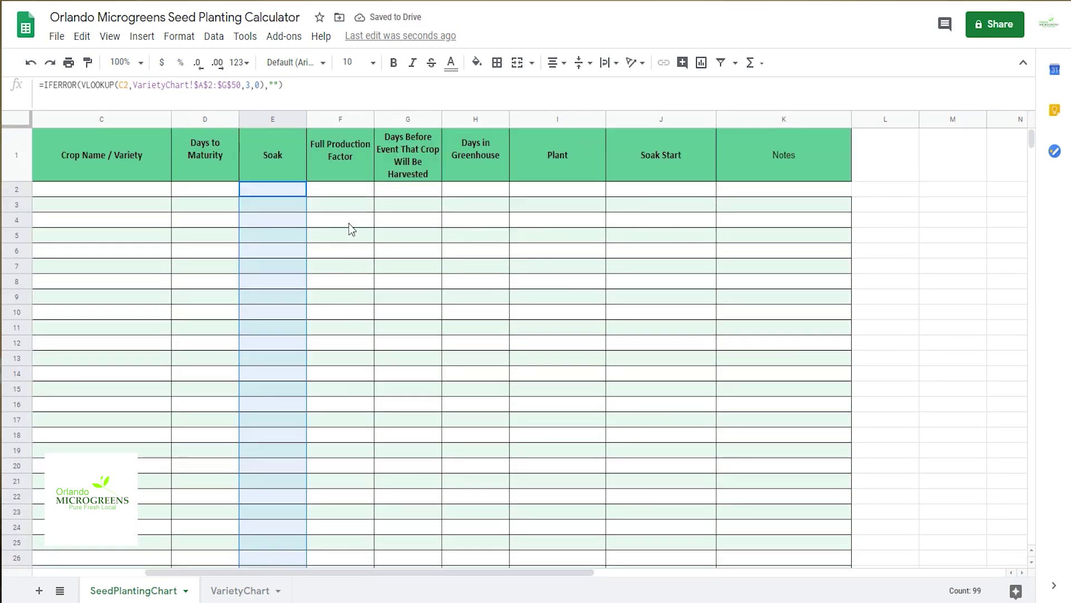
pyautogui.click(339, 189)
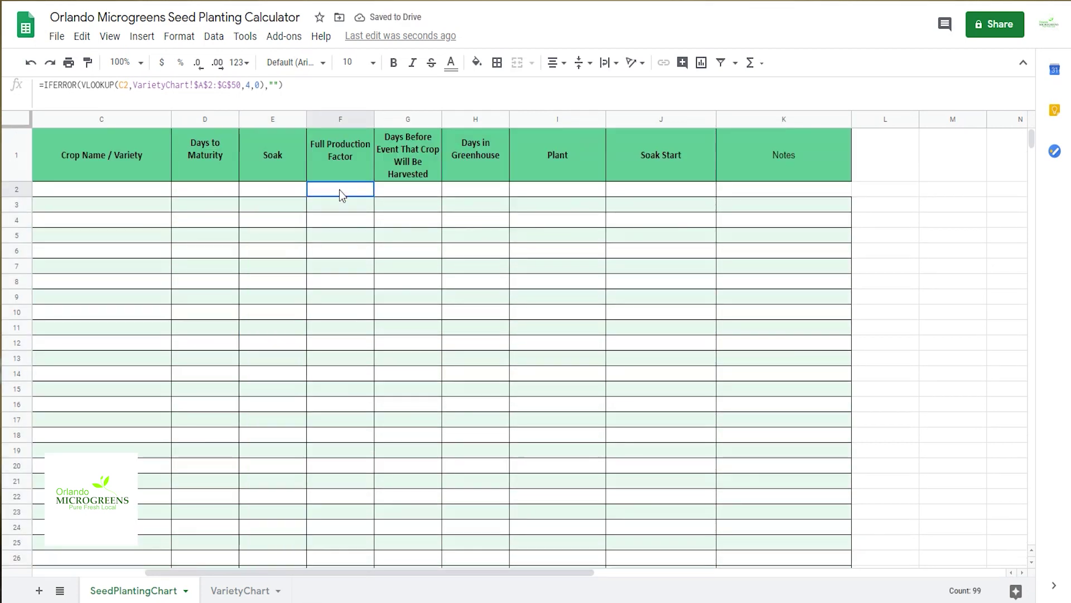
pyautogui.doubleClick(373, 195)
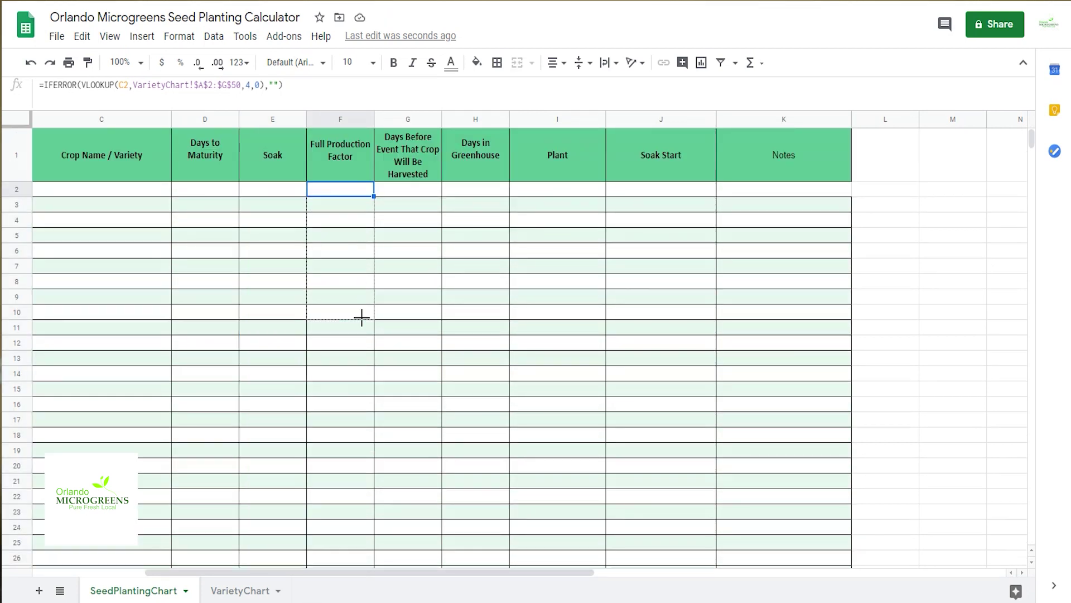
# Step: Fill the G2 and H2 formulas down, then undo the H fill and add borders to column H
pyautogui.click(408, 190)
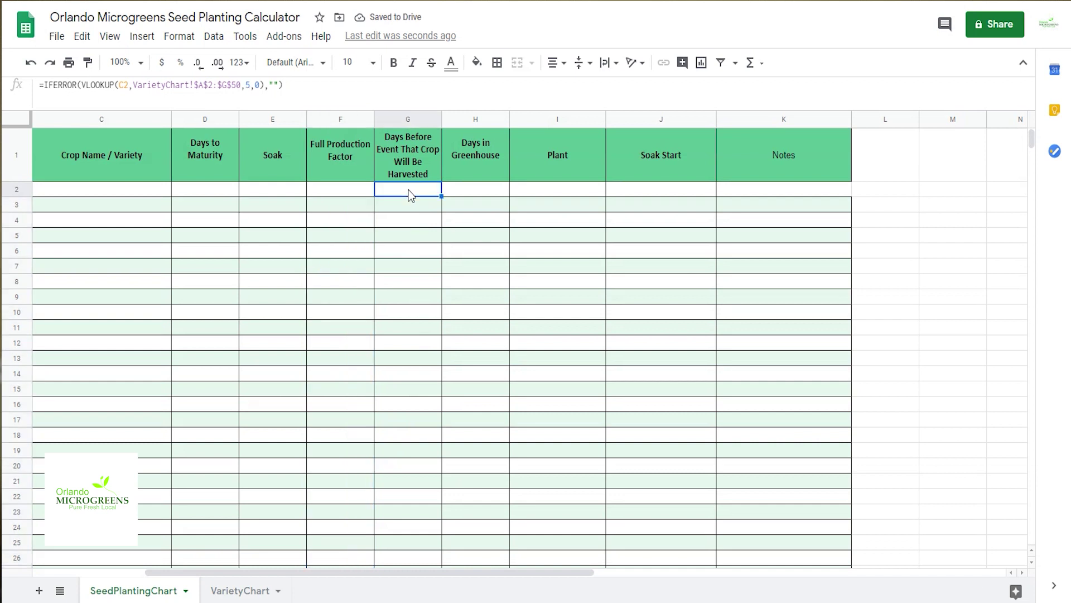
pyautogui.doubleClick(441, 196)
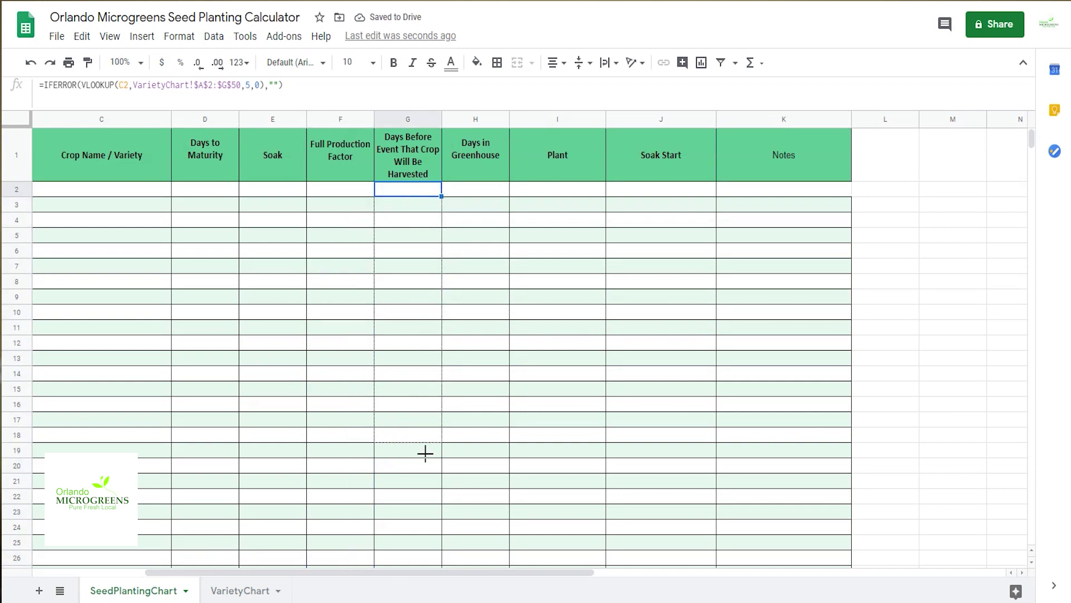
pyautogui.click(479, 193)
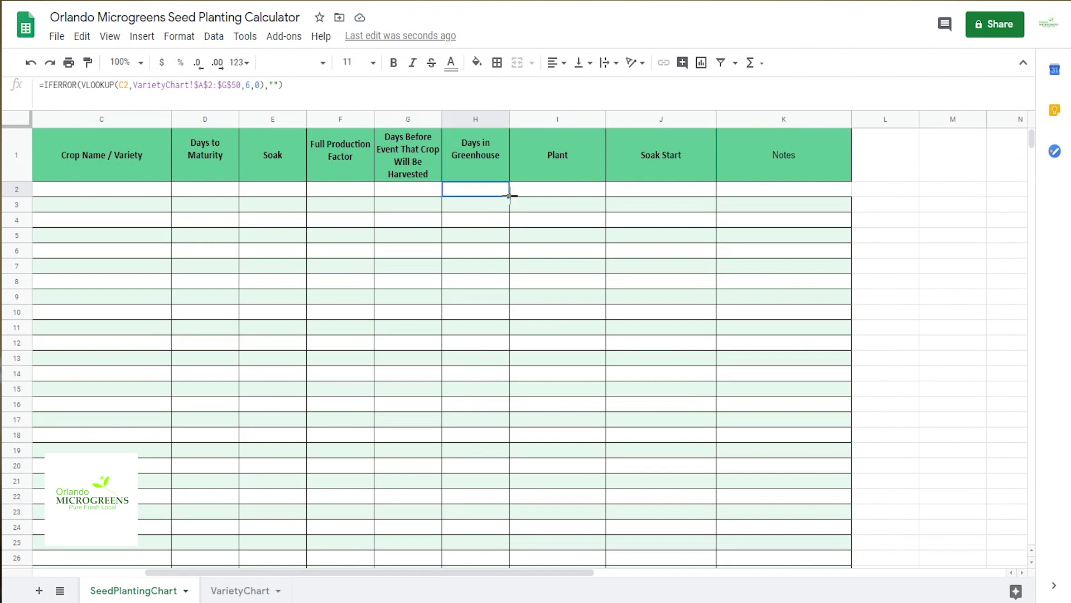
pyautogui.moveTo(510, 196); pyautogui.dragTo(505, 558)
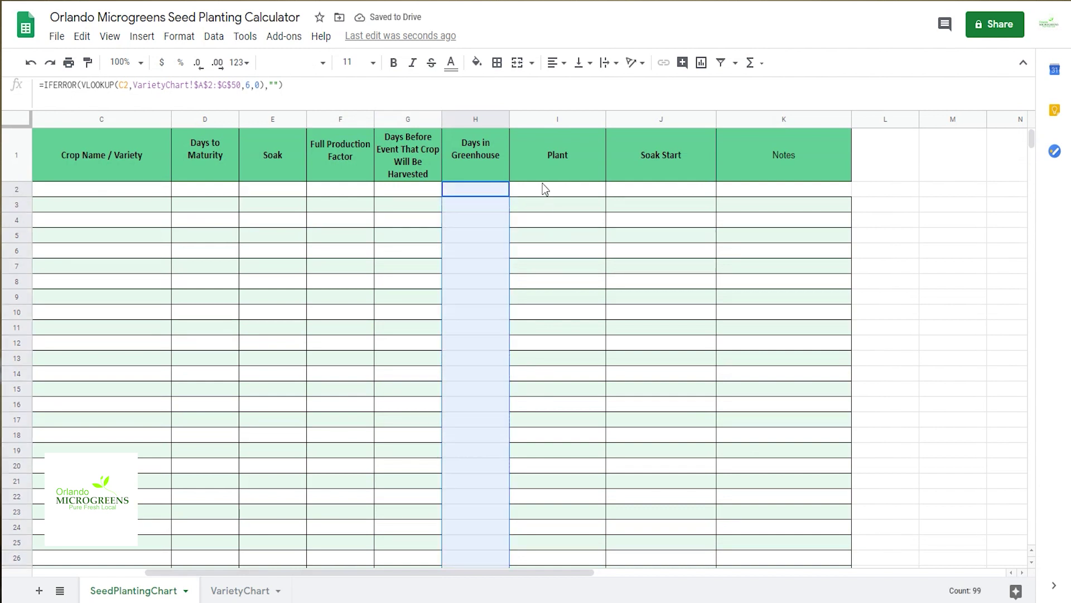
pyautogui.click(545, 192)
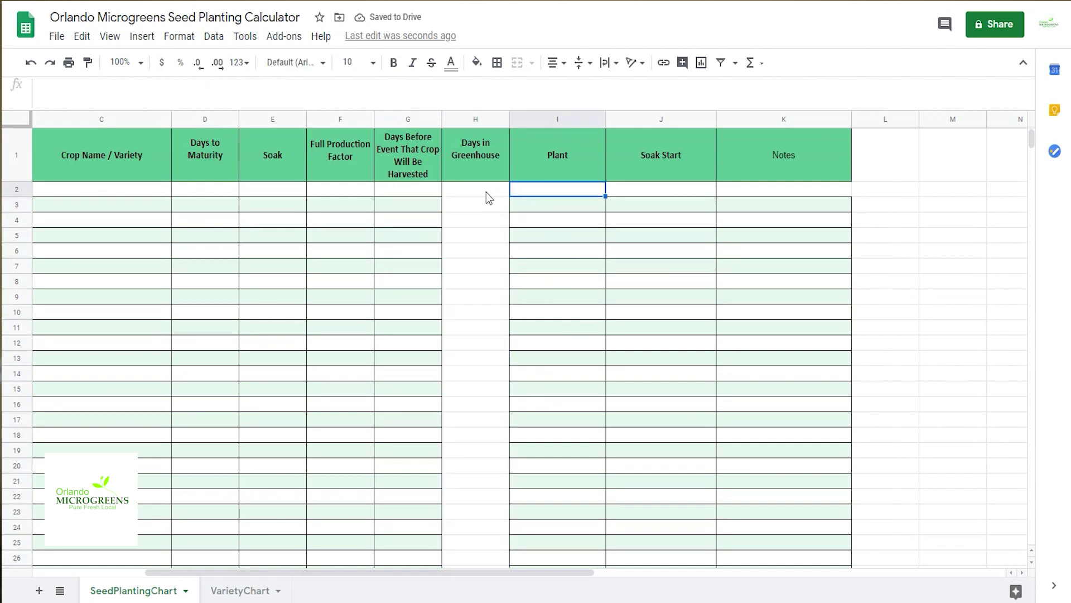
pyautogui.hotkey('ctrl', 'z')
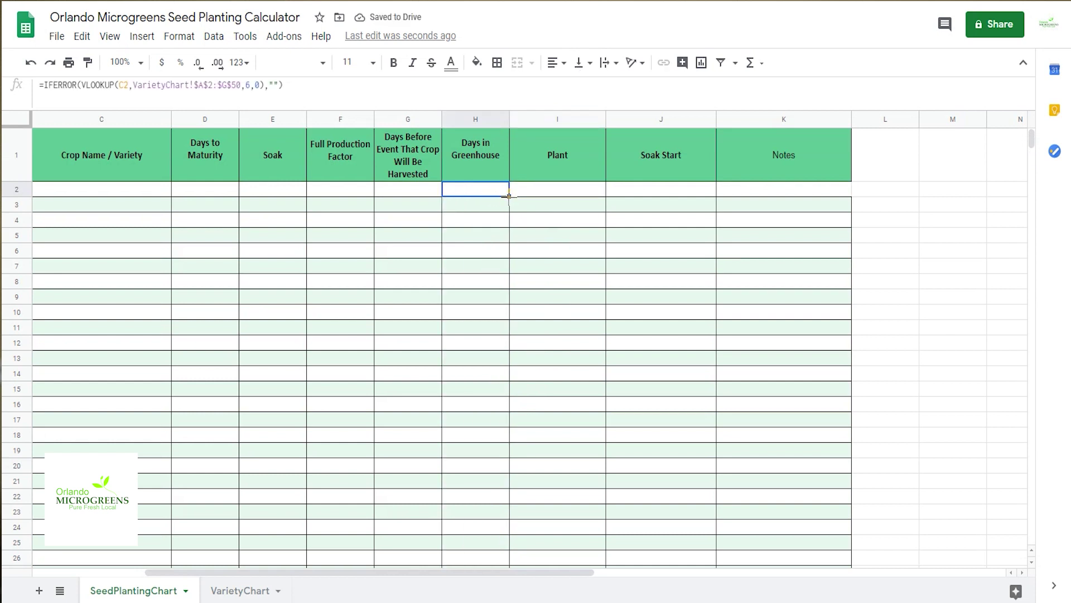
pyautogui.hotkey('ctrl', 'shift', 'Down')
pyautogui.click(496, 62)
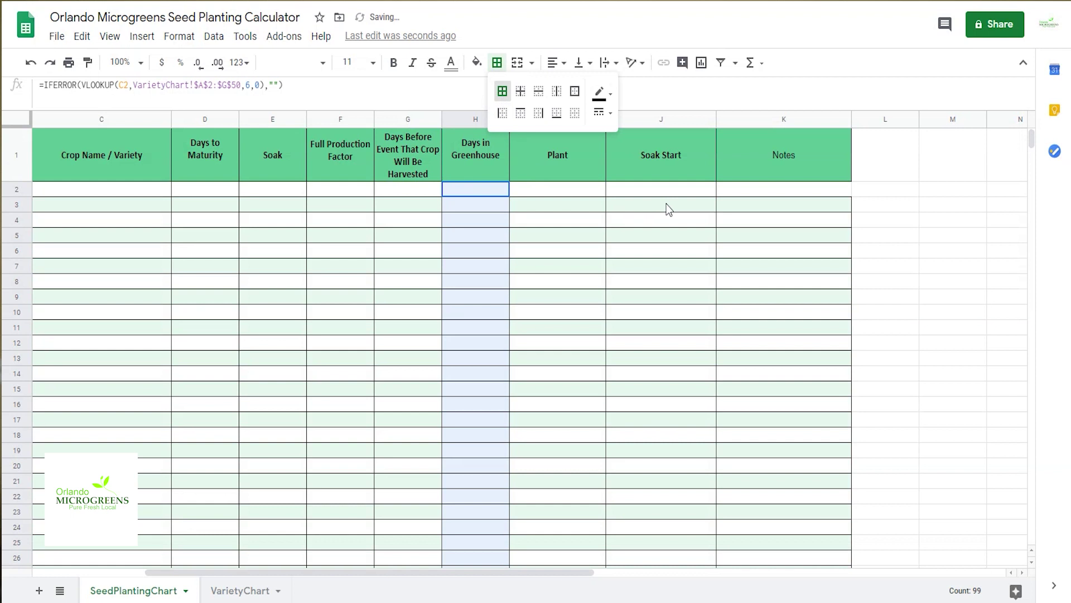
pyautogui.click(761, 190)
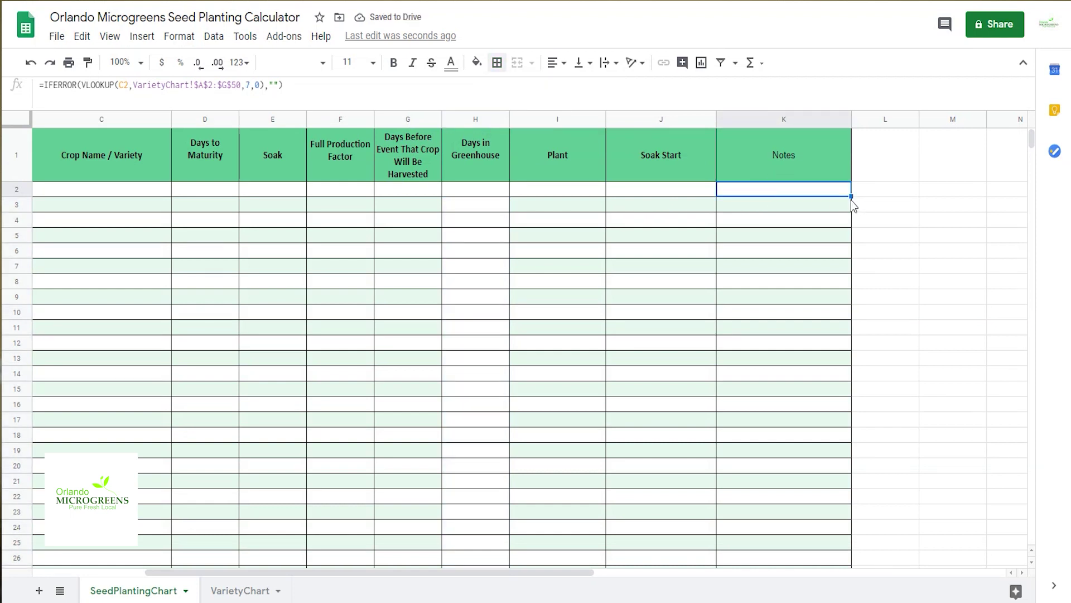
pyautogui.click(541, 592)
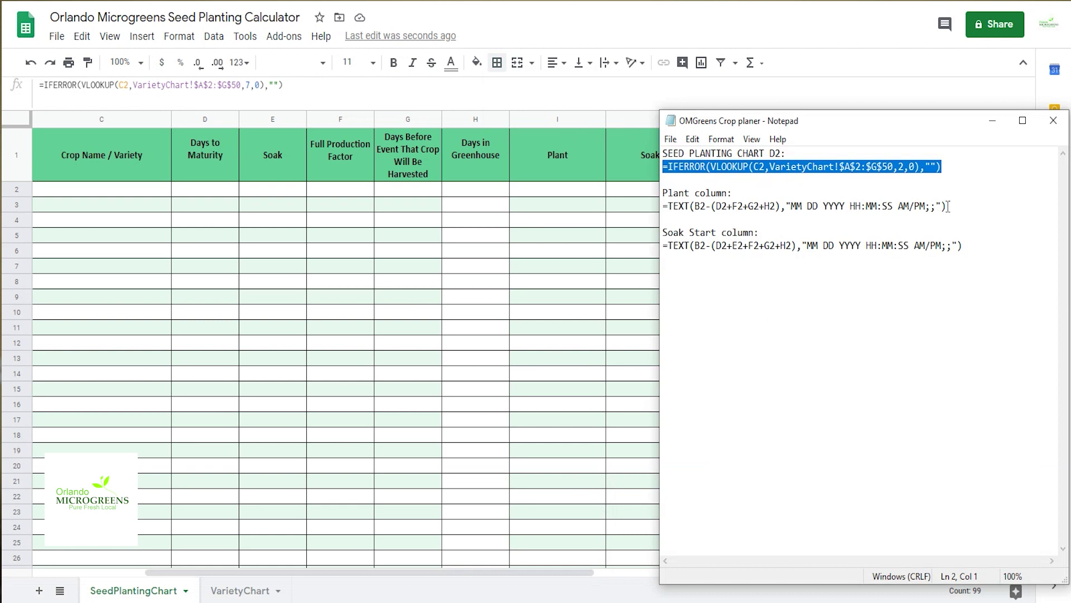
# Step: Copy the Plant TEXT date formula from Notepad into cell I2
pyautogui.moveTo(948, 206); pyautogui.dragTo(664, 207)
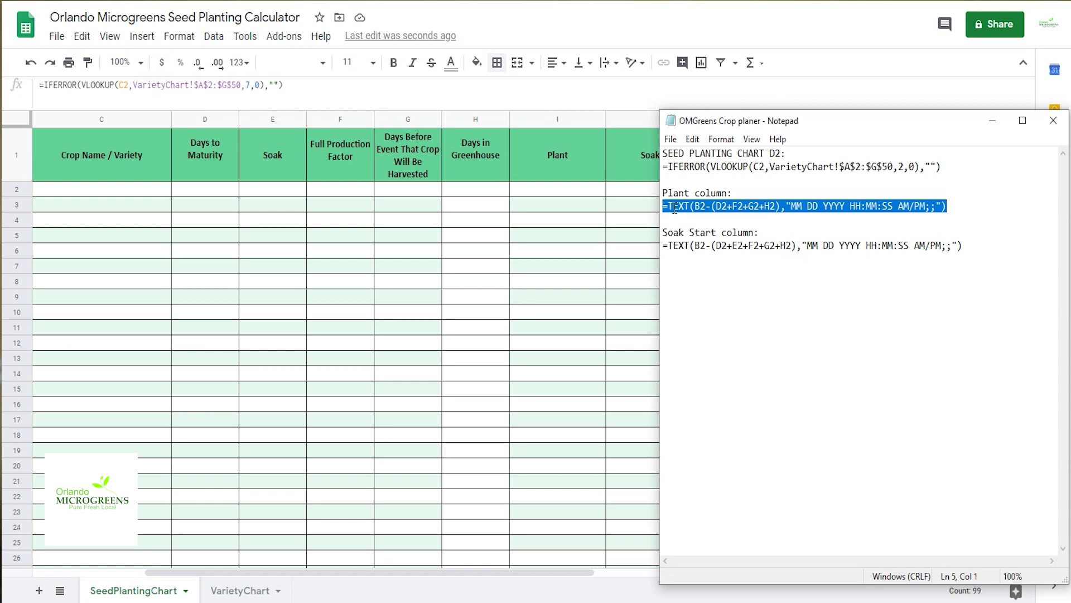
pyautogui.rightClick(675, 207)
pyautogui.click(702, 254)
pyautogui.click(992, 121)
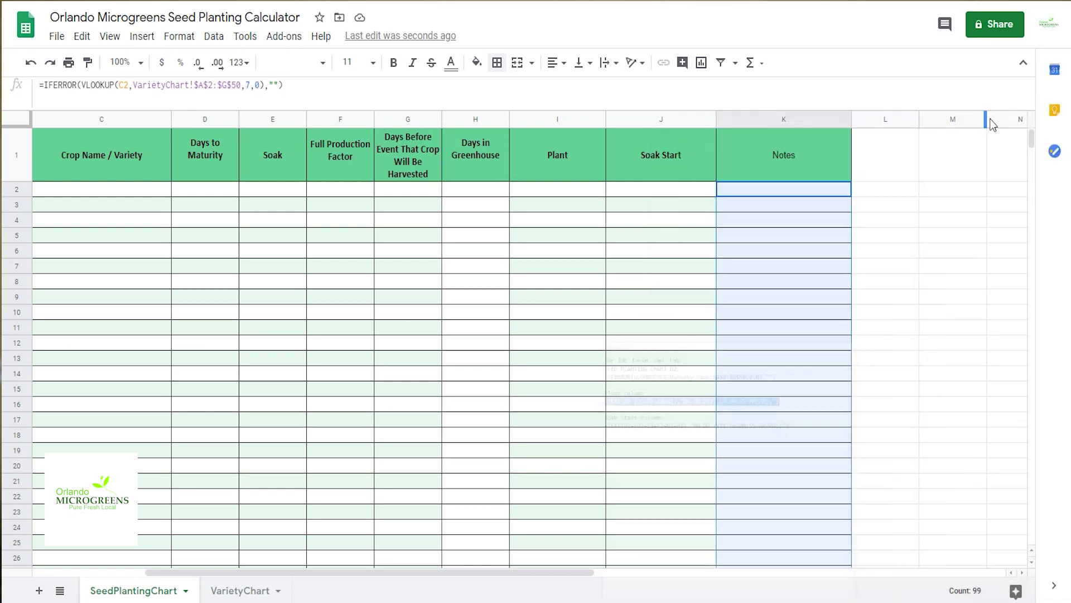
pyautogui.click(560, 188)
pyautogui.rightClick(560, 188)
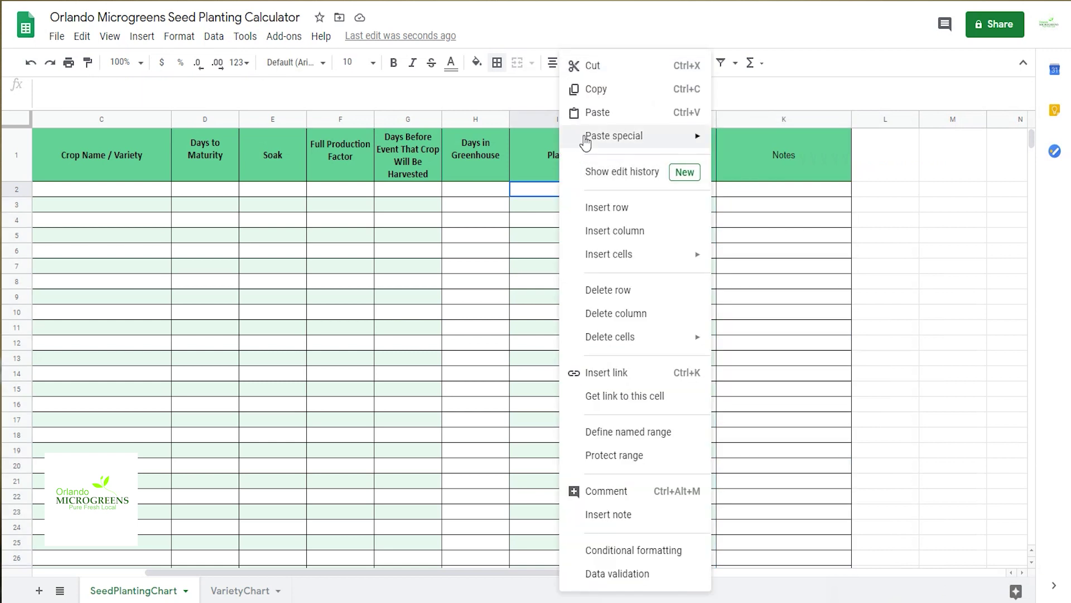
pyautogui.click(590, 112)
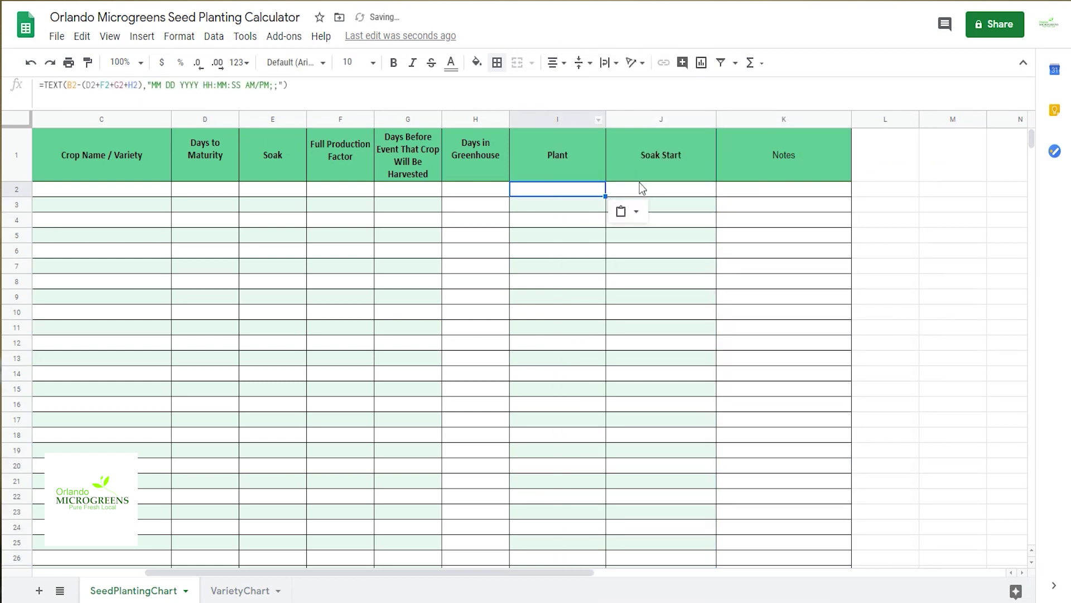
# Step: Copy the Soak Start TEXT date formula into J2, then go to the VarietyChart sheet
pyautogui.click(543, 592)
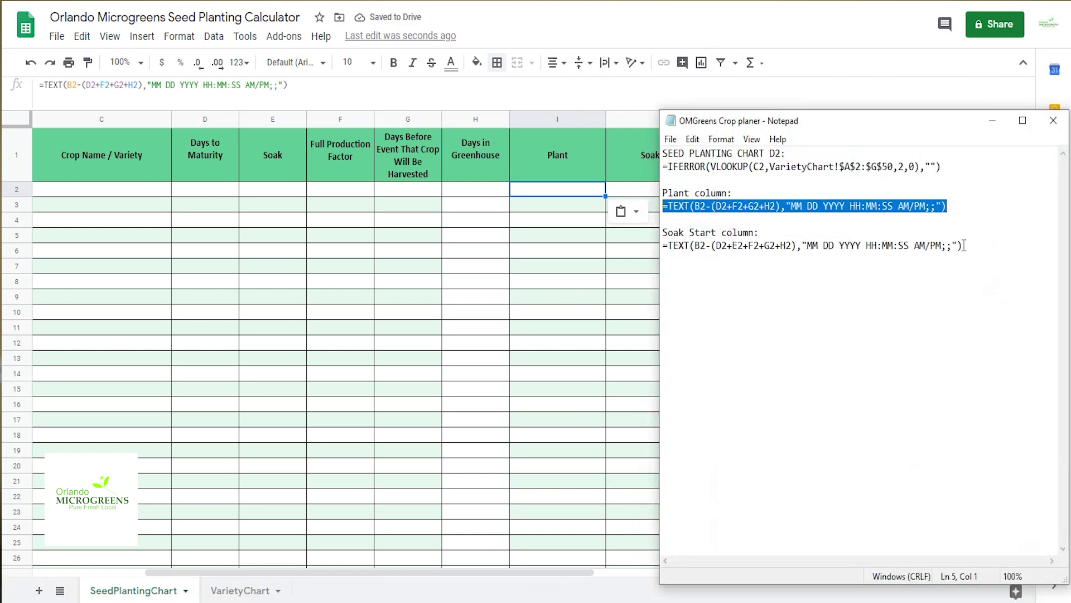
pyautogui.moveTo(965, 246); pyautogui.dragTo(660, 252)
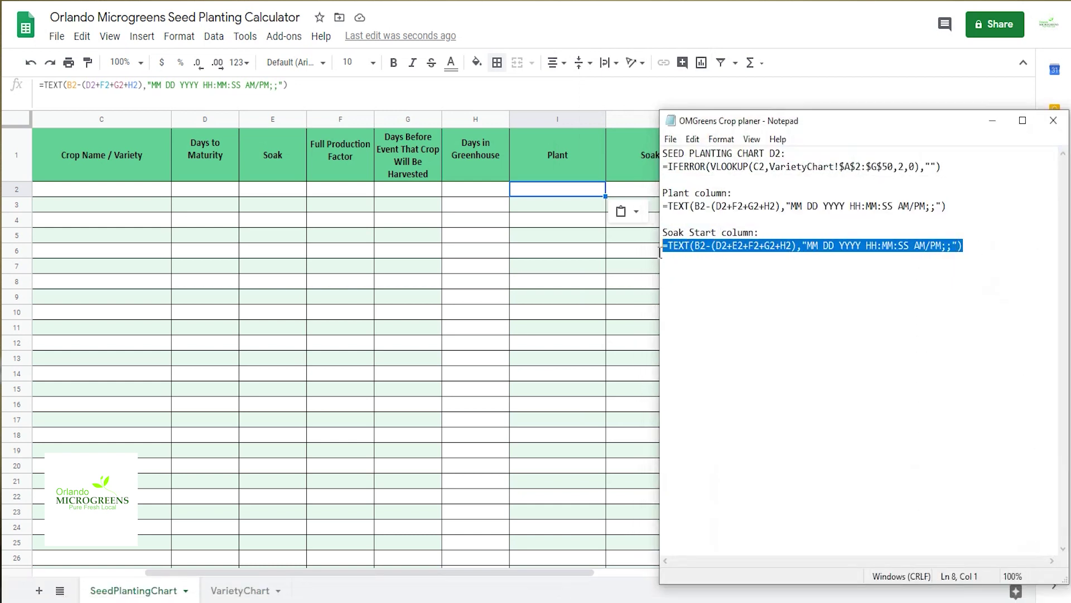
pyautogui.rightClick(672, 248)
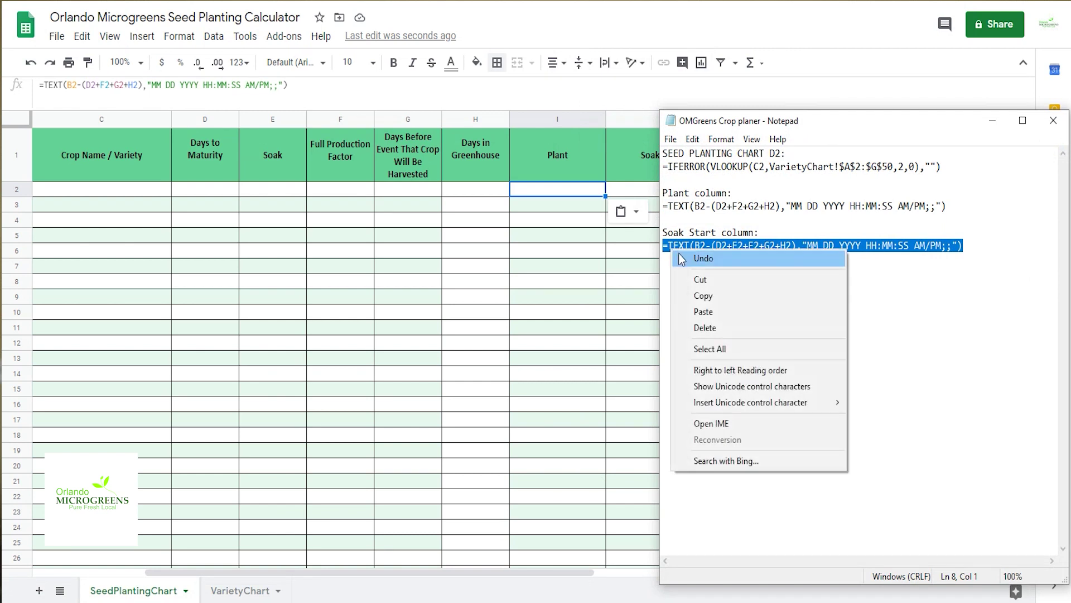
pyautogui.click(695, 297)
pyautogui.click(622, 192)
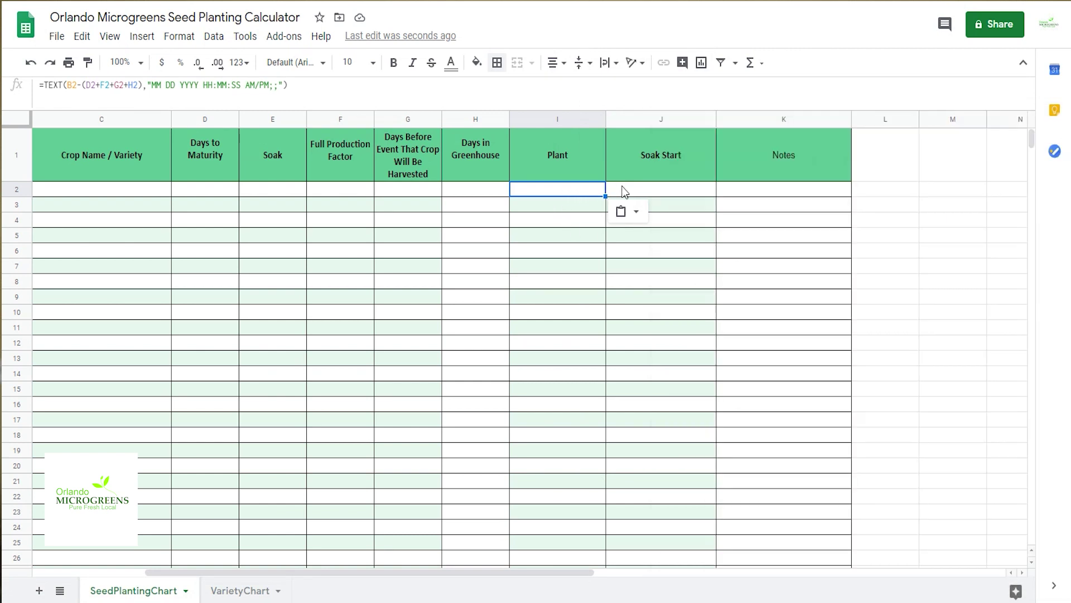
pyautogui.rightClick(626, 192)
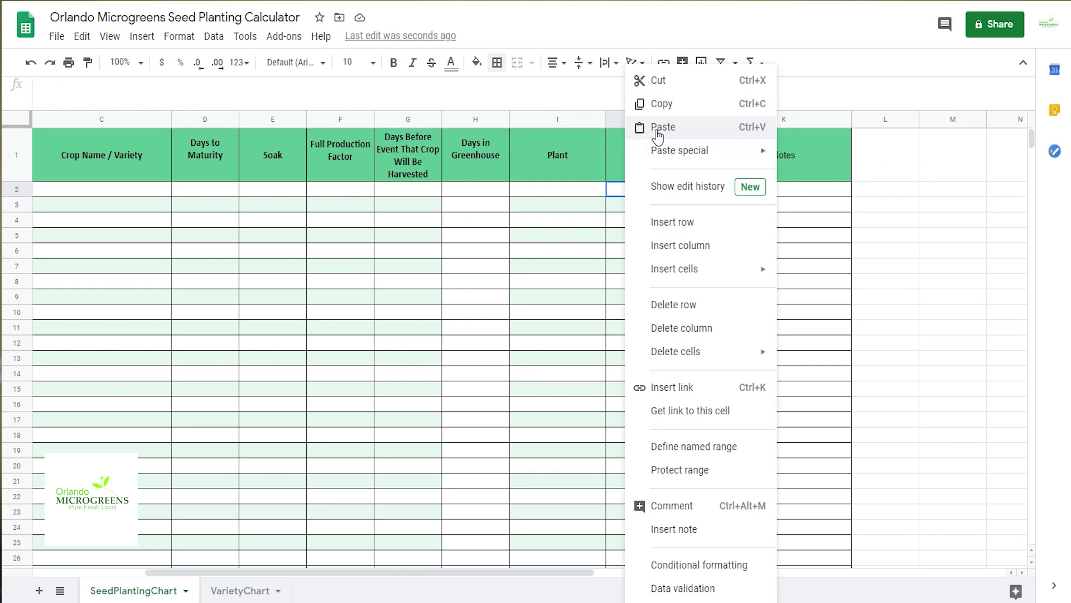
pyautogui.click(636, 127)
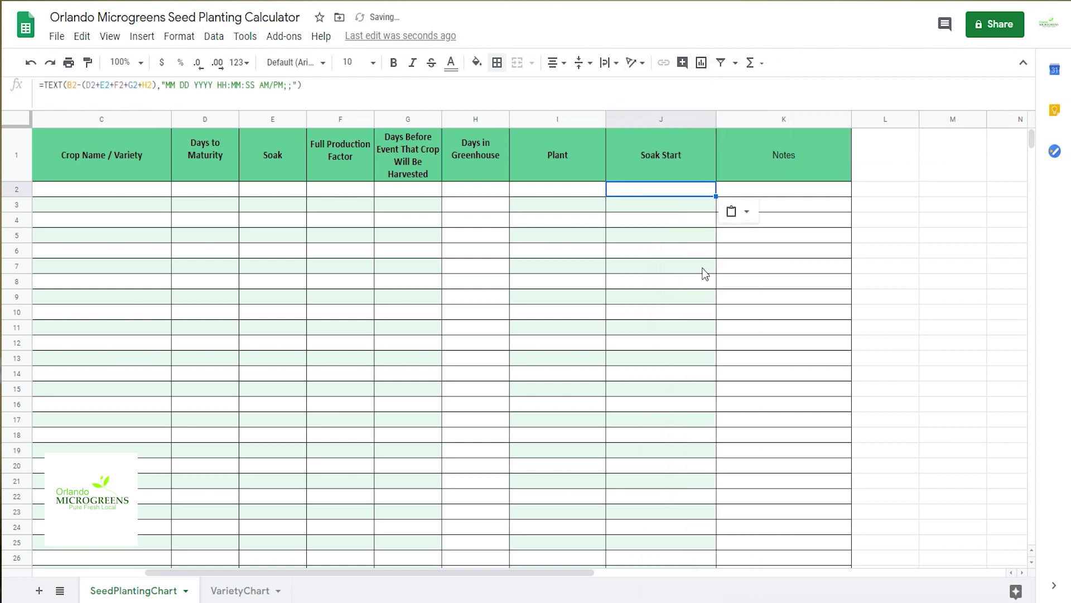
pyautogui.click(240, 591)
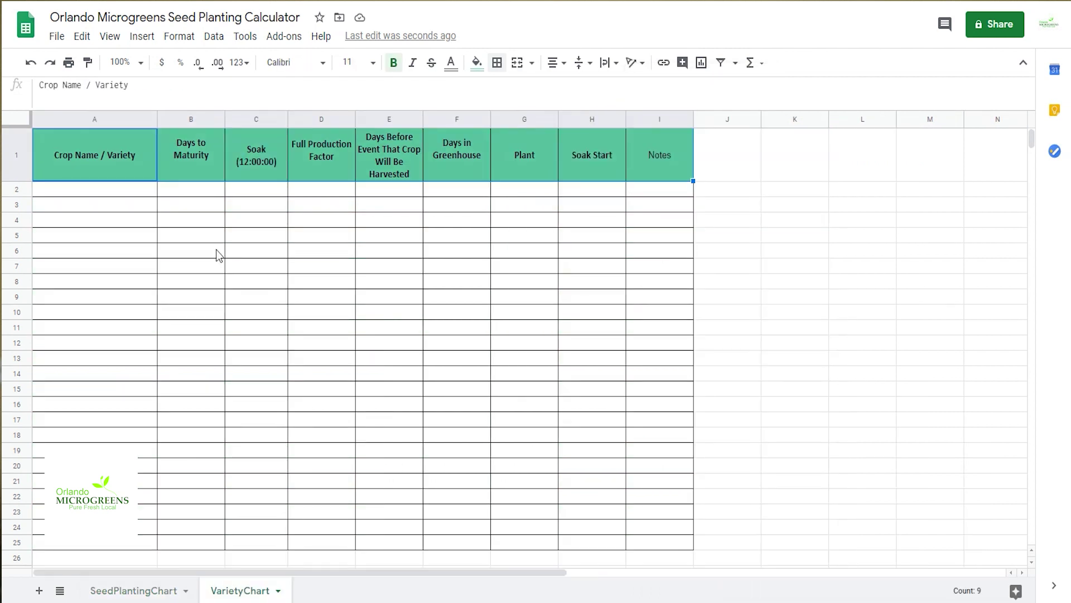
# Step: Delete the Plant and Soak Start columns from VarietyChart
pyautogui.click(118, 193)
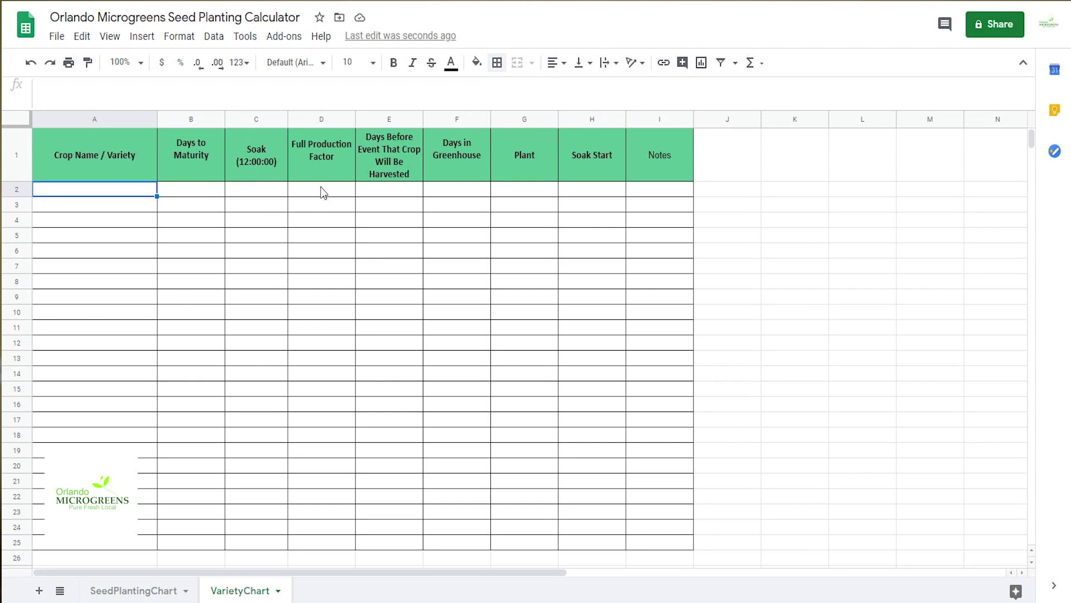
pyautogui.click(524, 119)
pyautogui.click(82, 36)
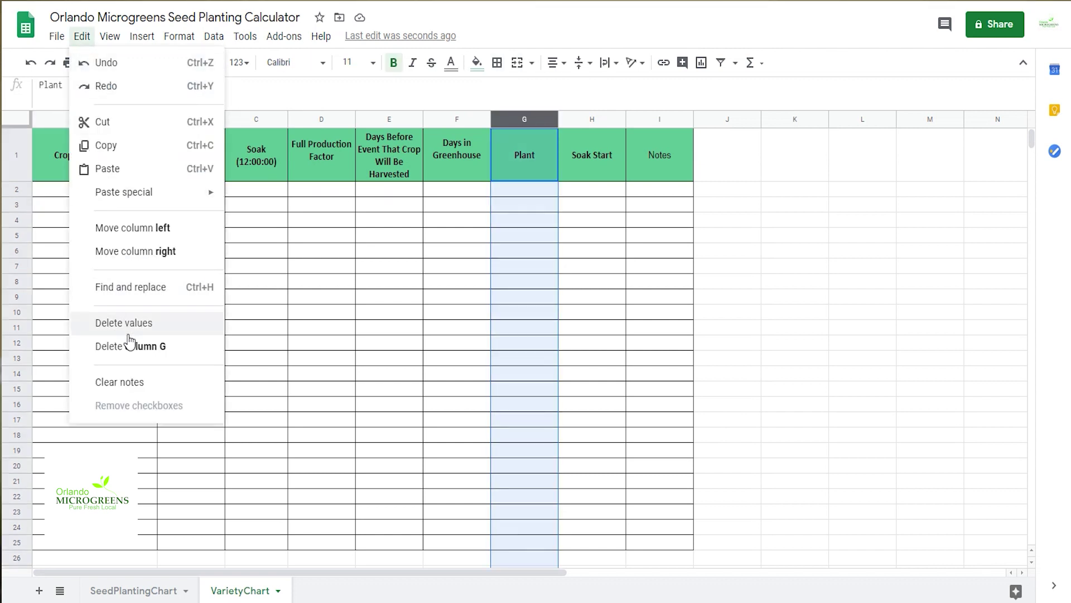
pyautogui.click(135, 353)
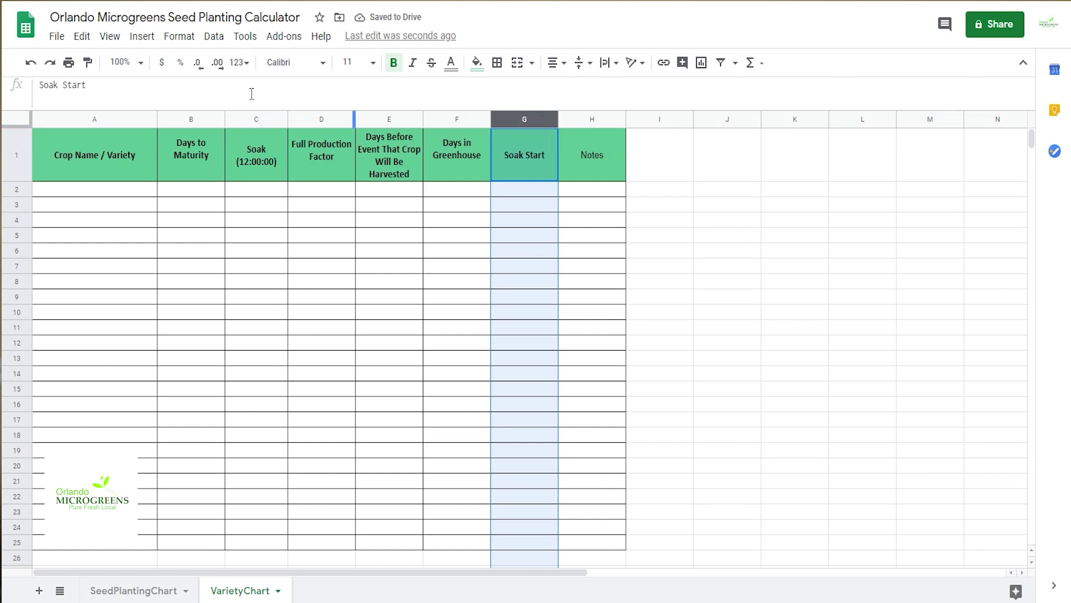
pyautogui.hotkey('ctrl', 'alt', '-')
pyautogui.click(101, 190)
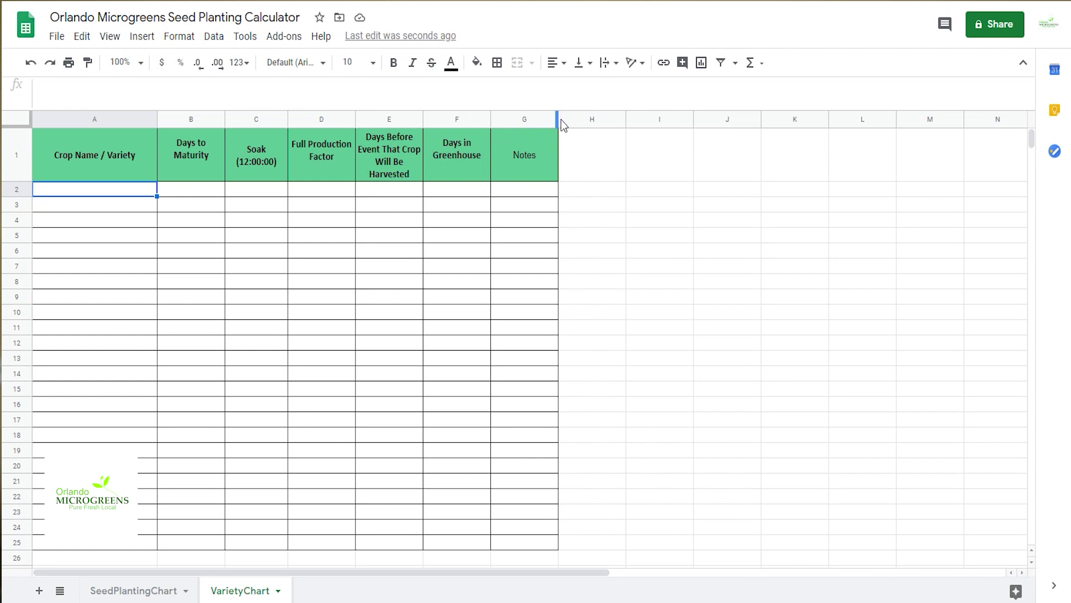
# Step: Widen Notes and paste the 15 varieties, Alfalfa through Wheatgrass, then return to SeedPlantingChart
pyautogui.moveTo(559, 119); pyautogui.dragTo(627, 118)
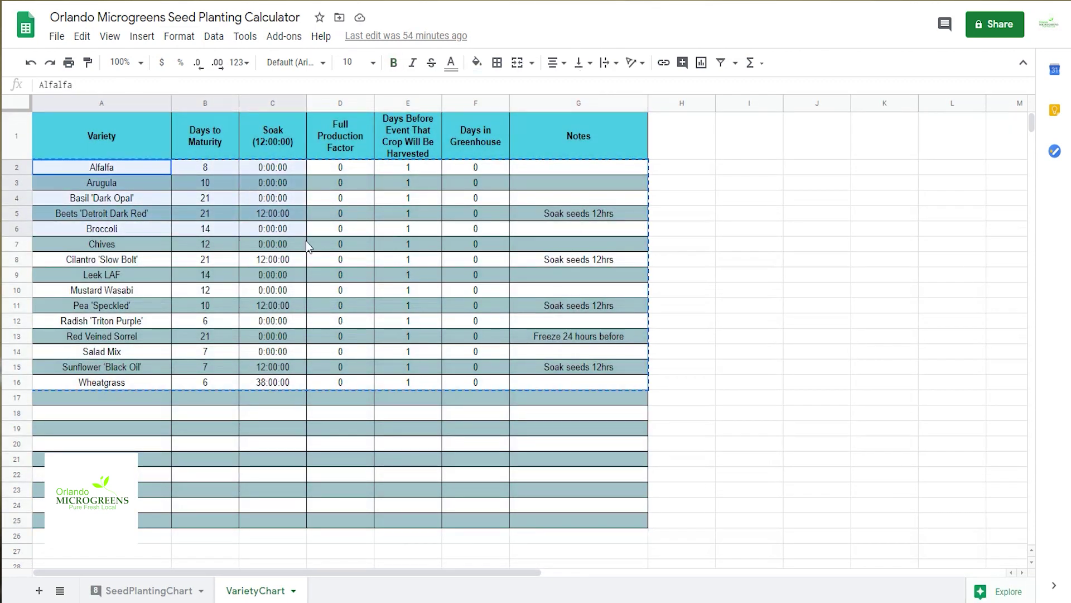
pyautogui.hotkey('ctrl', 'v')
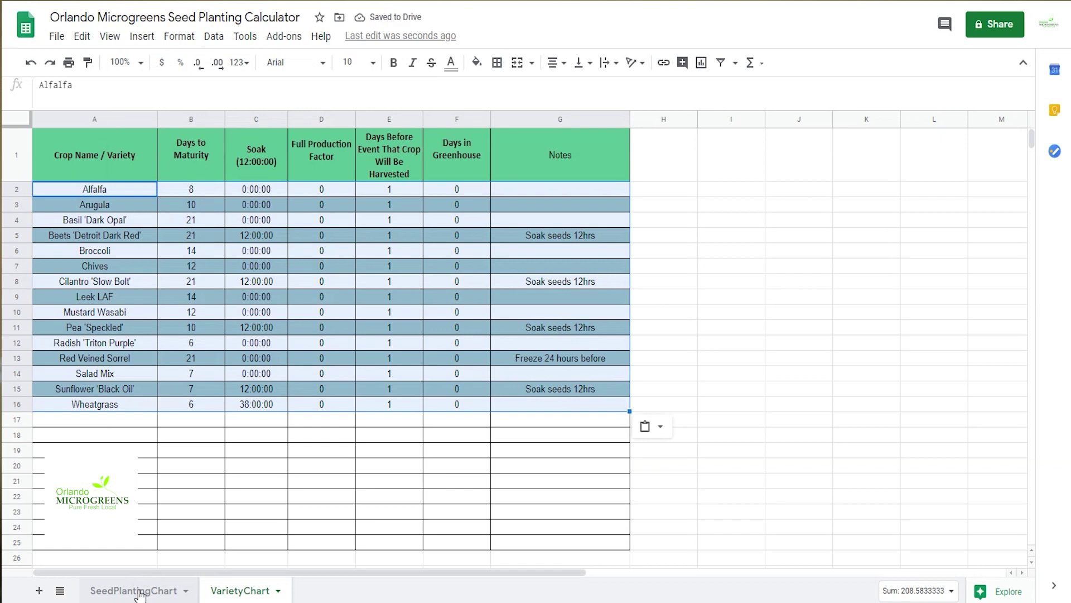
pyautogui.click(139, 592)
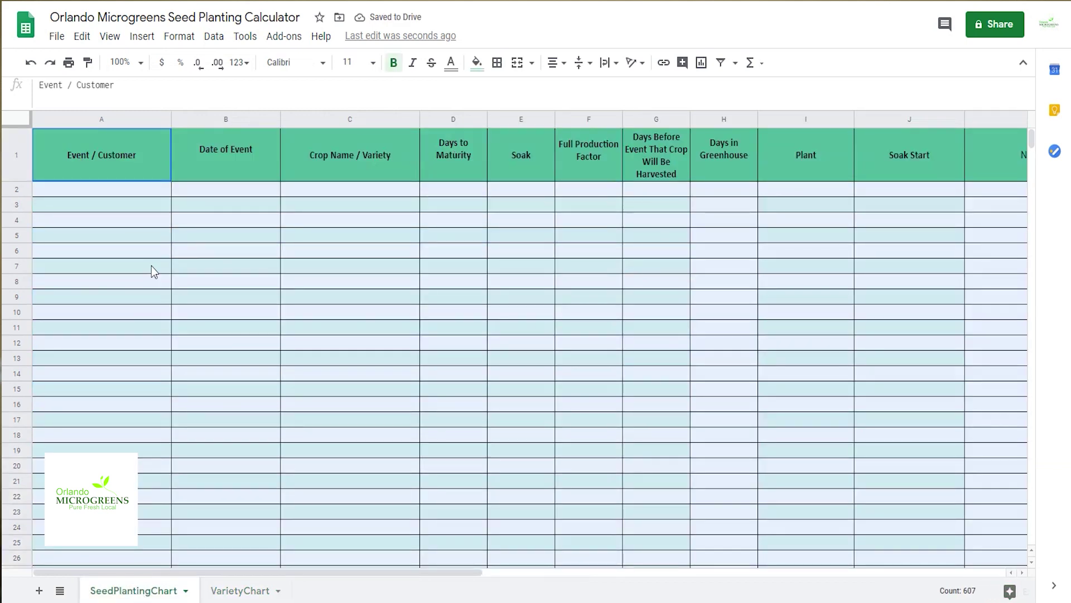
# Step: Enter a customer's order in row 2: event July 4 2020 8am, crop Alfalfa
pyautogui.click(106, 190)
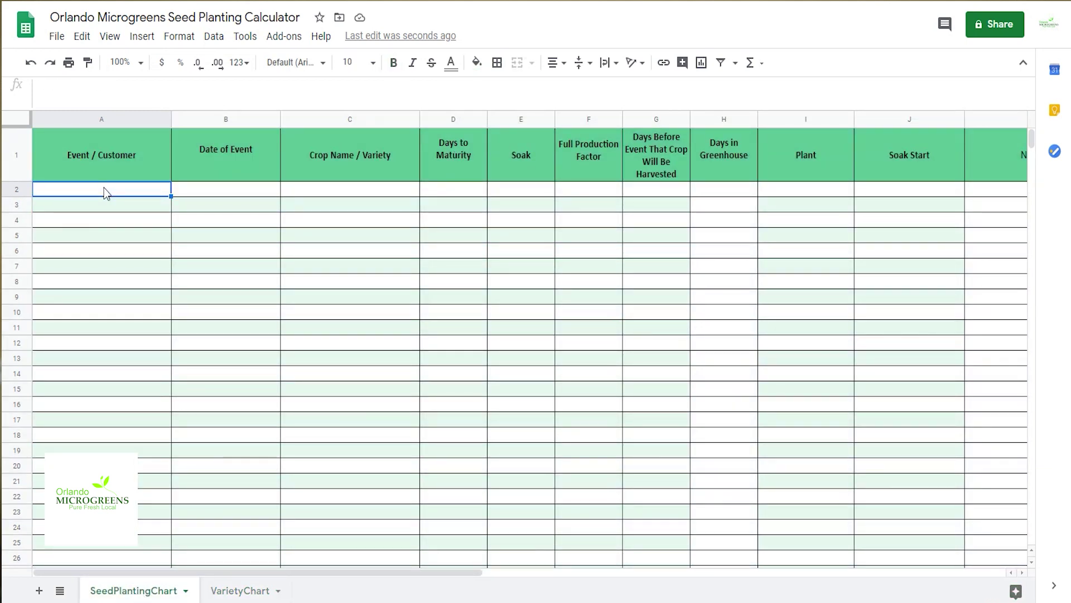
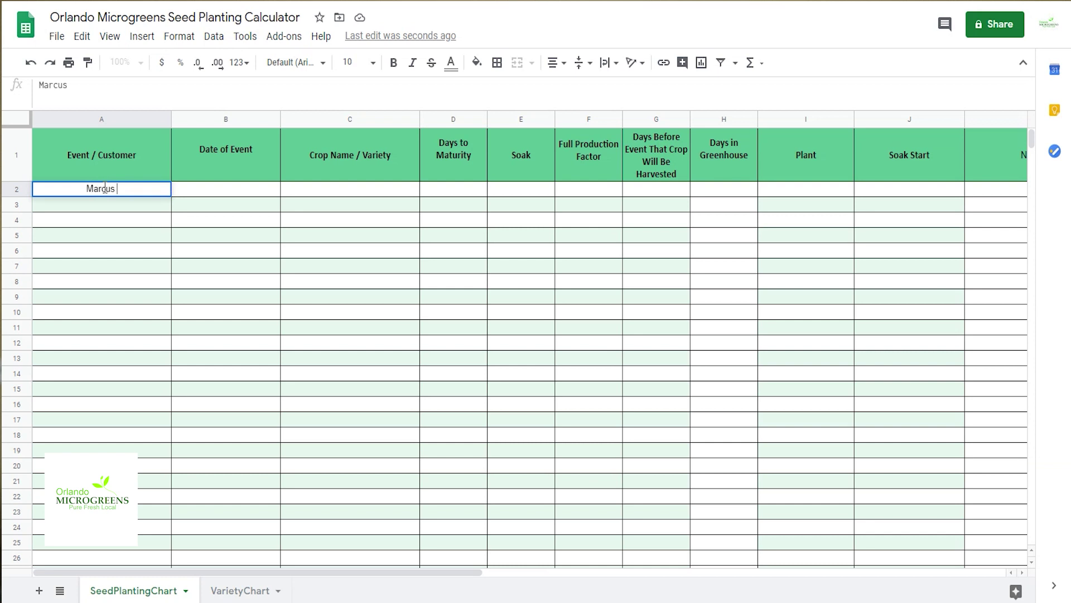
pyautogui.press('Tab')
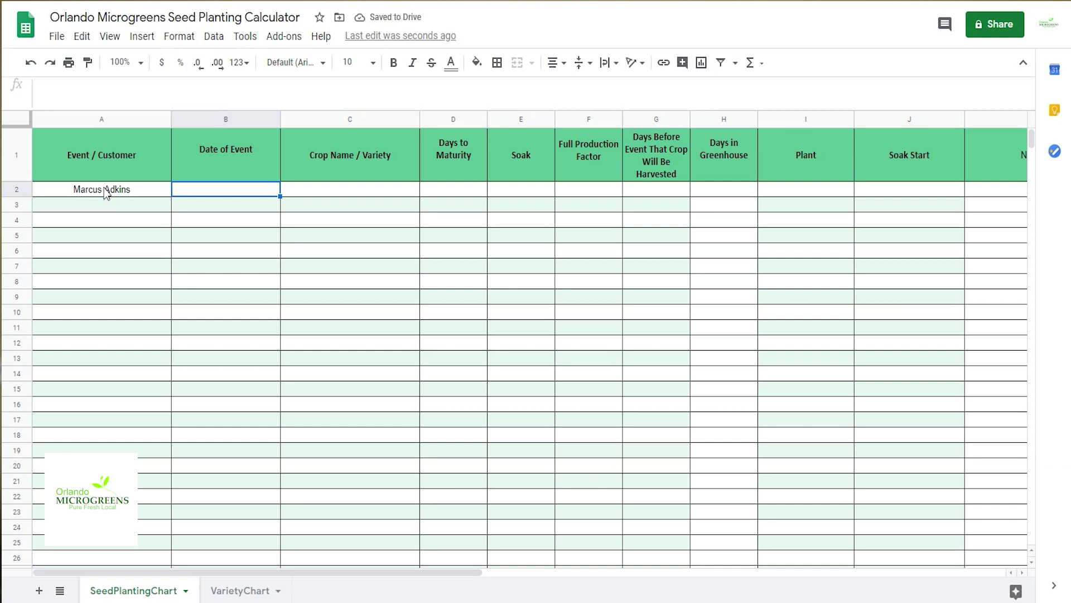
pyautogui.write('July 4')
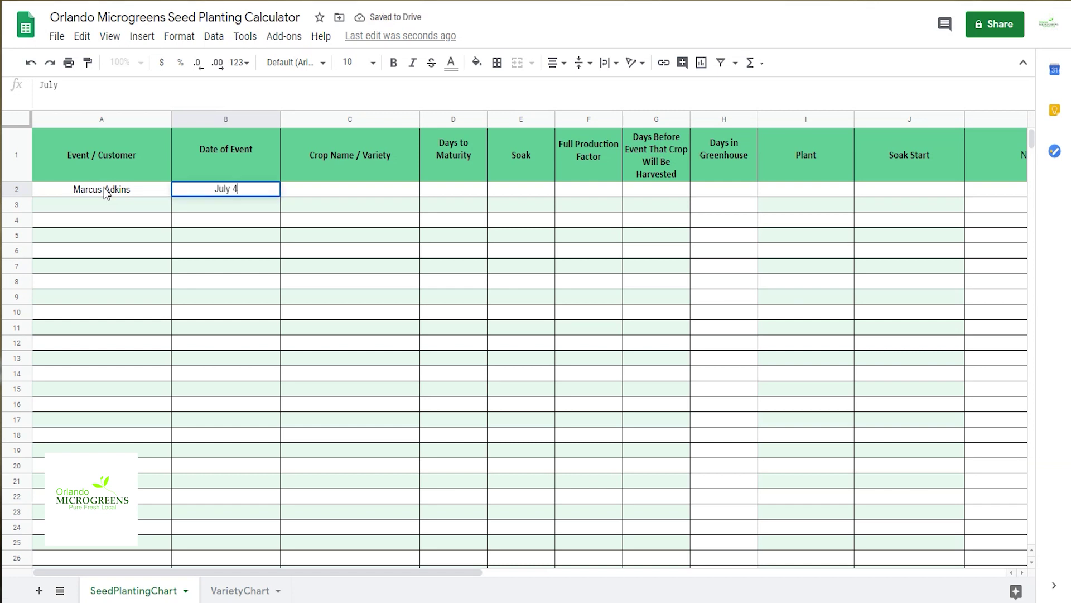
pyautogui.write(' 2020')
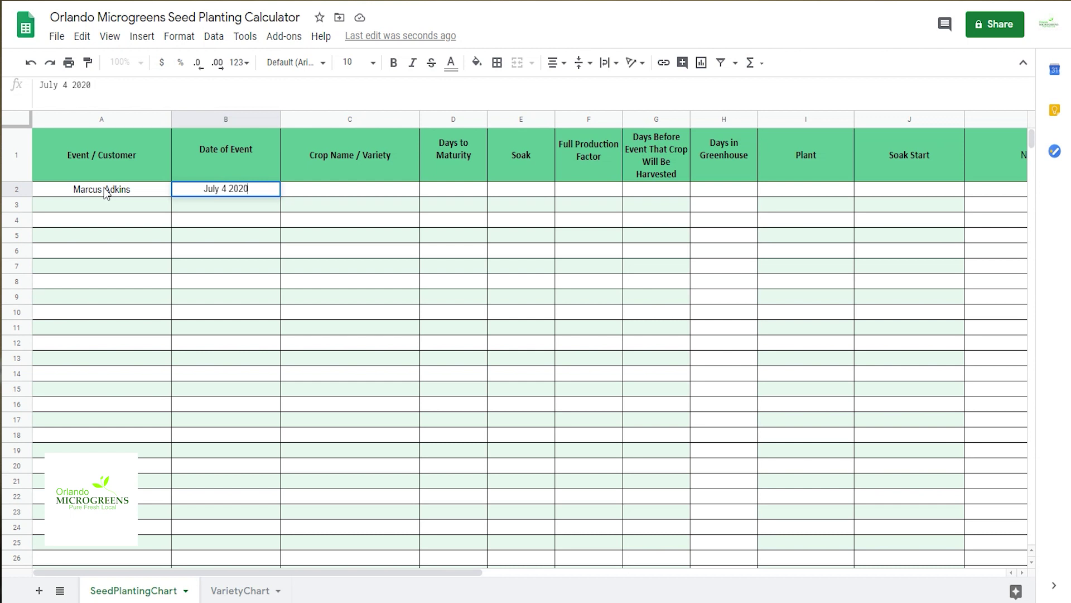
pyautogui.write(' 8am')
pyautogui.press('Return')
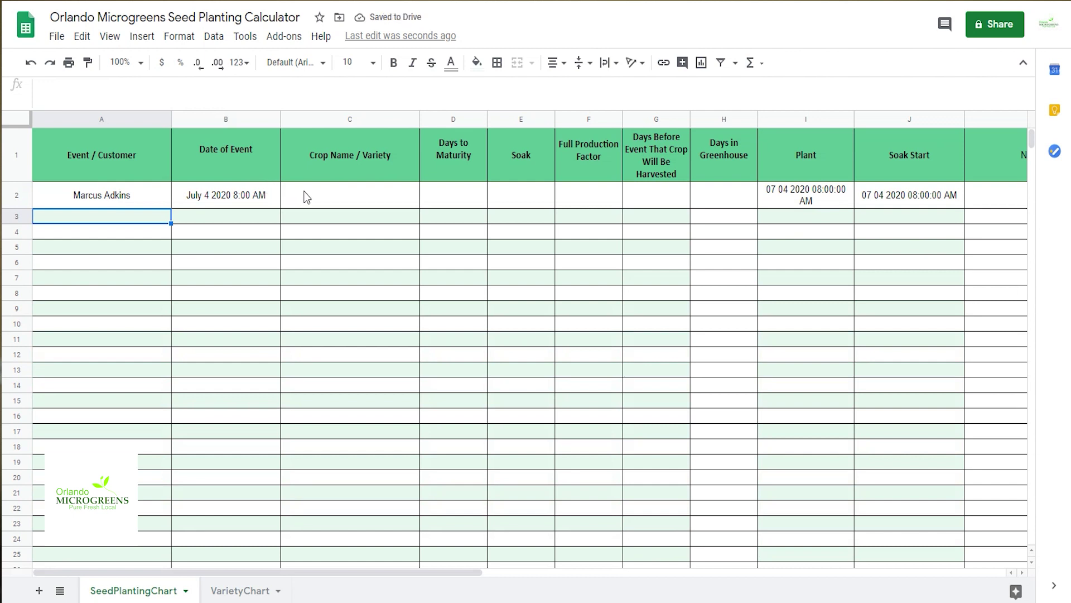
pyautogui.click(329, 193)
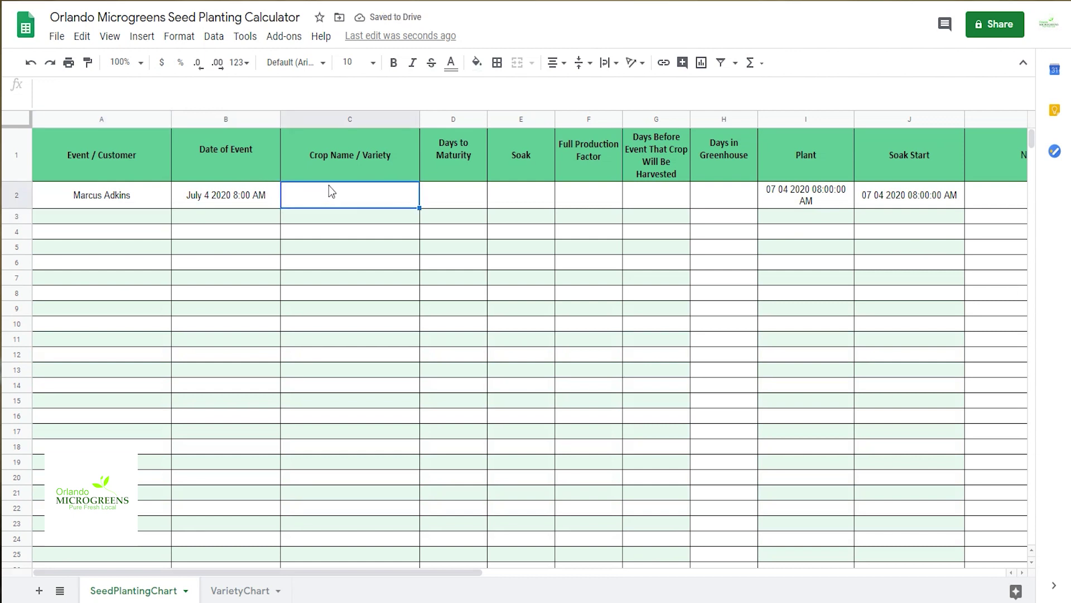
pyautogui.write('Alfa')
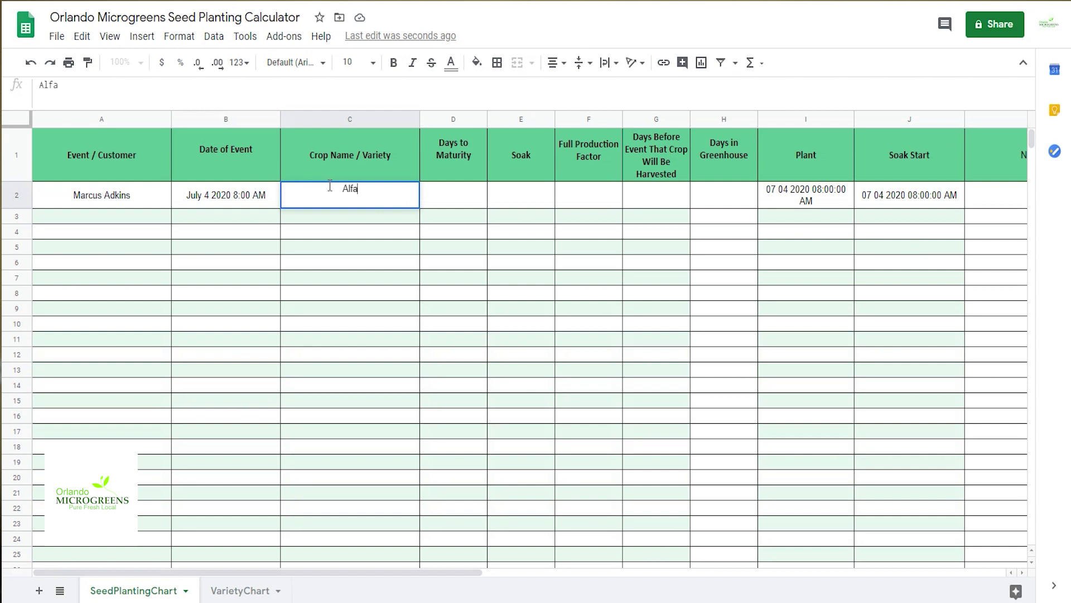
pyautogui.write('lfa')
pyautogui.press('Return')
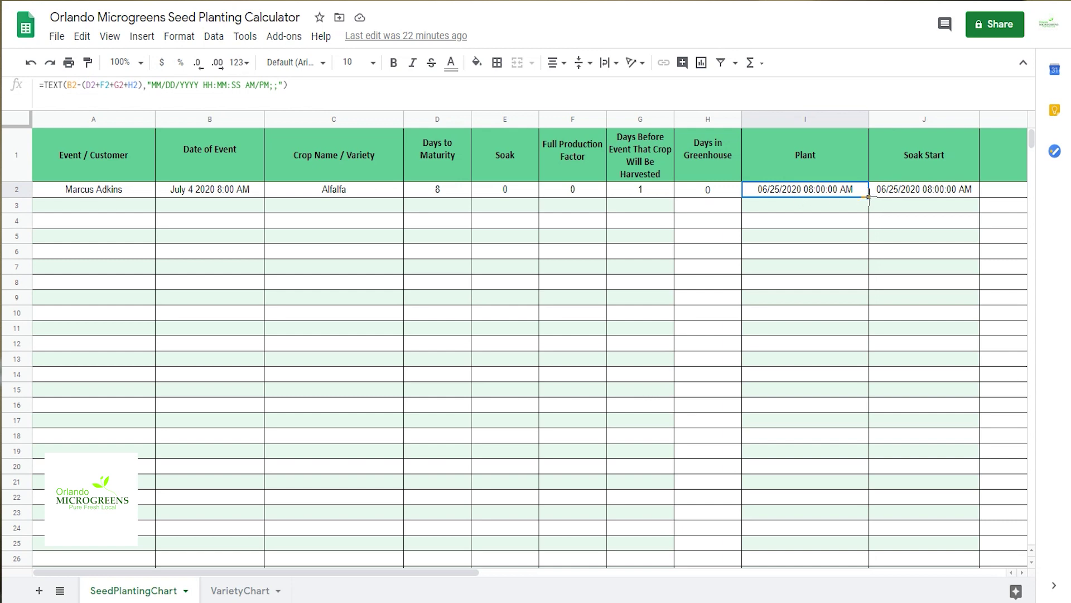
# Step: Fill the Plant and Soak Start formulas down columns I and J
pyautogui.moveTo(869, 196); pyautogui.dragTo(854, 296)
pyautogui.scroll(10, 851, 267)
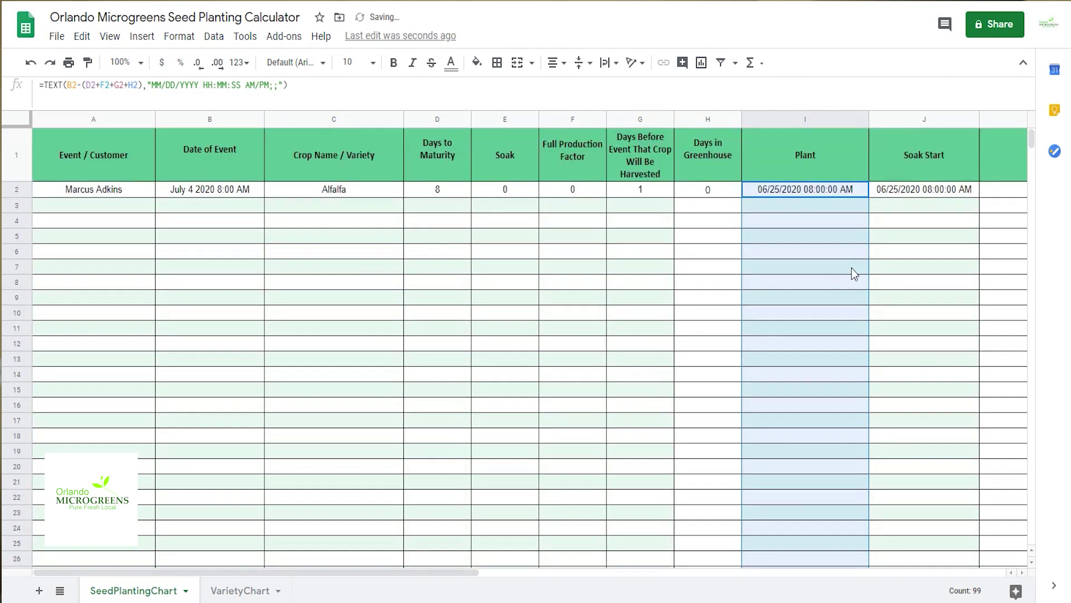
pyautogui.click(903, 189)
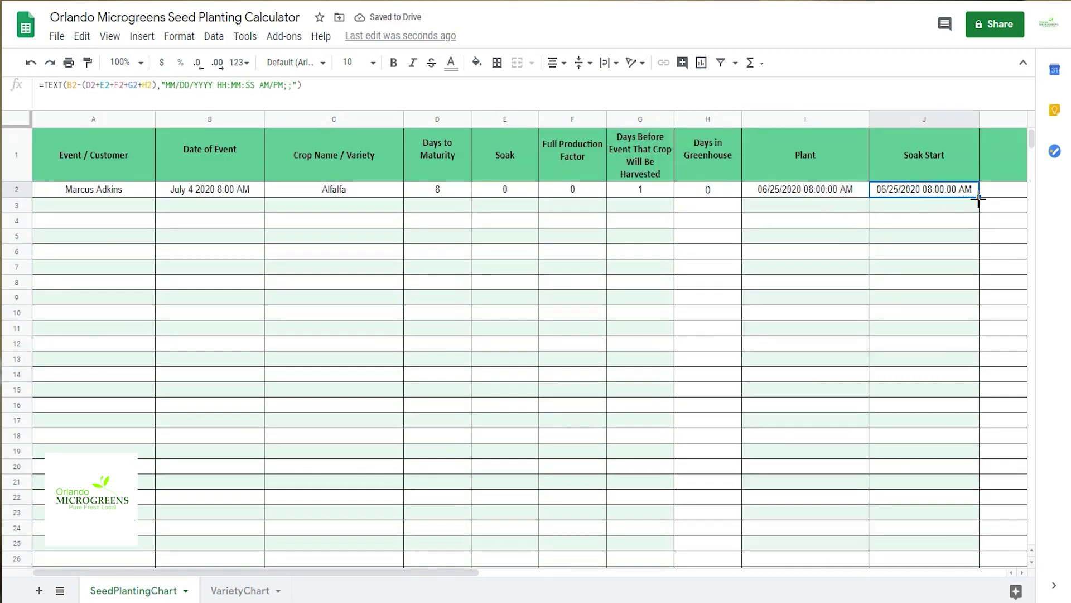
pyautogui.doubleClick(979, 198)
pyautogui.click(98, 205)
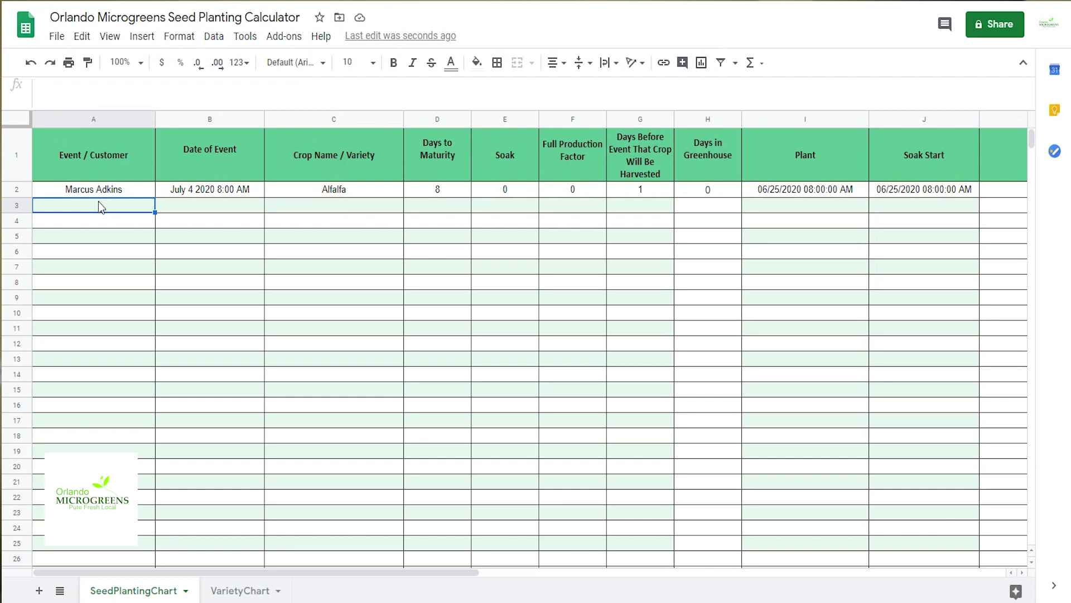
# Step: Enter a second customer's name, event july 4 2020 8am, and Wheatgrass in row 3
pyautogui.write('Linda')
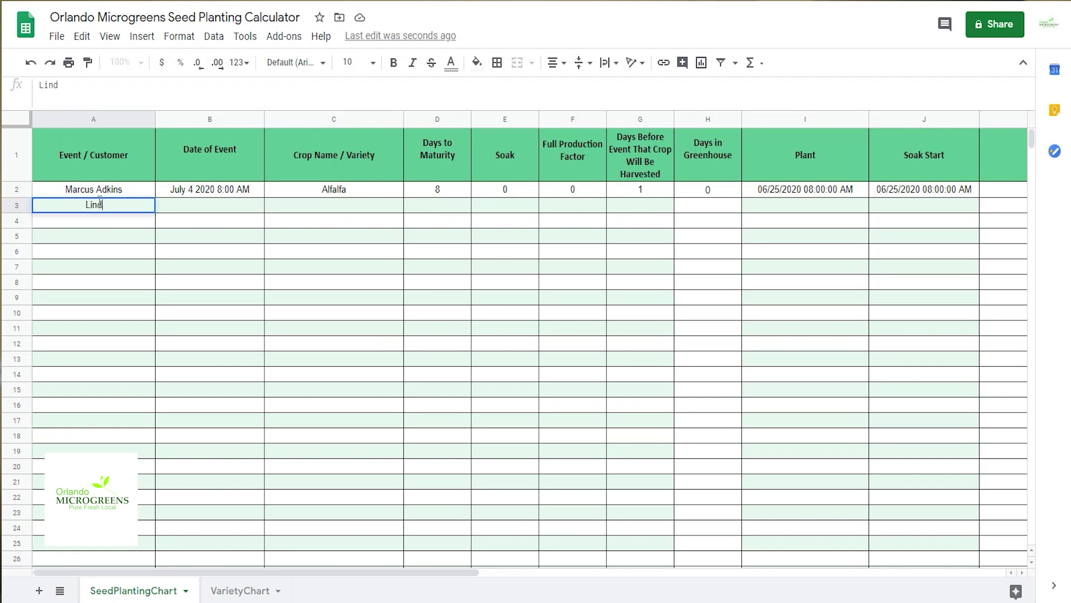
pyautogui.write(' D')
pyautogui.press('Tab')
pyautogui.write('july 4 ')
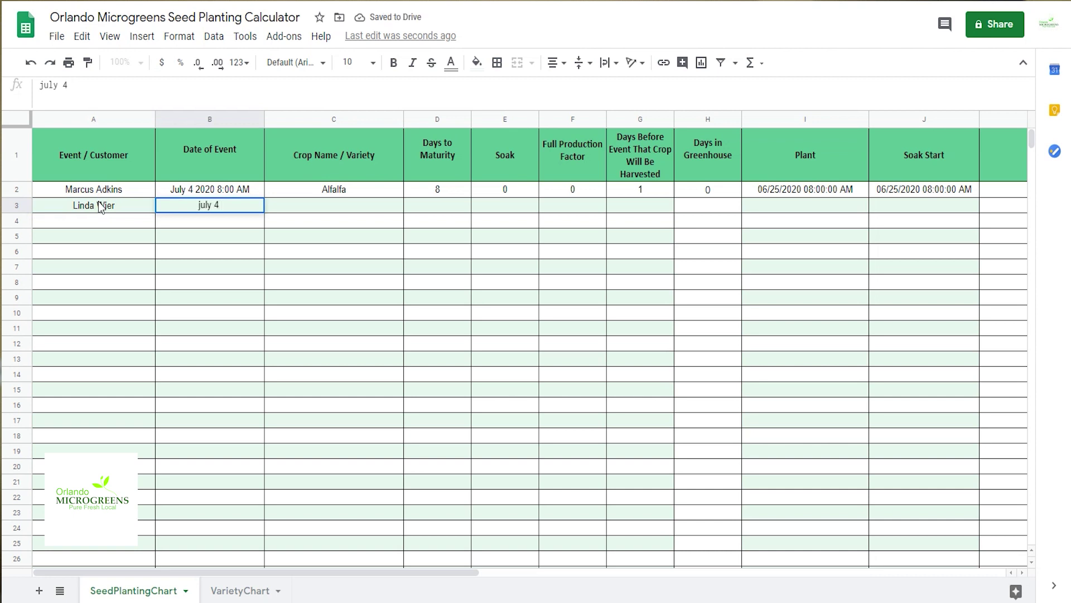
pyautogui.write('2020 ')
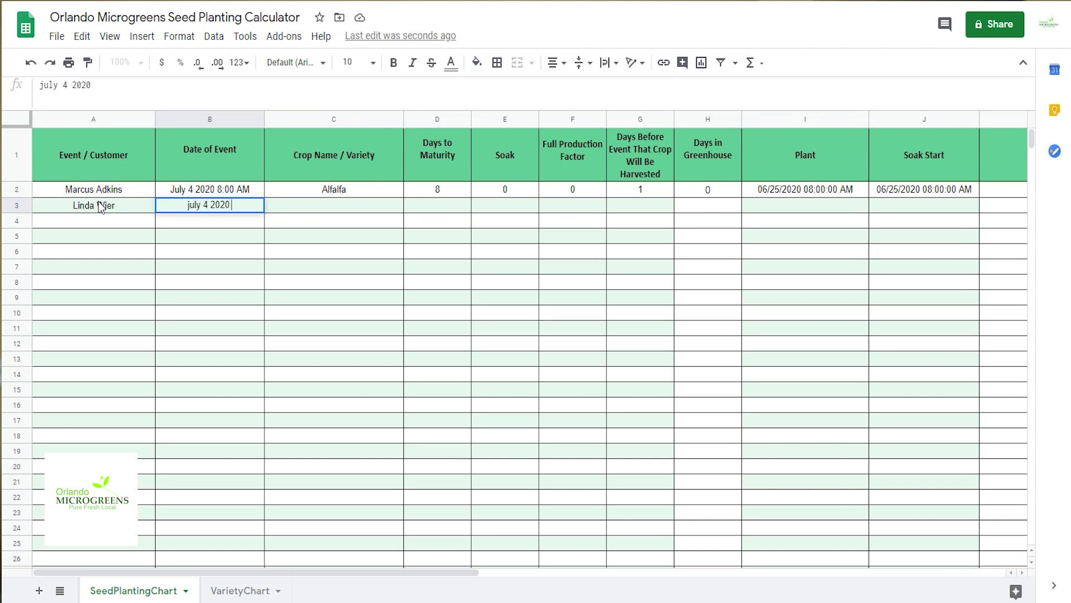
pyautogui.write('8am')
pyautogui.press('Return')
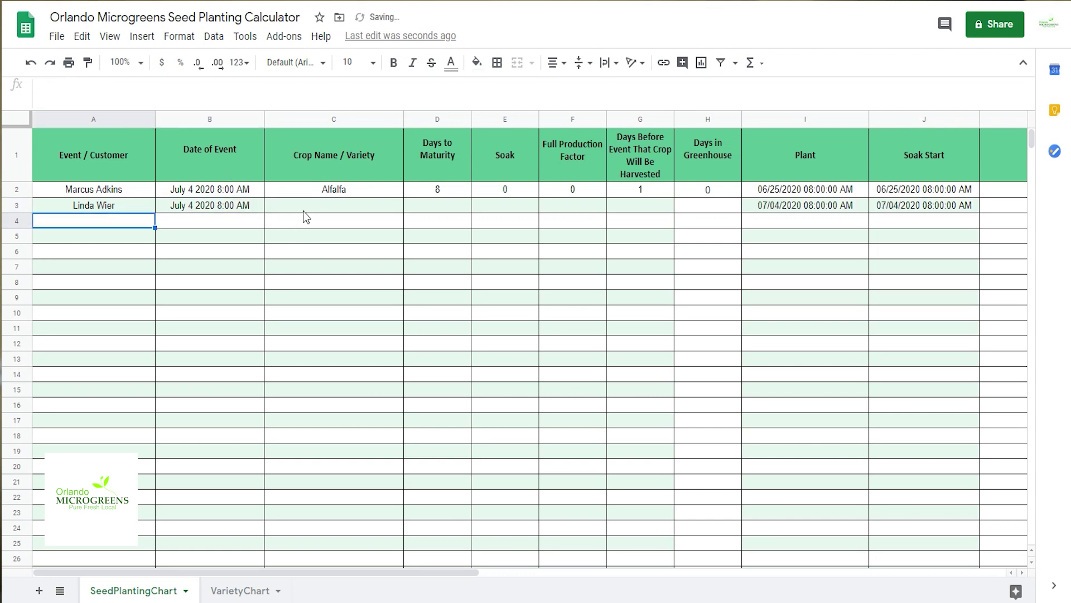
pyautogui.click(304, 211)
pyautogui.rightClick(309, 202)
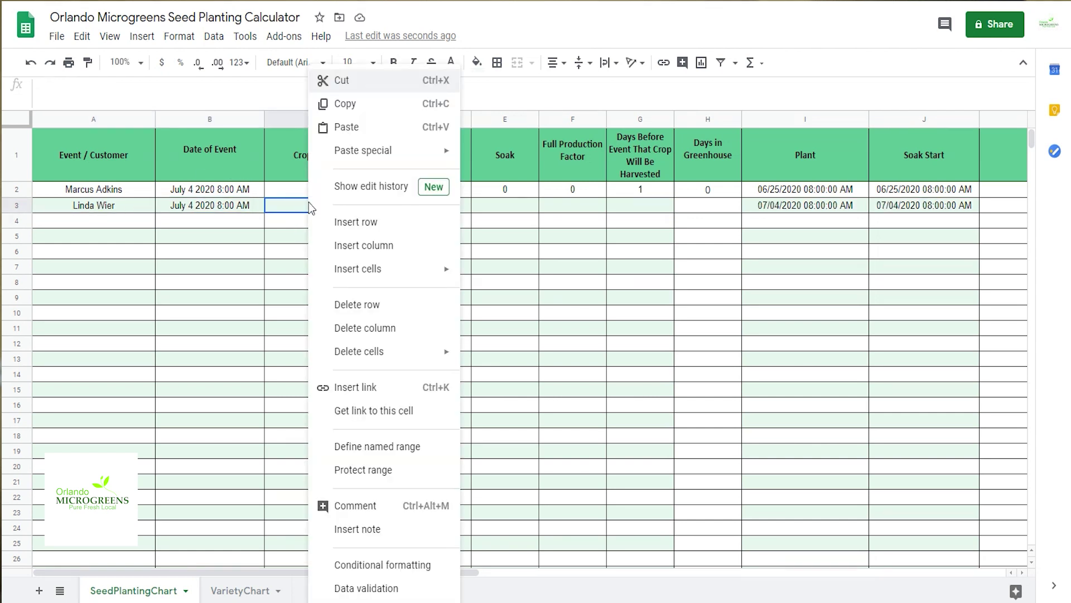
pyautogui.click(349, 127)
pyautogui.click(121, 207)
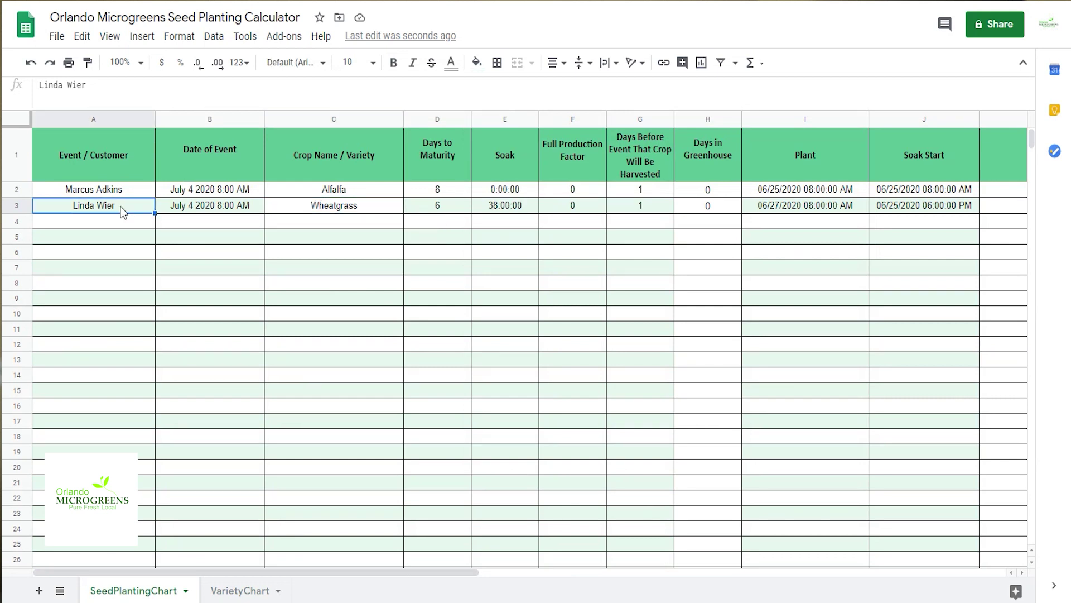